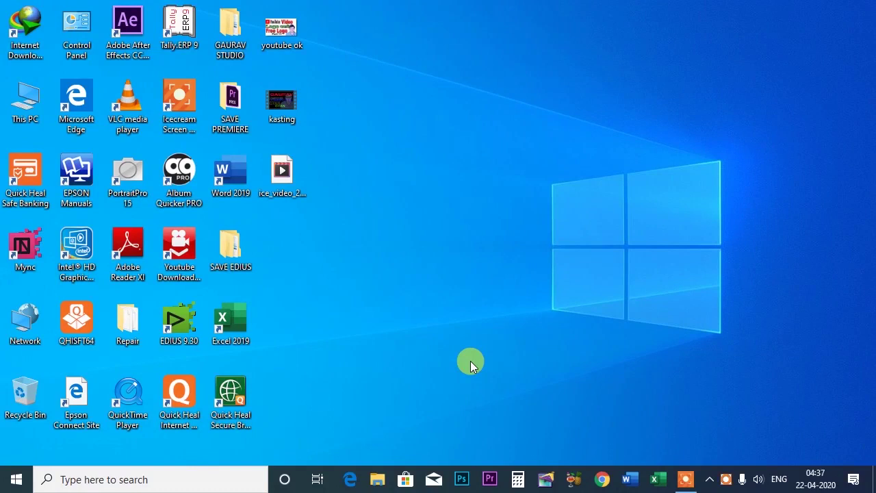
Launch Word 2019 with a blank document zoomed to 110% and the Insert commands showing.
double_click(235, 176)
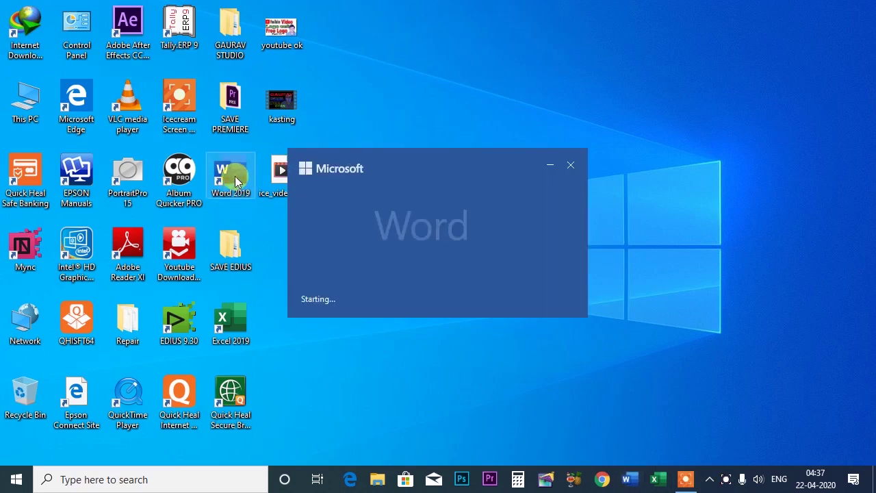
left_click(177, 143)
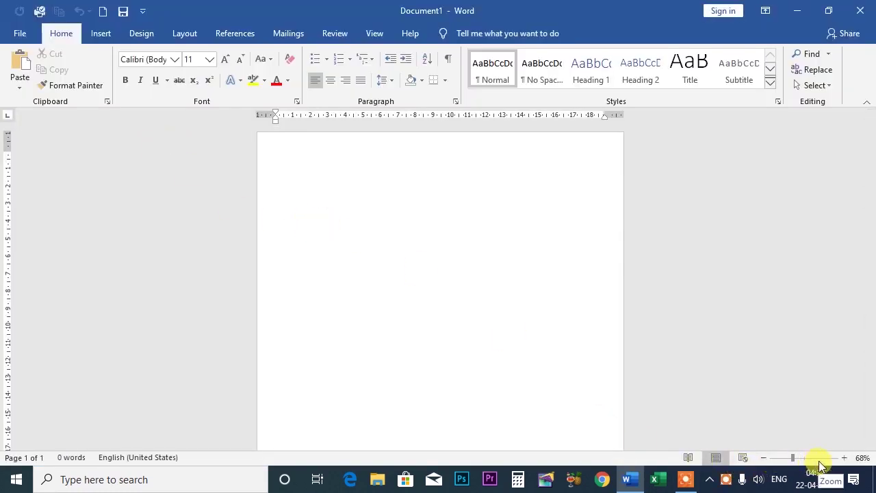
left_click(845, 457)
left_click(842, 459)
left_click(843, 459)
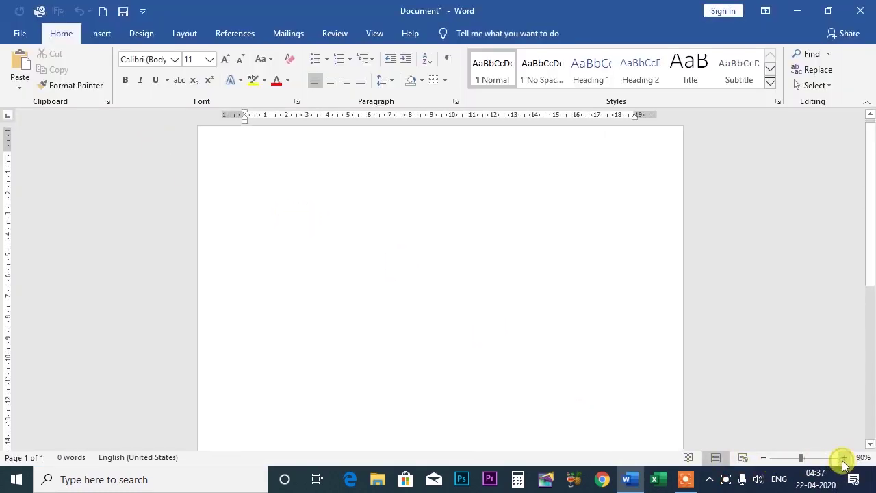
left_click(843, 459)
scroll(337, 215, "up", 1)
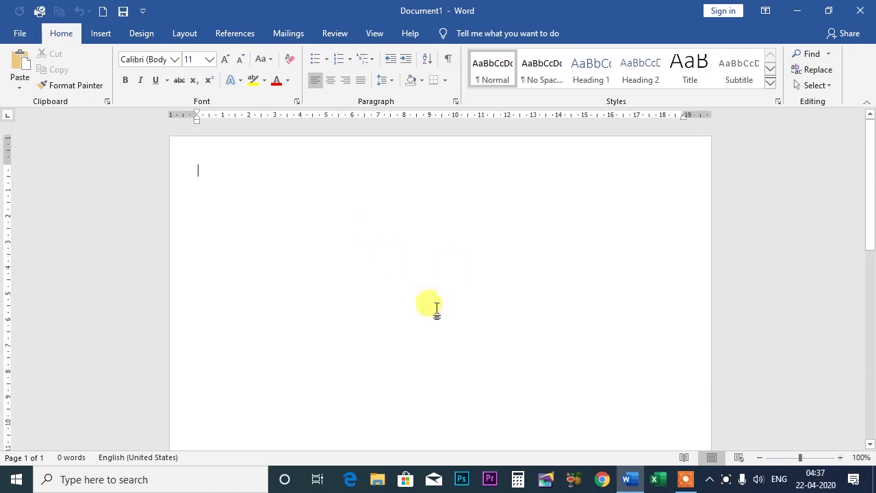
left_click(841, 458)
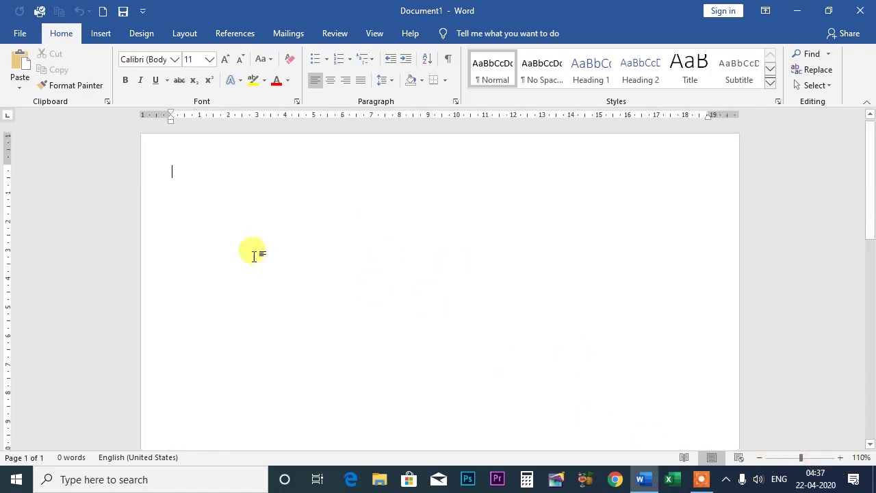
left_click(100, 36)
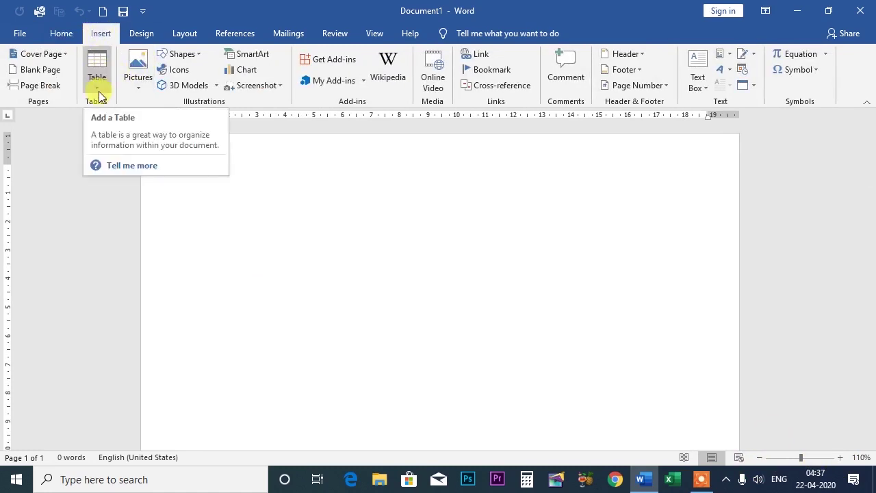
Insert the COLOUR and dag photos from Desktop > GAURAV STUDIO > NO COPY RIDE.
left_click(137, 66)
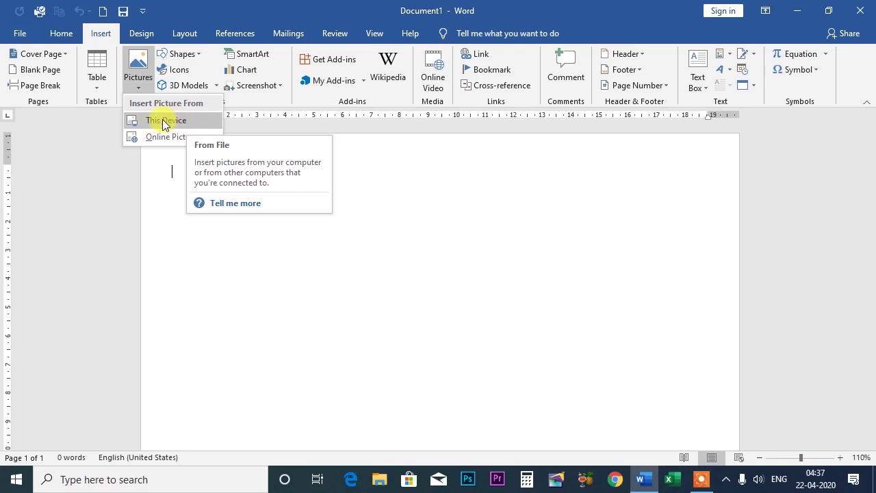
left_click(163, 121)
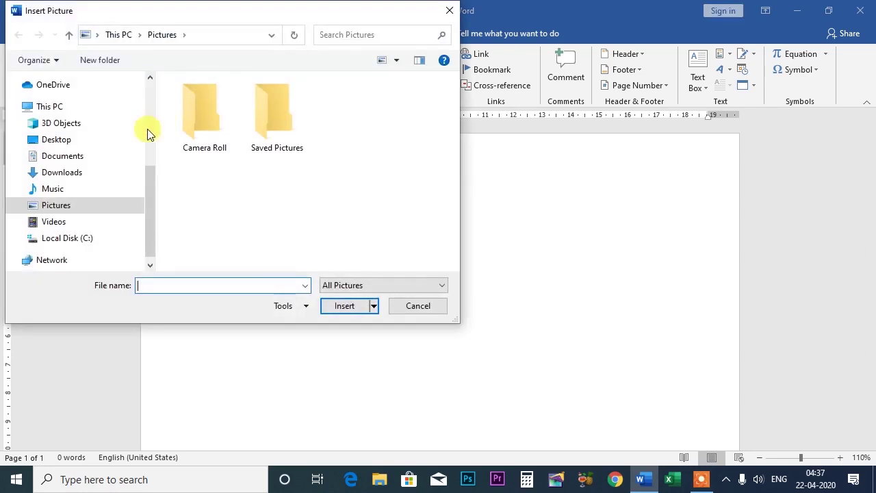
left_click(61, 144)
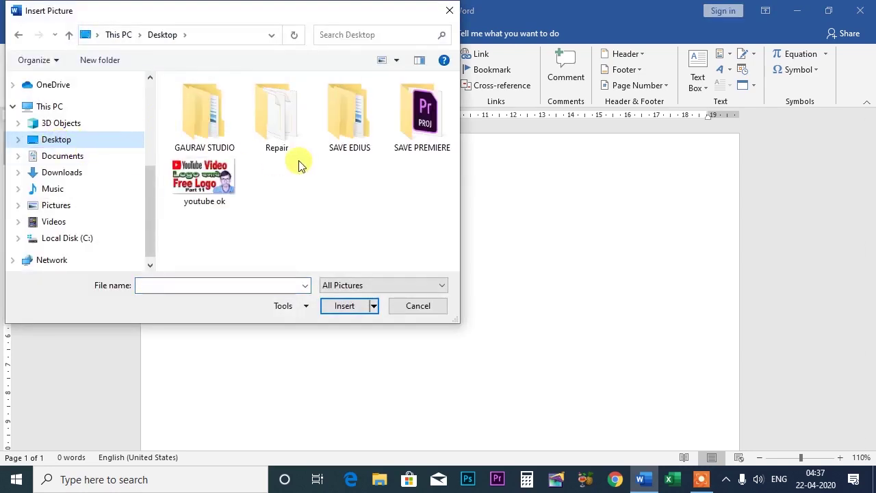
double_click(212, 121)
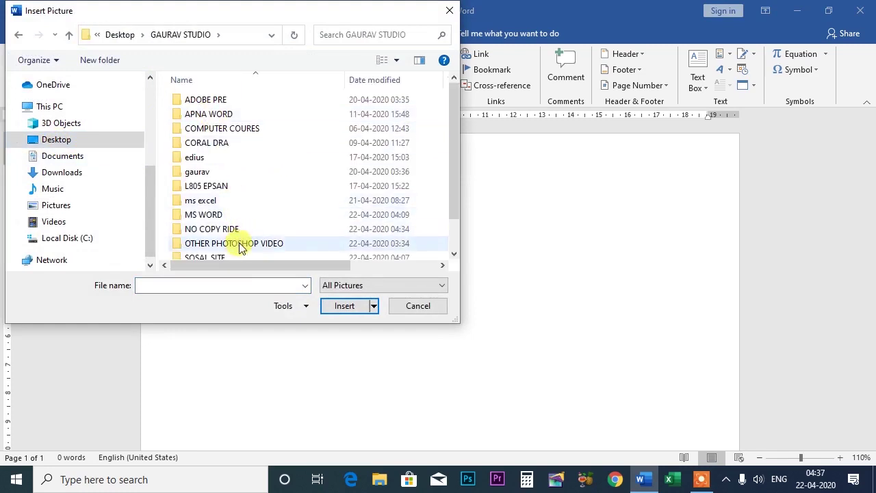
left_click_drag(451, 125, 452, 148)
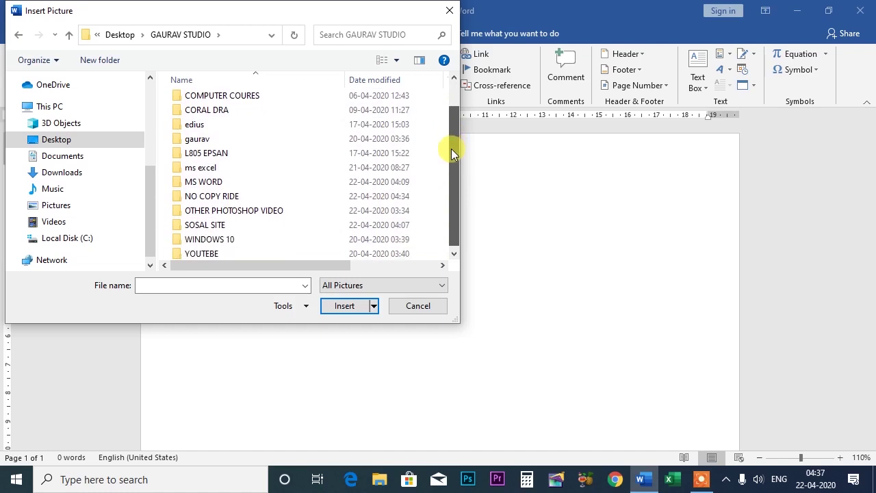
double_click(225, 197)
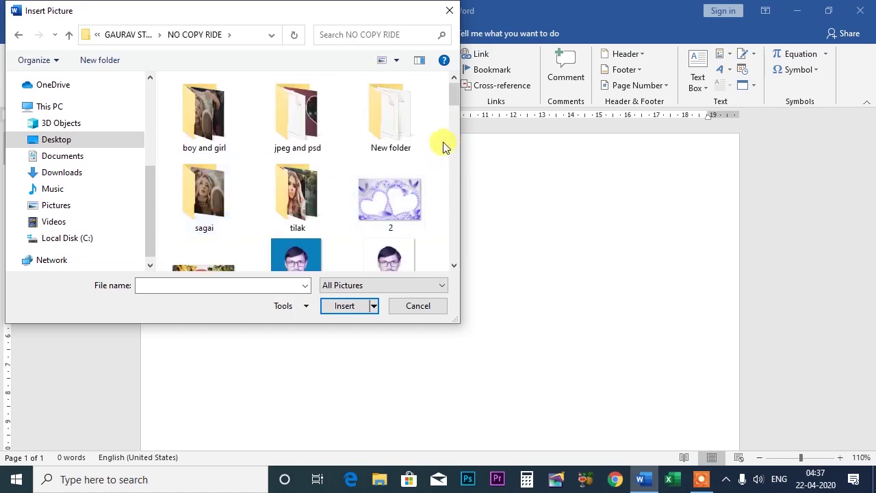
left_click_drag(451, 103, 451, 110)
left_click(298, 157)
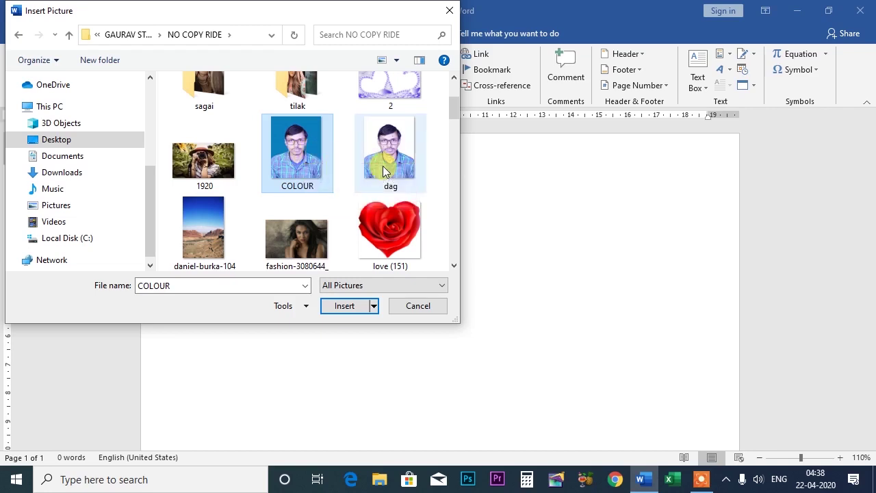
left_click(394, 159, "ctrl")
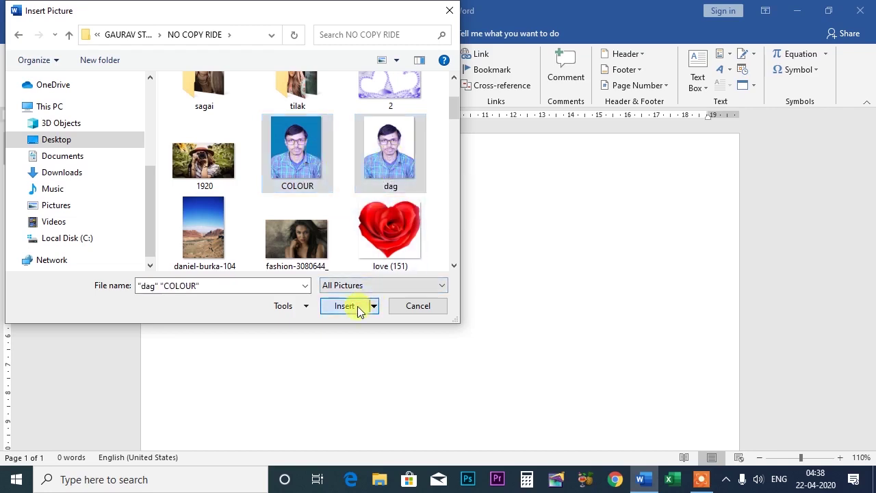
left_click(356, 306)
Select the inserted portrait photo and start Remove Background on it.
scroll(348, 262, "down", 10)
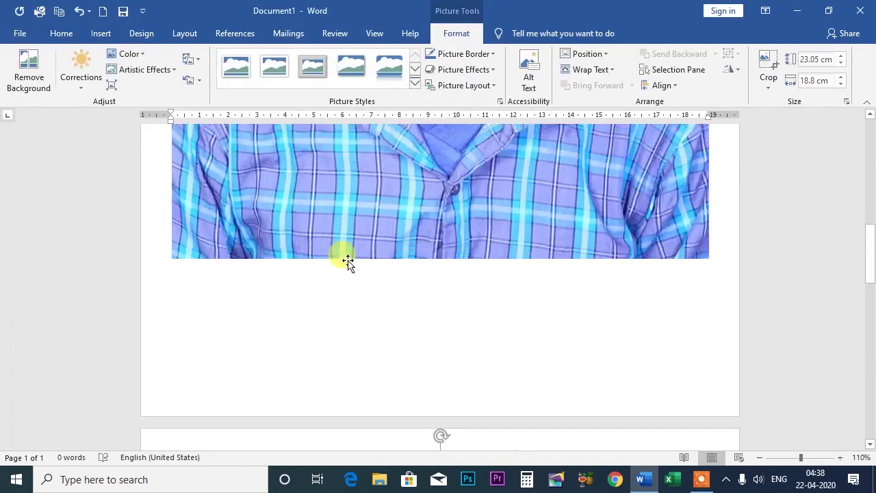
scroll(348, 261, "up", 5)
scroll(349, 264, "up", 2)
scroll(350, 273, "down", 3)
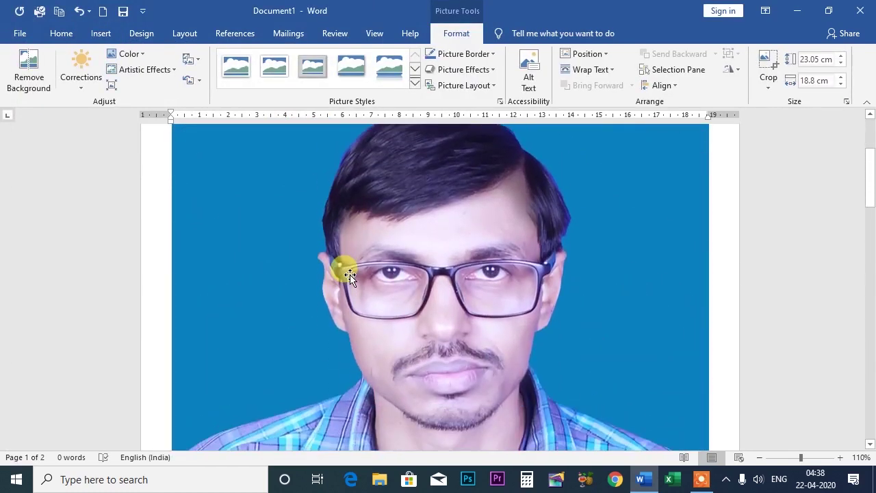
scroll(299, 244, "up", 3)
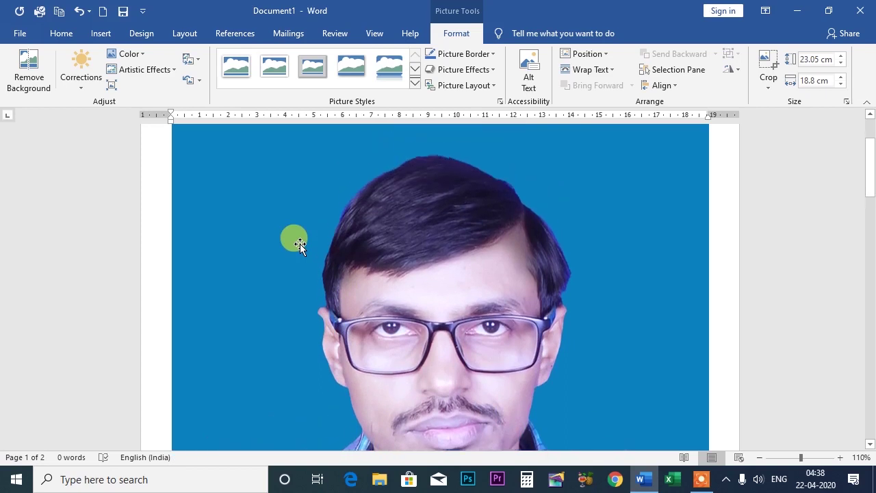
scroll(271, 215, "up", 1)
left_click(279, 236)
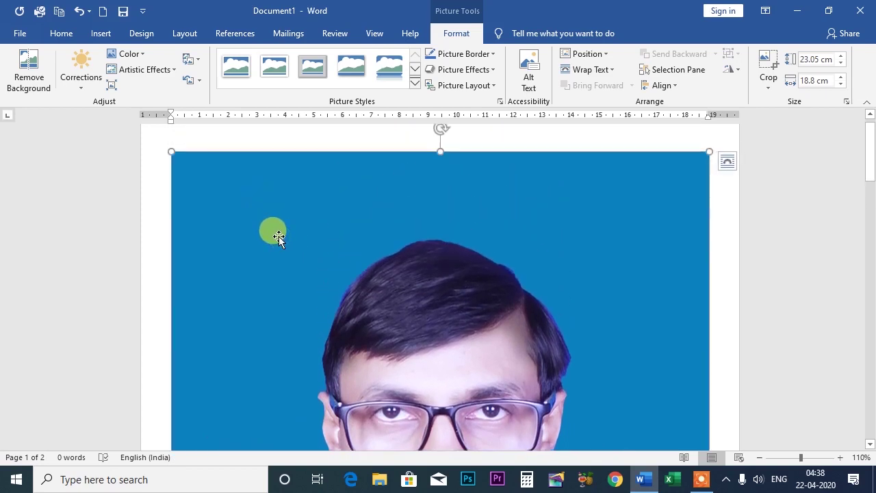
left_click(32, 70)
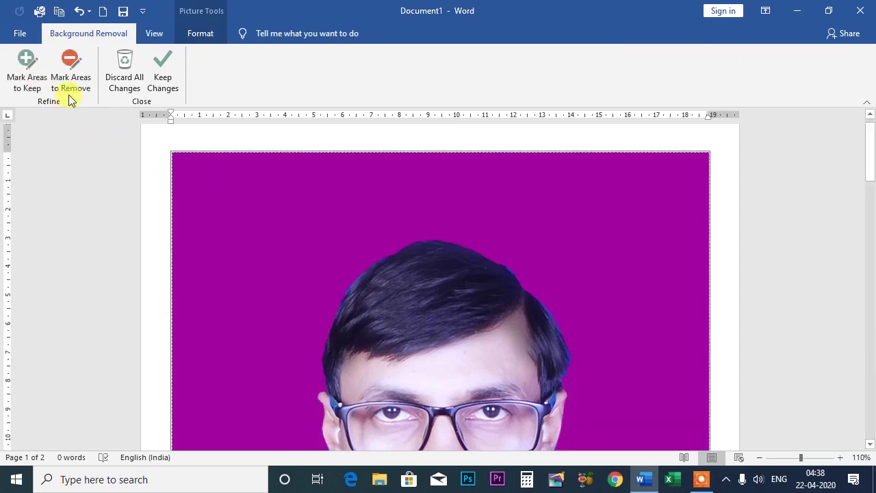
Zoom out to 90% and mark the shirt's left shoulder as an area to keep.
scroll(254, 164, "down", 1)
scroll(254, 164, "down", 2)
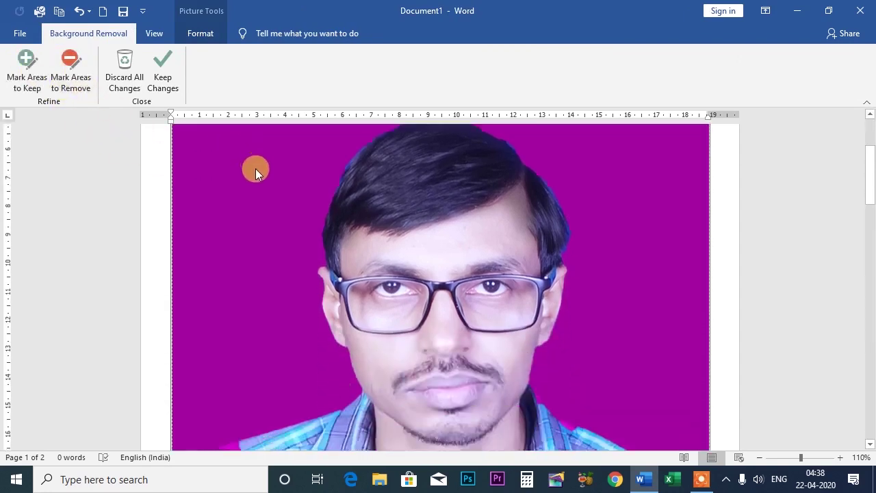
scroll(258, 173, "down", 2)
scroll(257, 178, "up", 3)
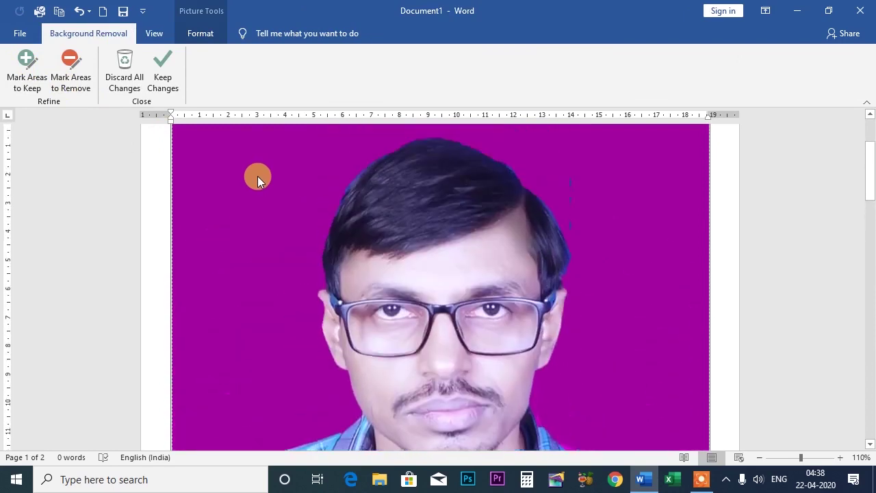
scroll(257, 178, "up", 2)
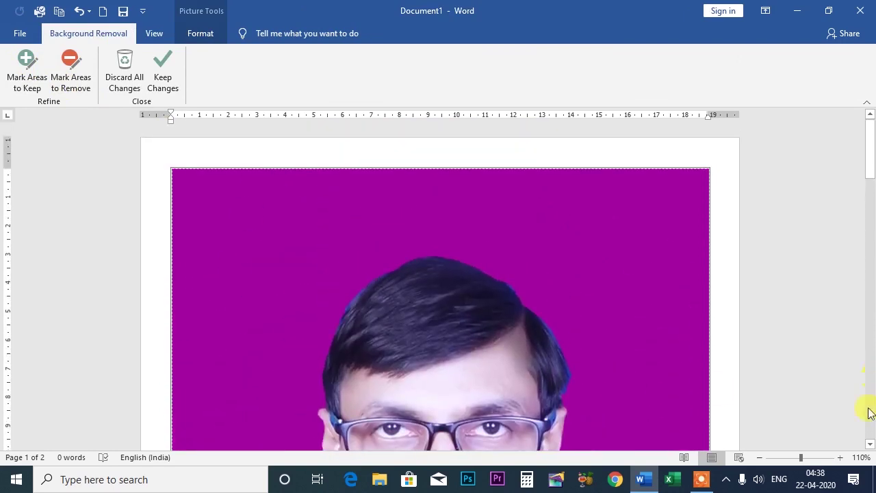
left_click_drag(803, 458, 796, 457)
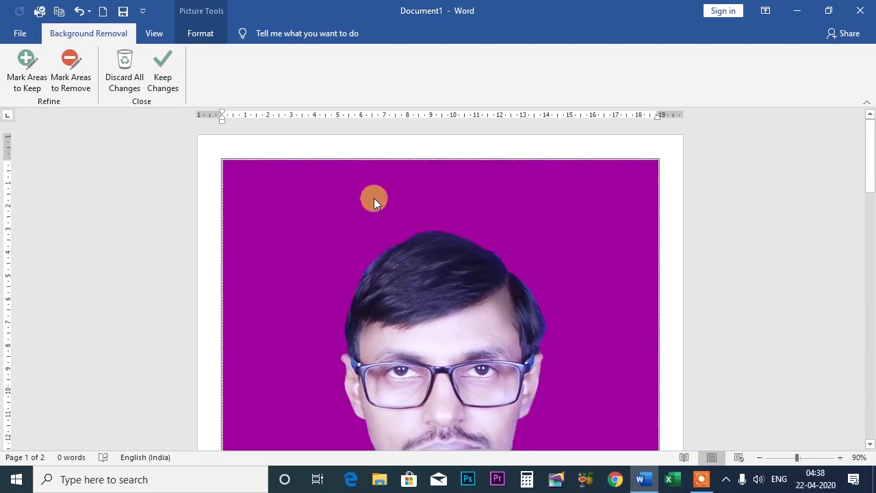
scroll(446, 212, "down", 2)
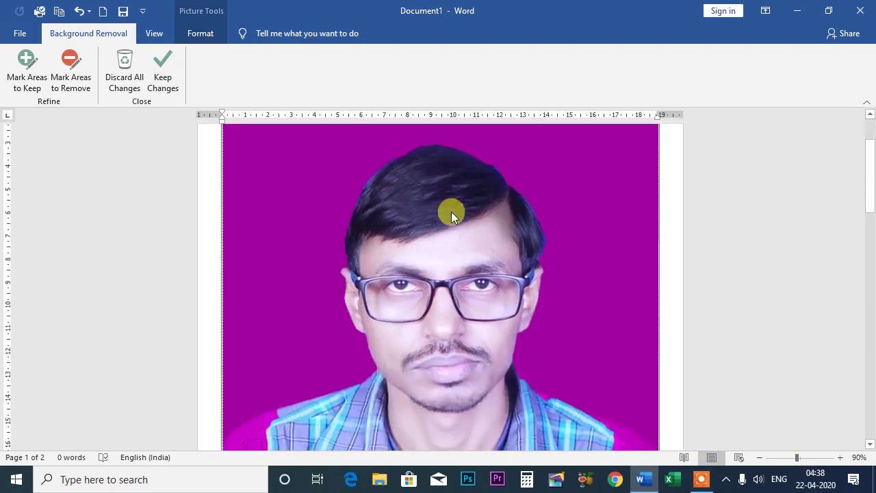
scroll(500, 233, "down", 1)
scroll(550, 255, "down", 1)
scroll(559, 255, "down", 2)
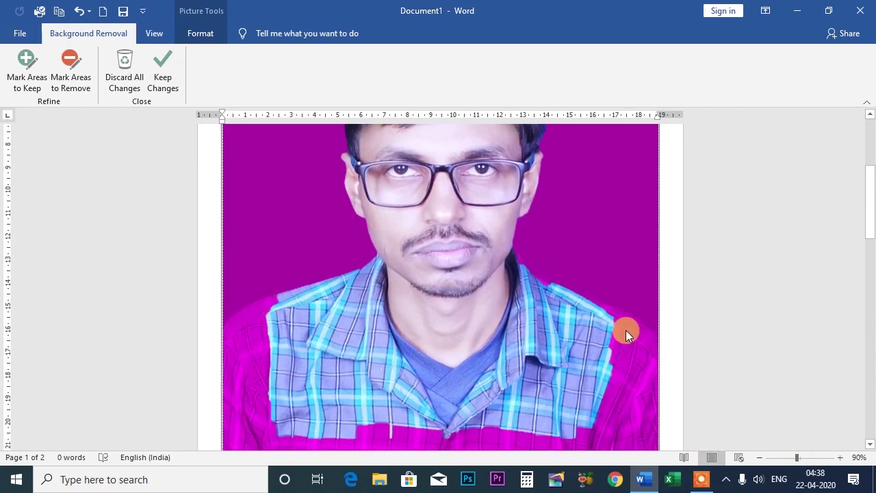
scroll(605, 267, "up", 1)
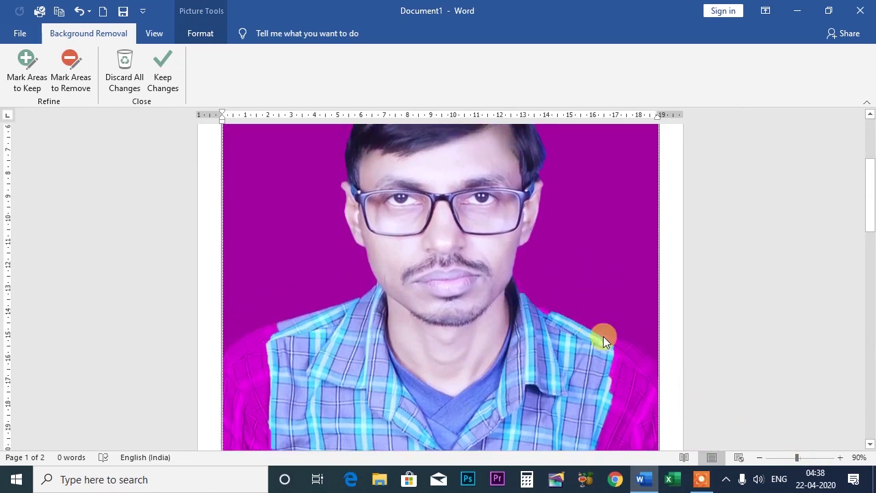
scroll(530, 310, "up", 5)
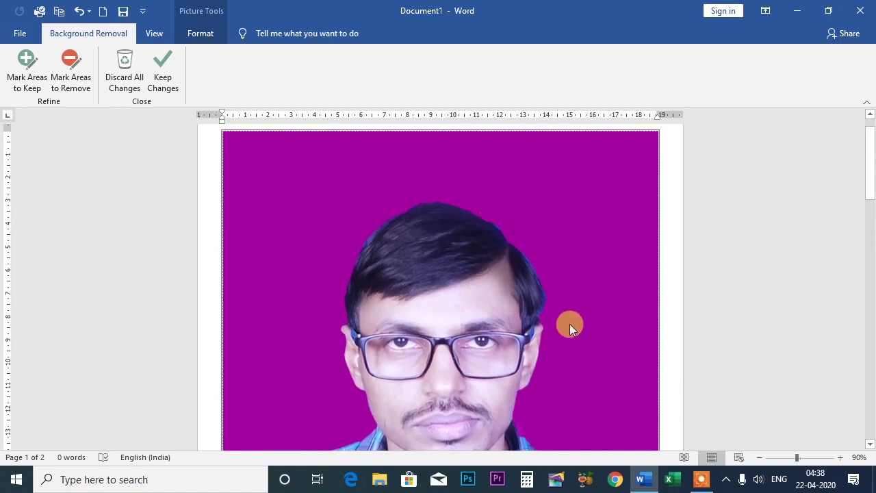
scroll(529, 339, "down", 3)
scroll(340, 326, "down", 3)
scroll(294, 279, "down", 1)
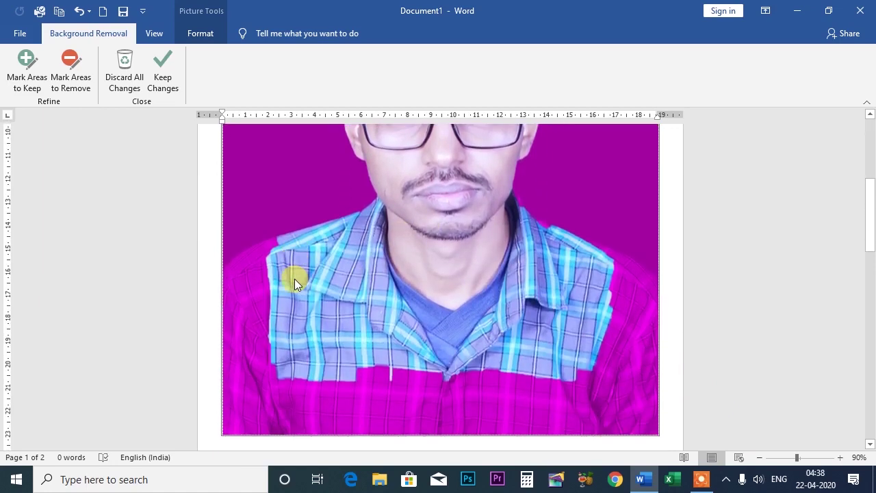
left_click(283, 235)
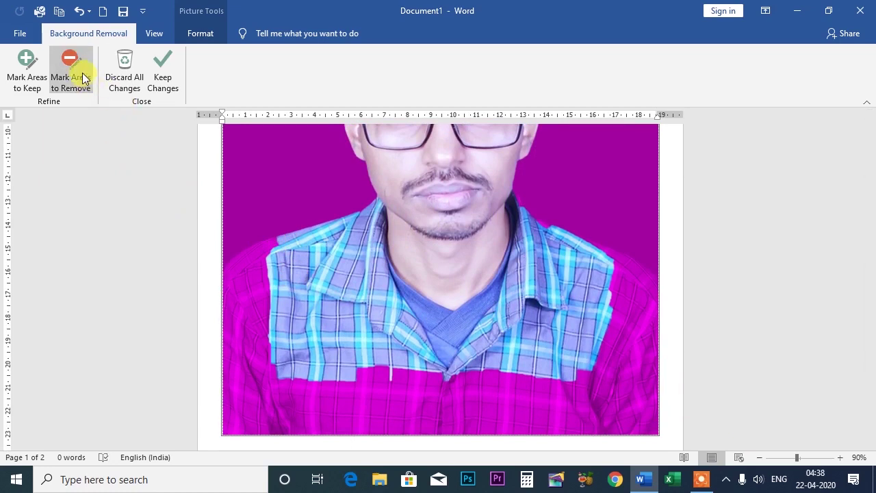
Mark the left and right shoulder areas and the bottom shirt strip to keep.
left_click(30, 91)
mouse_move(281, 226)
left_mouse_down()
mouse_move(259, 280)
mouse_move(268, 281)
left_mouse_up()
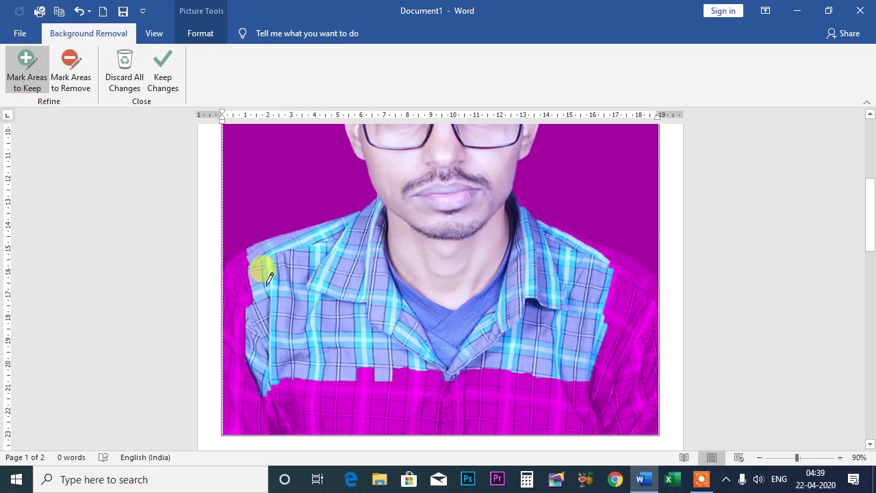
left_click_drag(261, 232, 230, 299)
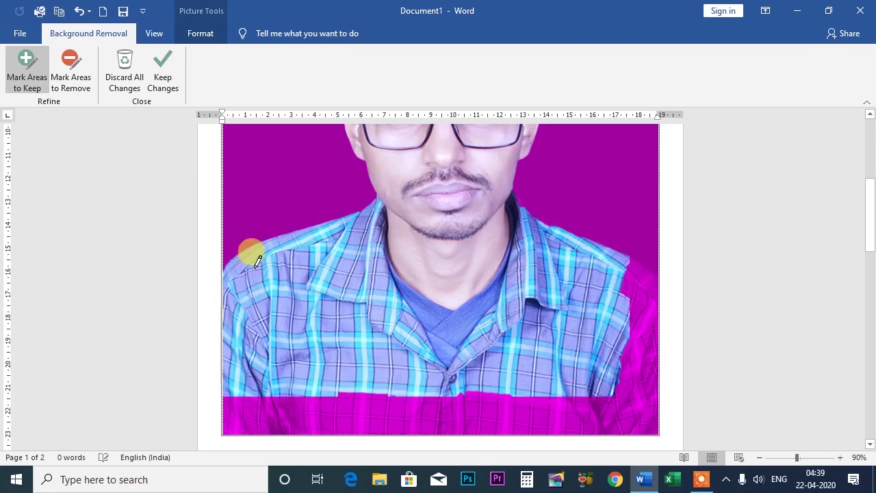
left_click_drag(623, 275, 645, 305)
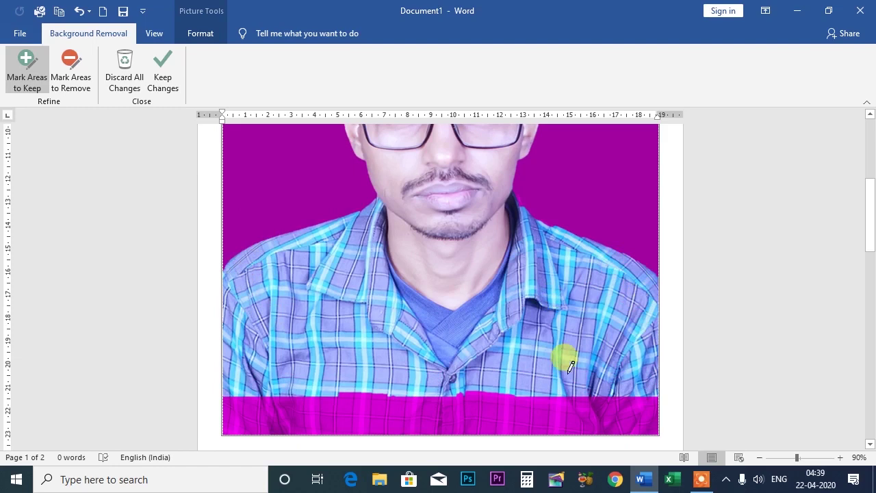
left_click(415, 406)
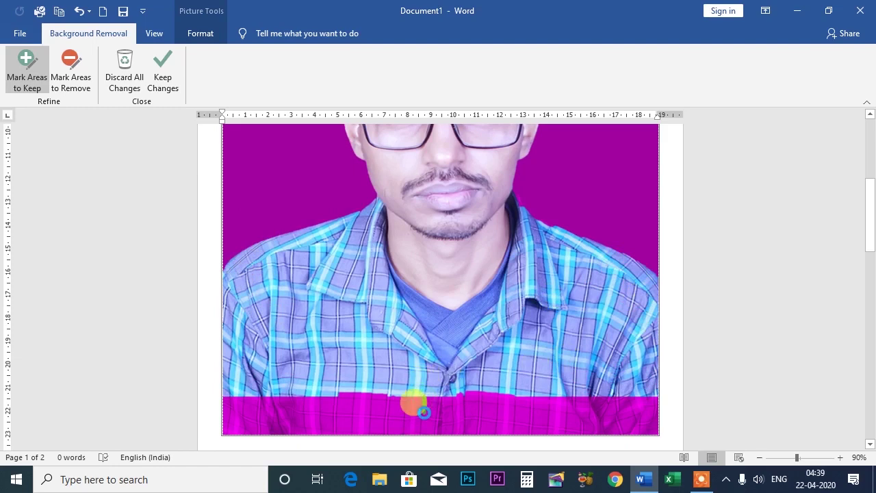
left_click(389, 419)
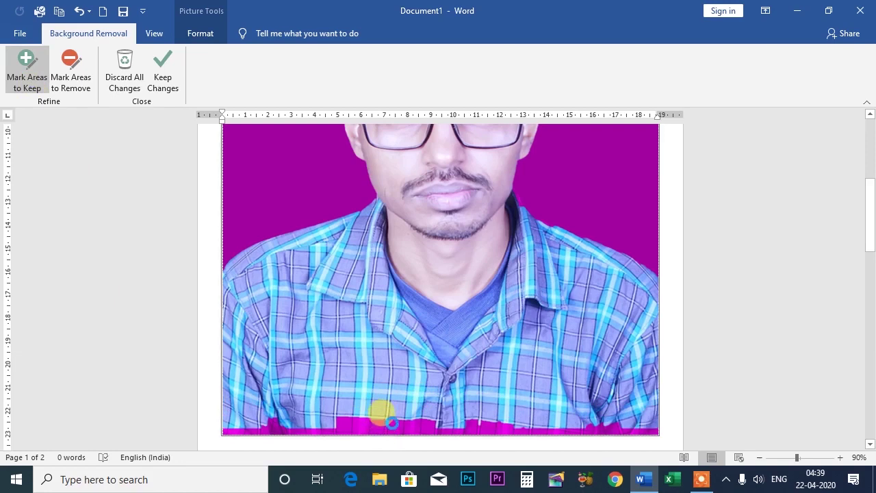
Mark the cheek, neck and right shoulder edges to keep, zoomed in to 110%.
scroll(580, 313, "up", 3)
left_click_drag(568, 295, 523, 278)
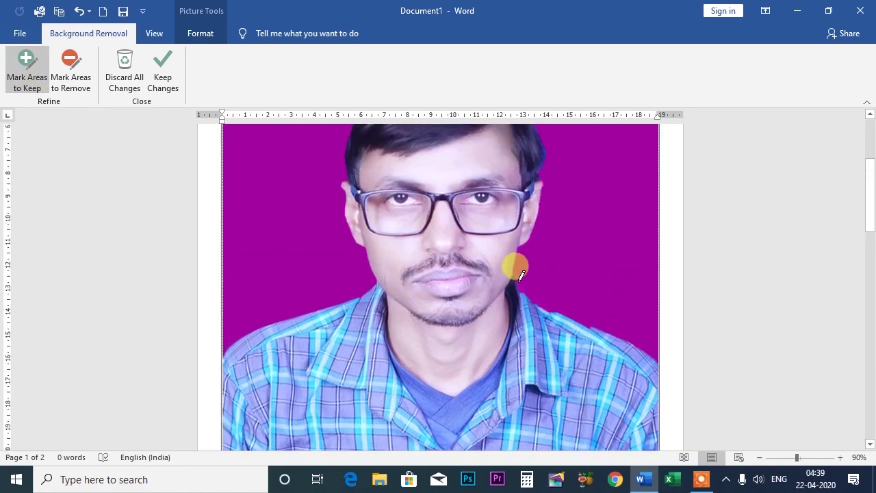
left_click(523, 278)
mouse_move(522, 284)
left_mouse_down()
mouse_move(534, 301)
mouse_move(537, 291)
mouse_move(656, 358)
left_mouse_up()
left_click_drag(590, 325, 583, 312)
left_click_drag(516, 267, 524, 292)
left_click(841, 458)
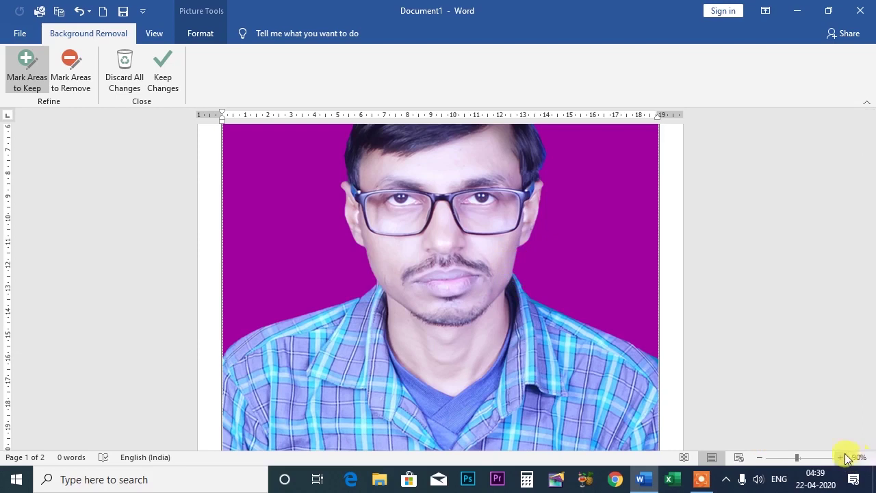
left_click(841, 458)
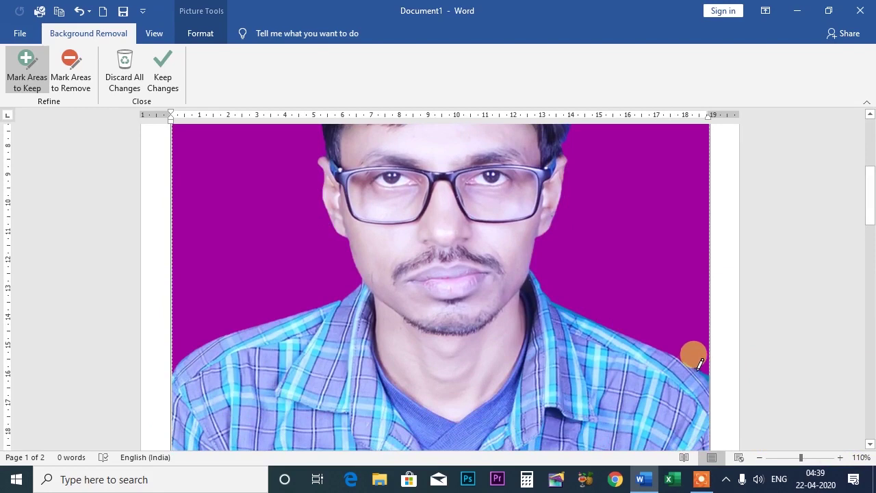
scroll(661, 317, "down", 1)
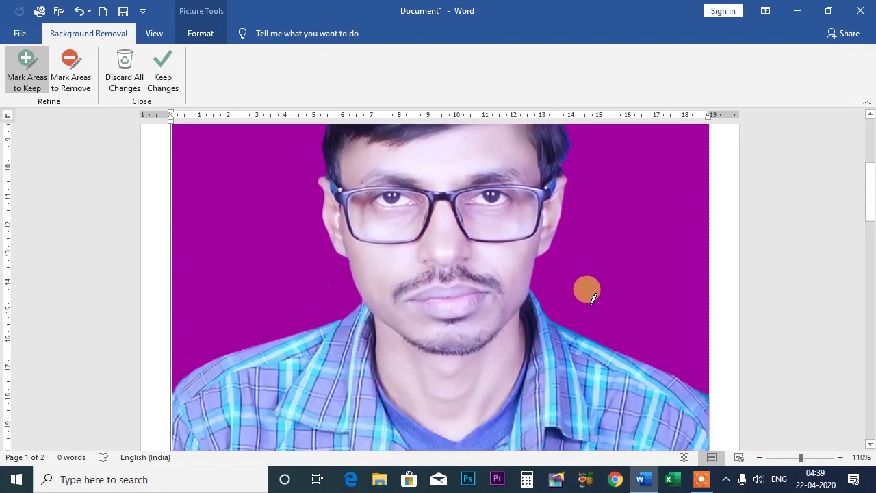
scroll(590, 294, "down", 1)
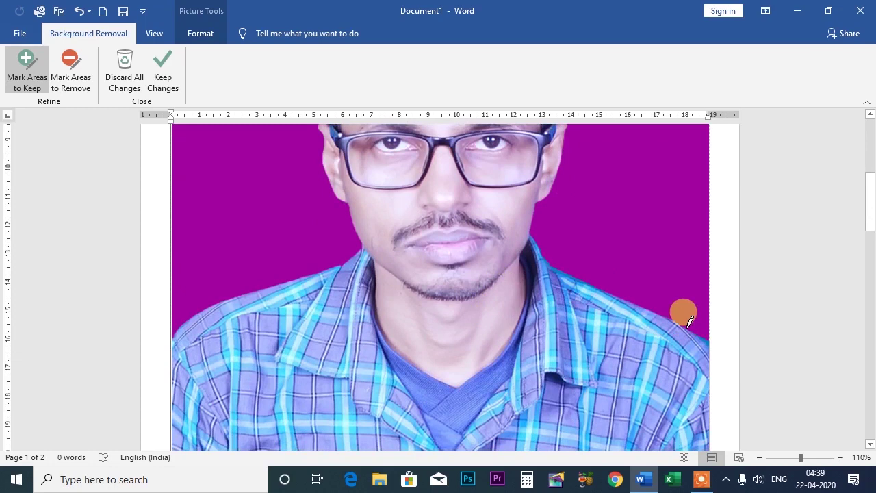
left_click_drag(687, 325, 714, 343)
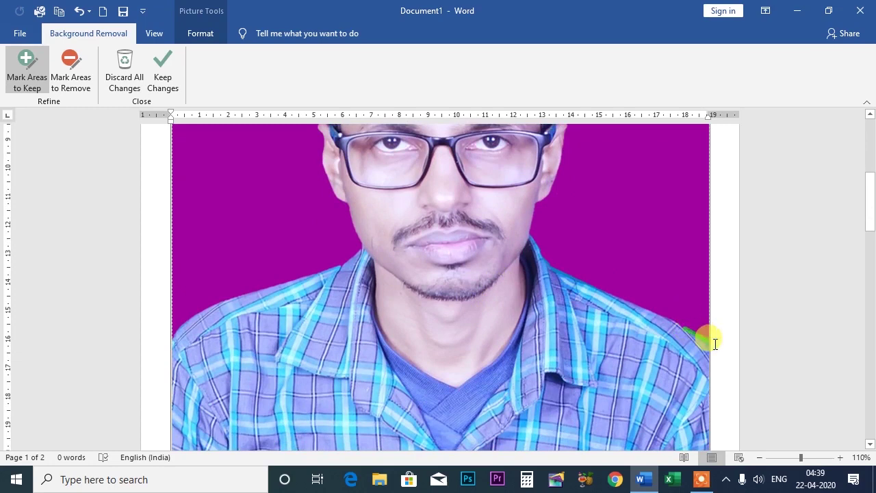
left_click_drag(682, 316, 712, 333)
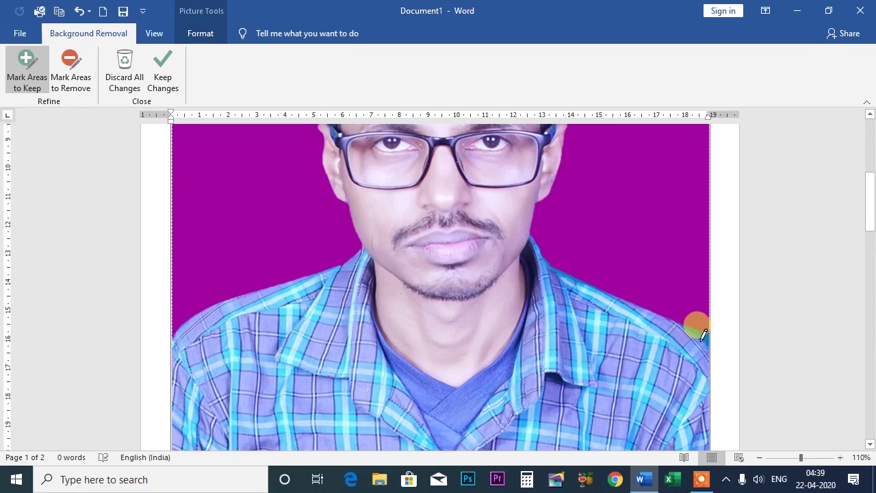
Mark the stray background beside the right shoulder for removal.
left_click(76, 79)
mouse_move(686, 326)
left_mouse_down()
mouse_move(710, 335)
mouse_move(692, 325)
left_mouse_up()
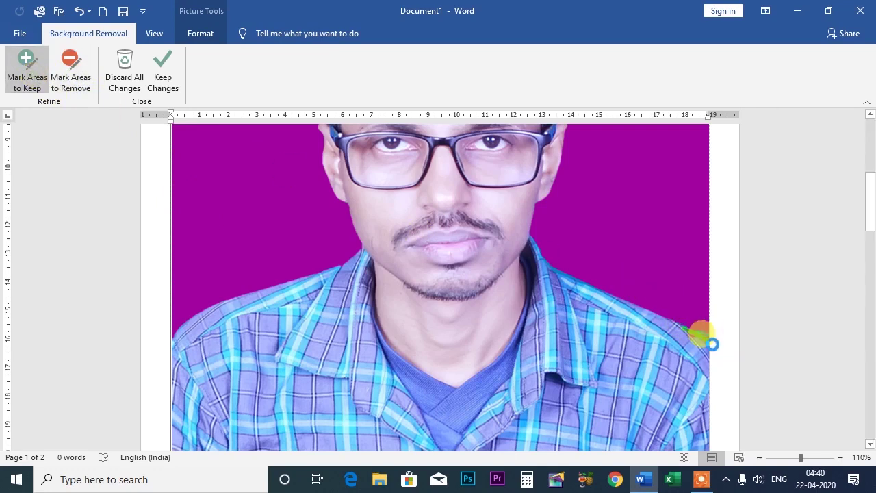
left_click(71, 68)
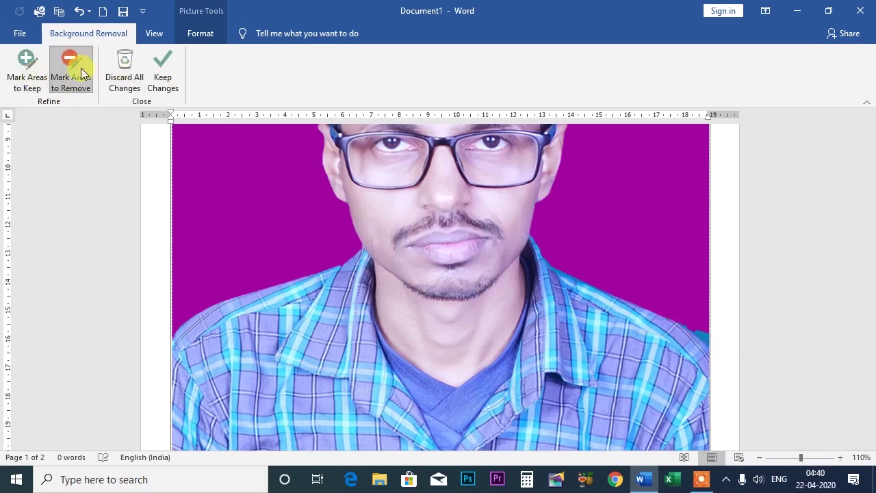
mouse_move(702, 329)
left_mouse_down()
mouse_move(710, 336)
mouse_move(685, 320)
left_mouse_up()
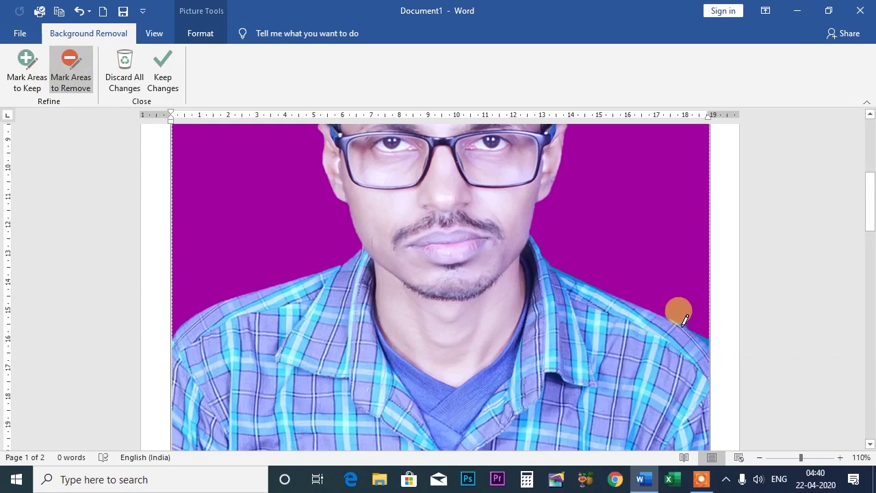
left_click_drag(686, 322, 686, 302)
scroll(690, 302, "up", 6)
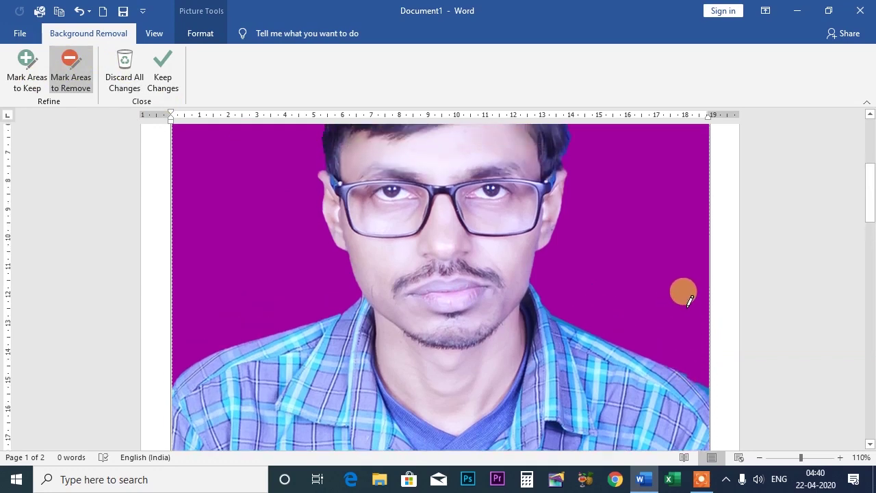
left_click_drag(362, 204, 123, 151)
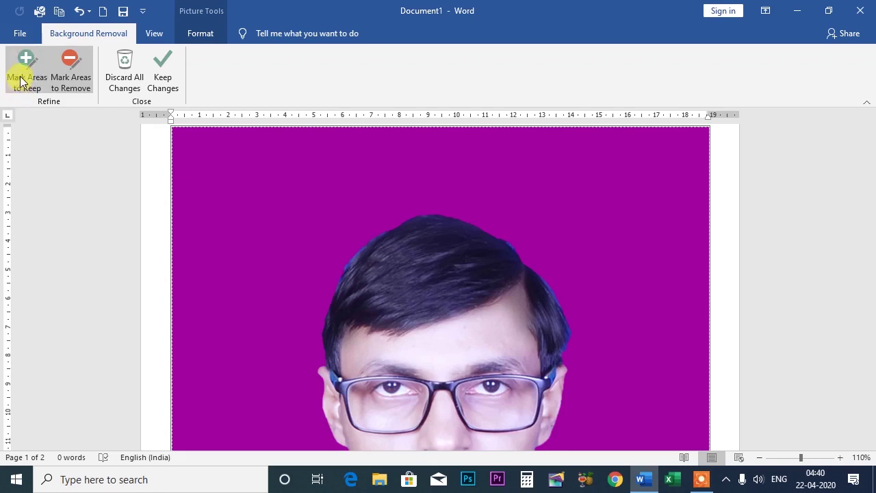
left_click(62, 72)
Mark the background beside the right shirt edge and above the hair for removal.
scroll(486, 235, "down", 4)
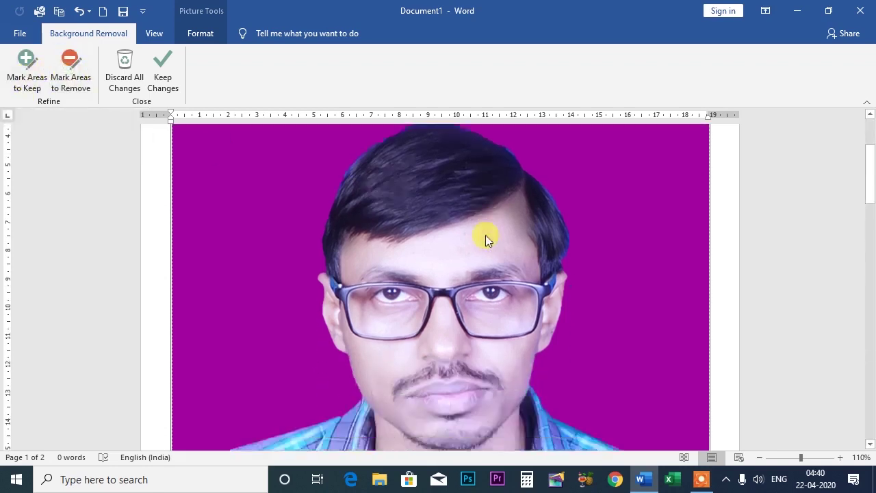
left_click(70, 72)
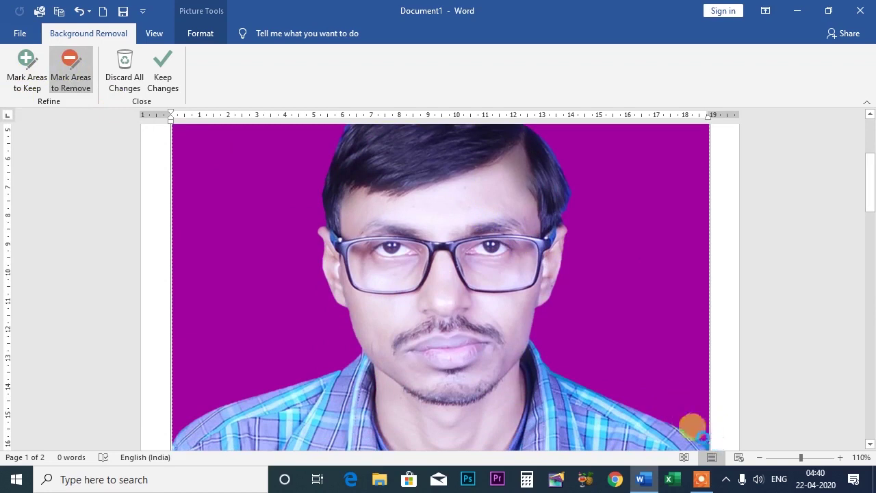
left_click_drag(691, 423, 701, 435)
scroll(693, 383, "down", 3)
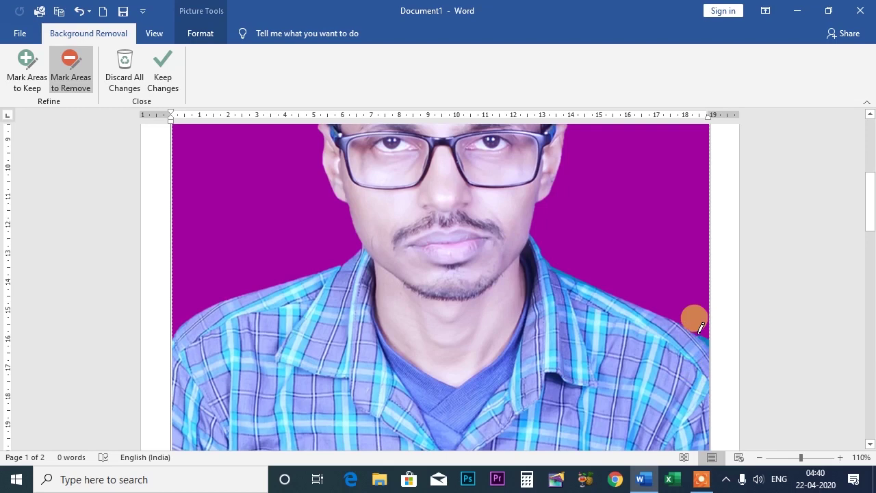
left_click_drag(717, 345, 716, 346)
scroll(634, 349, "up", 3)
scroll(634, 349, "up", 2)
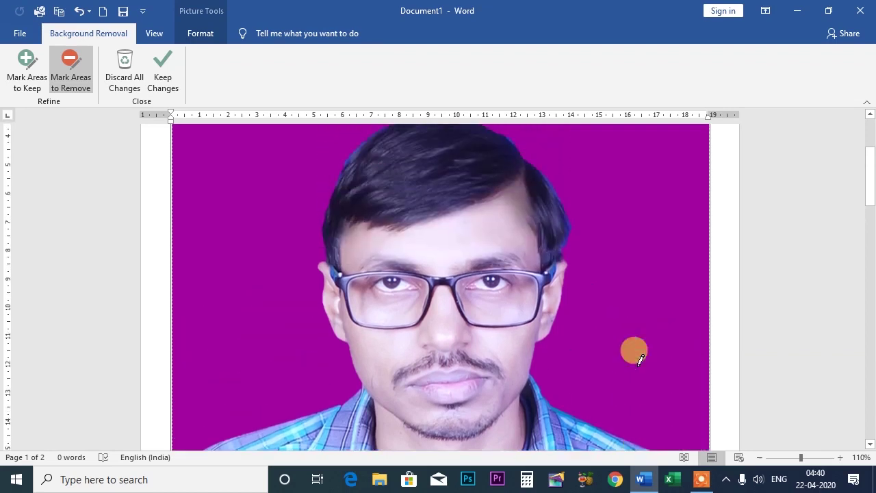
scroll(637, 353, "up", 2)
scroll(636, 352, "up", 2)
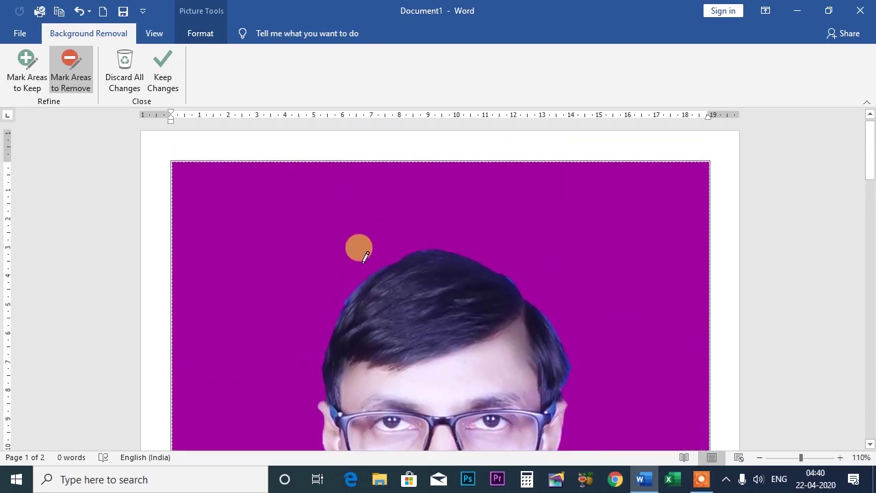
mouse_move(361, 278)
left_mouse_down()
mouse_move(396, 239)
mouse_move(384, 253)
left_mouse_up()
scroll(364, 275, "down", 5)
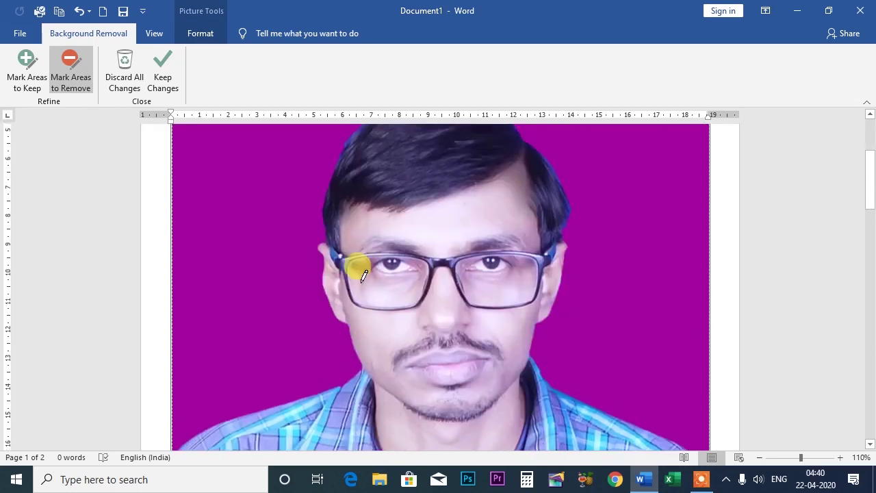
scroll(356, 273, "down", 3)
scroll(342, 270, "down", 3)
scroll(343, 270, "down", 4)
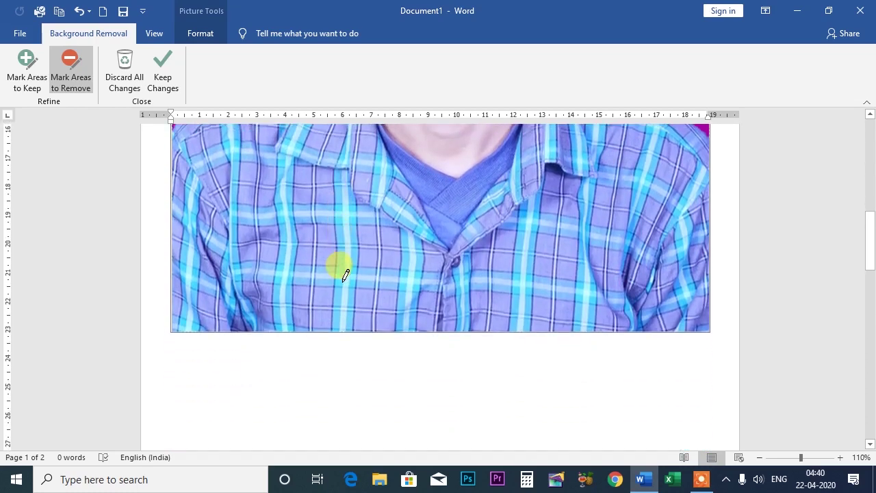
scroll(345, 274, "up", 3)
scroll(346, 274, "up", 3)
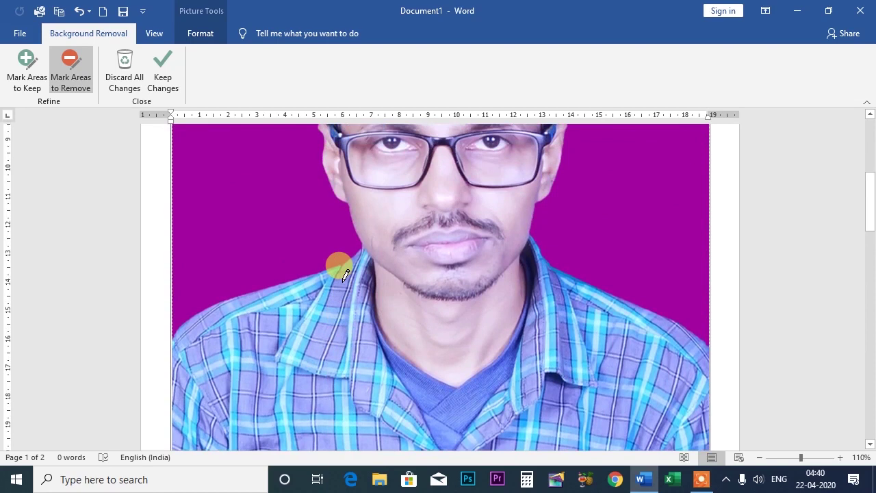
scroll(343, 271, "up", 2)
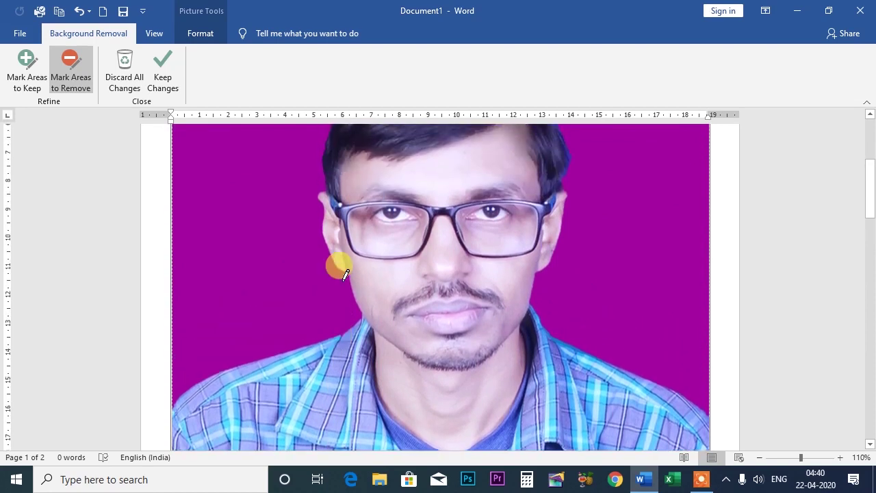
scroll(332, 226, "up", 4)
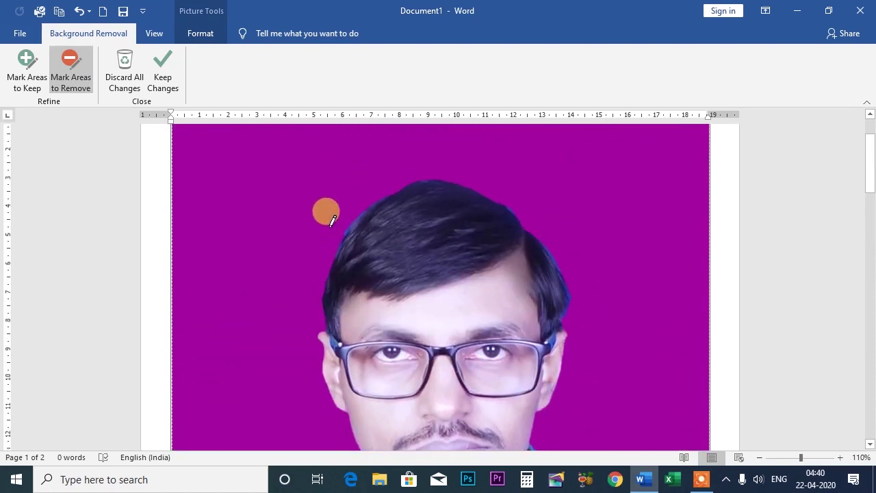
scroll(239, 165, "down", 3)
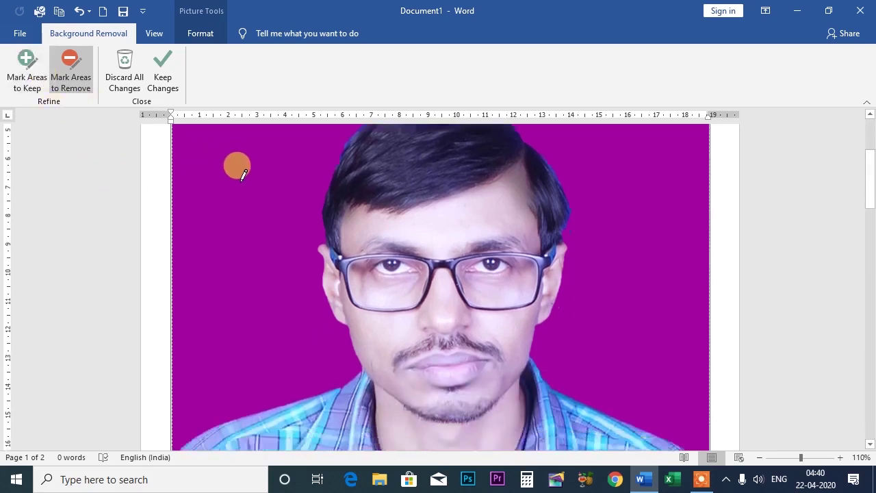
scroll(466, 225, "up", 3)
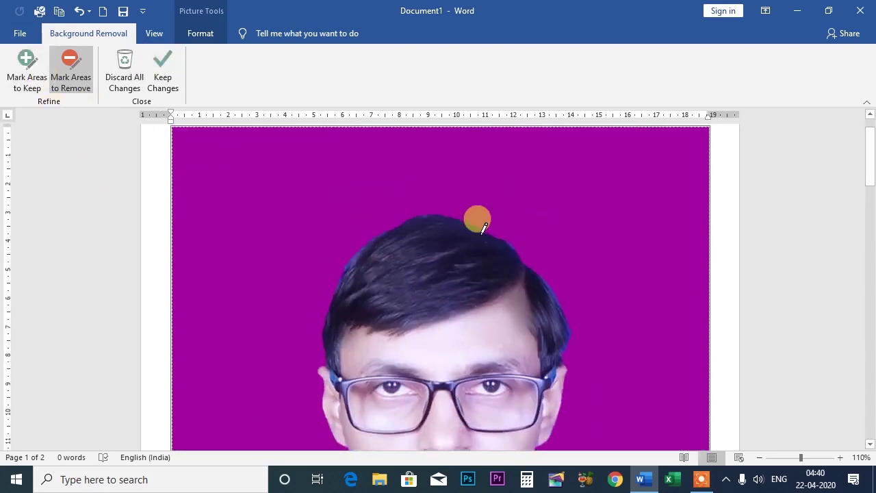
scroll(410, 233, "down", 2)
scroll(301, 233, "up", 1)
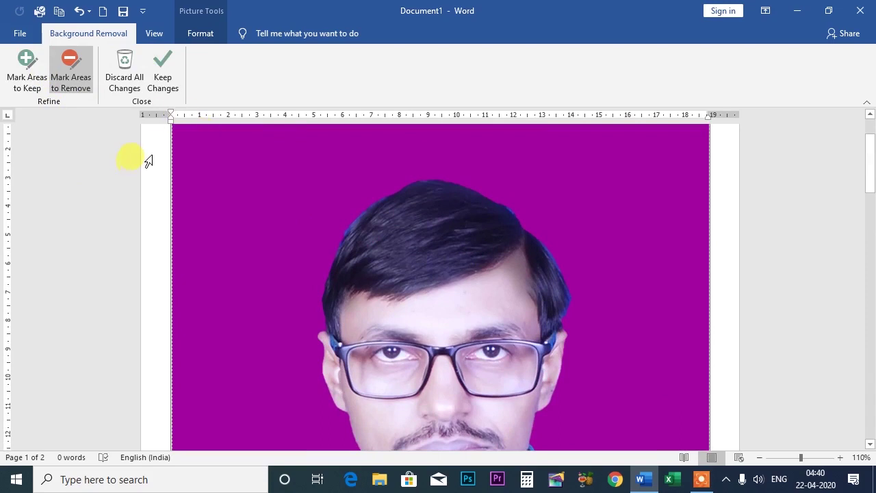
Apply the background removal, then reopen it and discard all changes to restore the blue background.
left_click(161, 67)
scroll(313, 222, "down", 1)
scroll(315, 223, "down", 2)
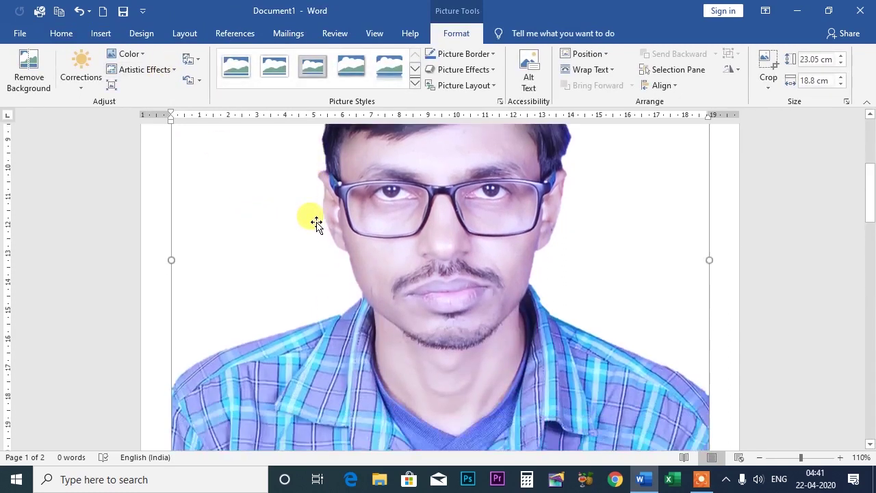
scroll(313, 222, "up", 1)
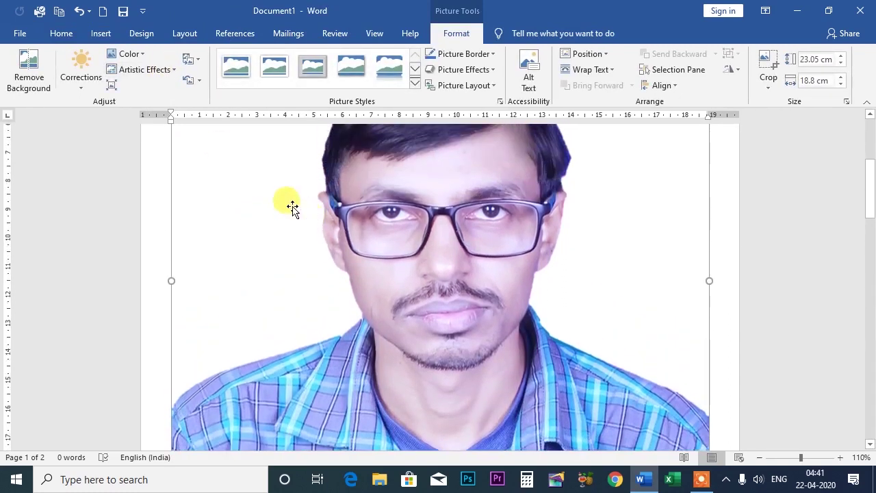
scroll(290, 205, "up", 1)
left_click(30, 72)
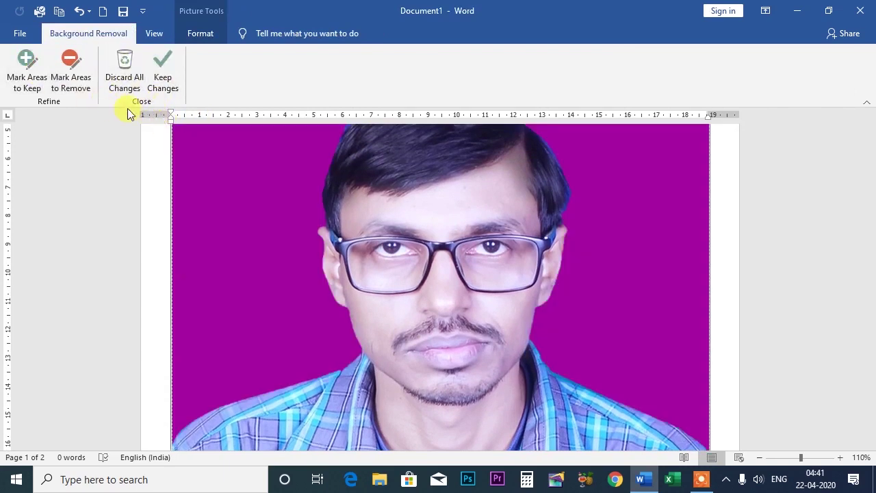
left_click(124, 79)
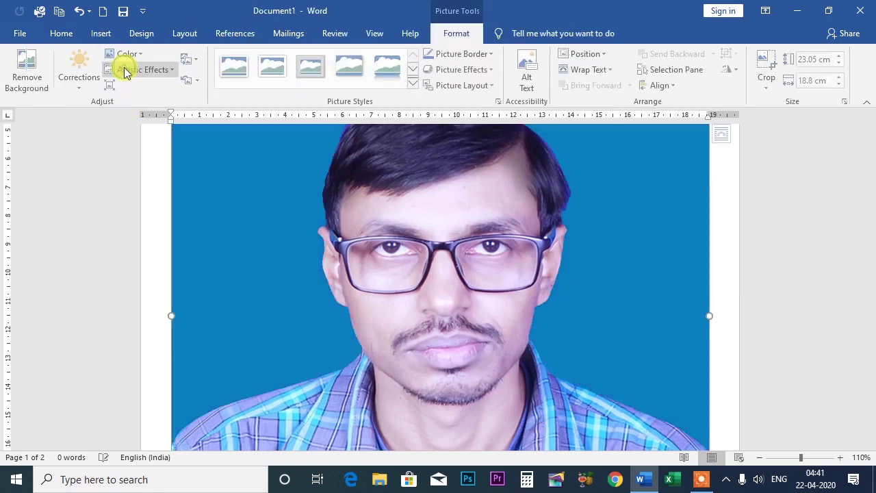
scroll(261, 229, "up", 3)
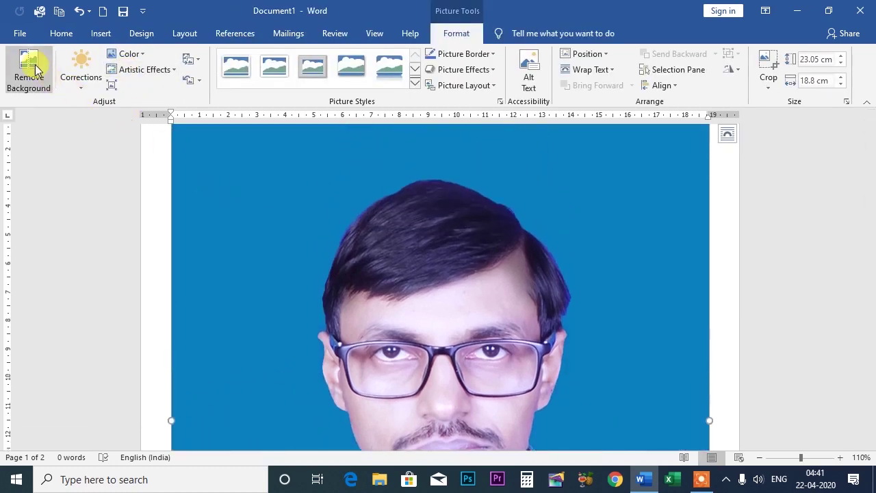
Restart background removal and mark the shirt's left shoulder as an area to keep.
left_click(33, 66)
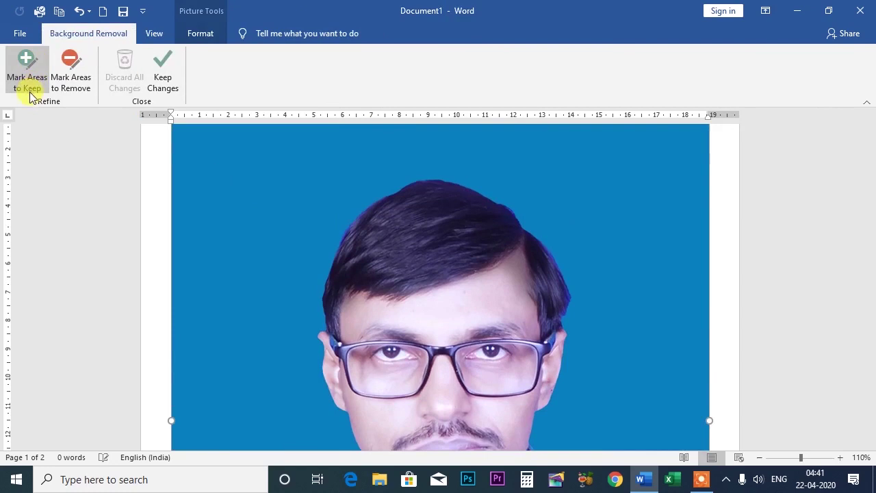
left_click(26, 79)
scroll(274, 196, "down", 3)
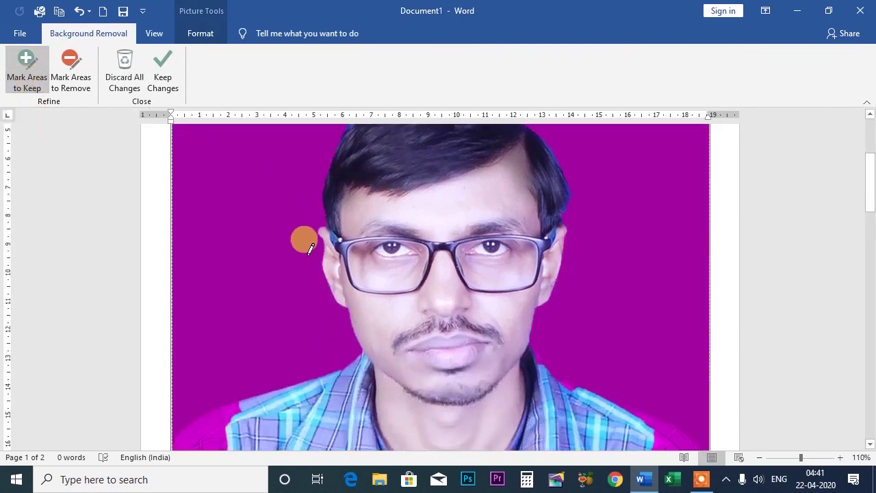
scroll(304, 239, "down", 5)
scroll(304, 247, "up", 3)
scroll(308, 233, "up", 1)
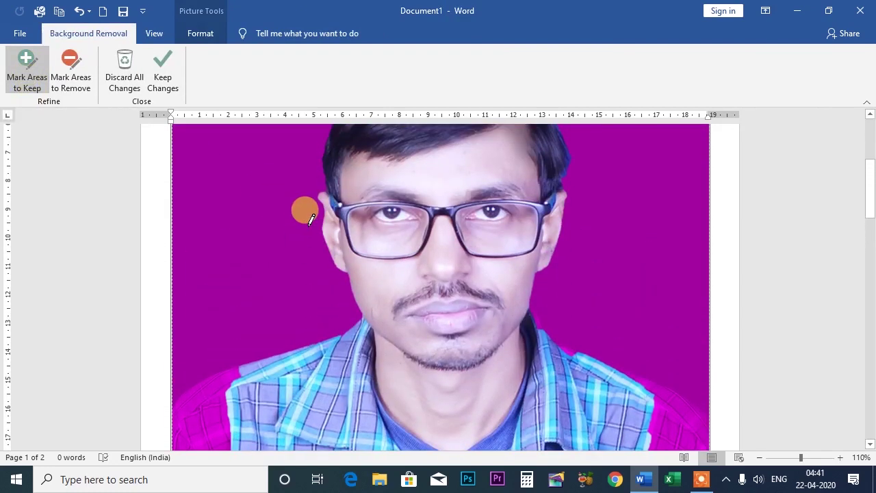
left_click(30, 72)
scroll(229, 378, "down", 1)
scroll(229, 377, "down", 3)
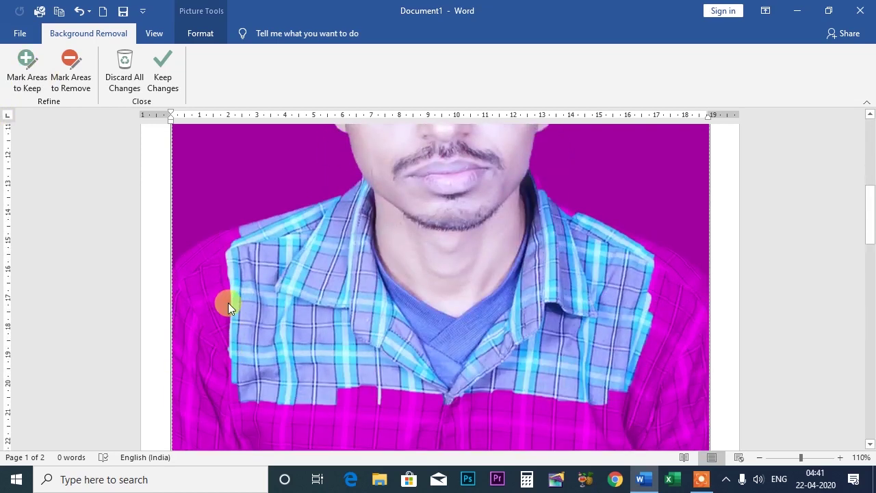
left_click(25, 76)
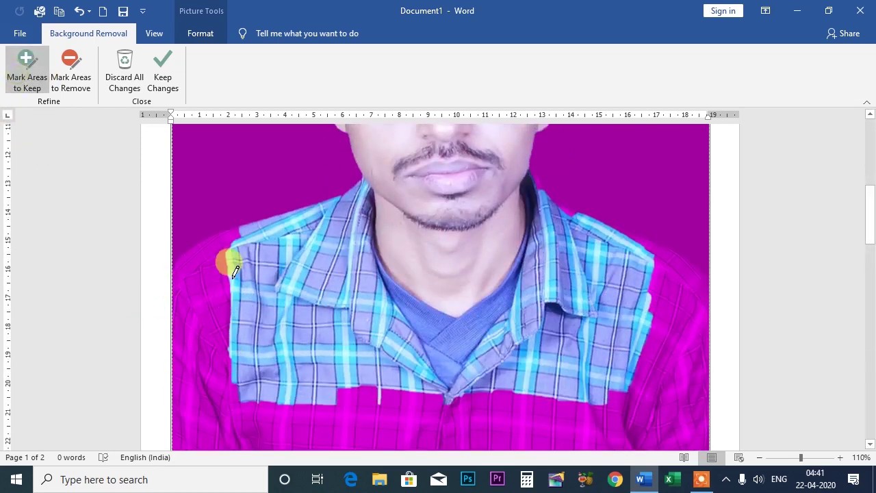
left_click_drag(214, 301, 209, 298)
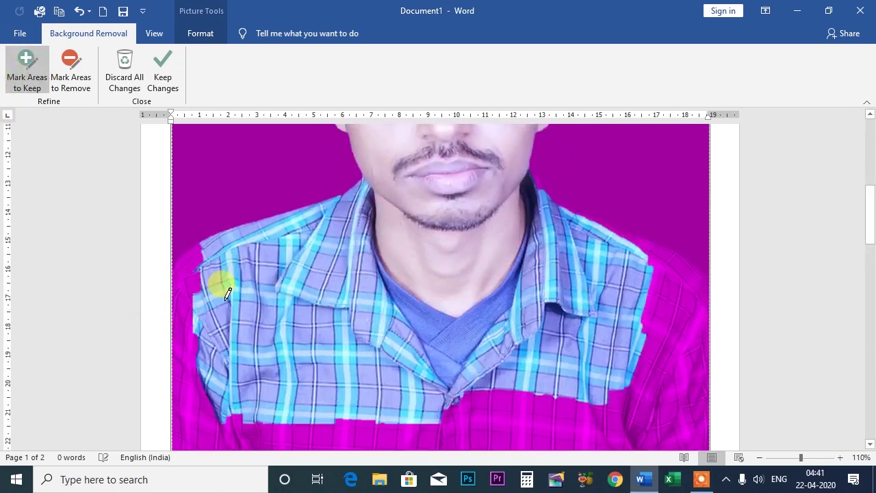
left_click_drag(209, 237, 172, 196)
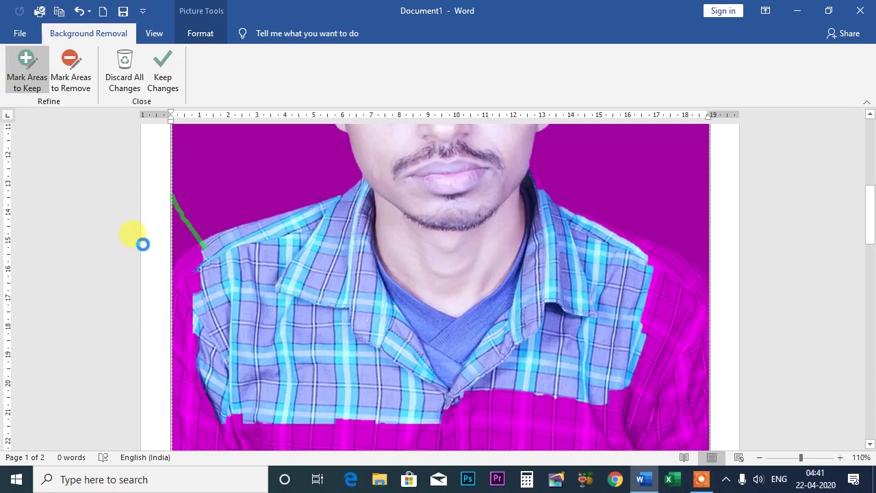
Mark part of the left shirt edge for removal.
left_click(69, 63)
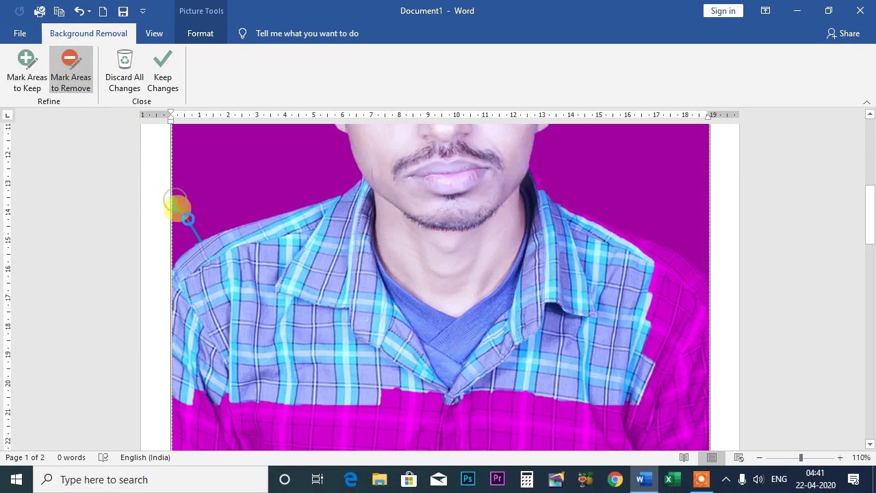
left_click_drag(175, 185, 197, 238)
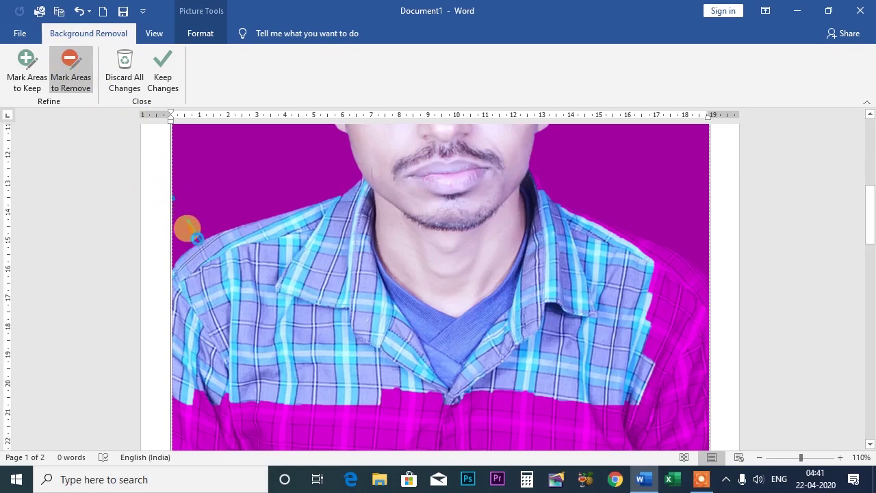
scroll(205, 226, "up", 2)
scroll(130, 180, "up", 3)
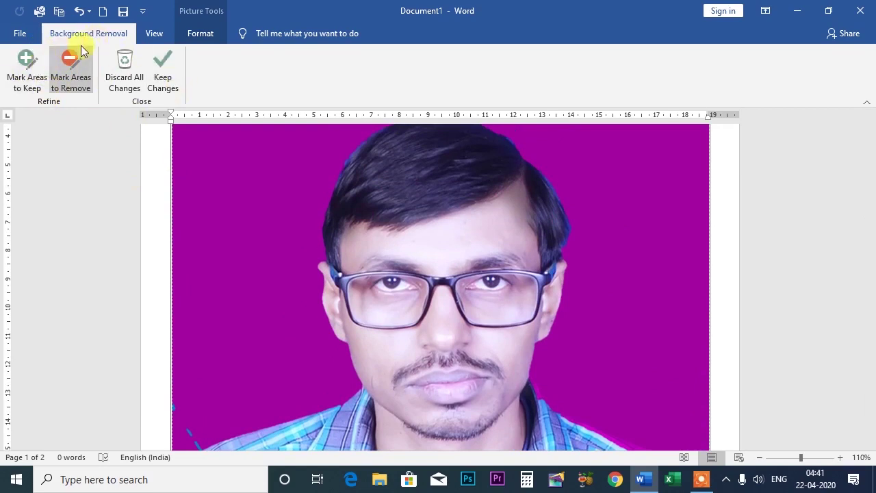
Undo two marking strokes, discard all background-removal changes, and select the photo.
left_click(79, 12)
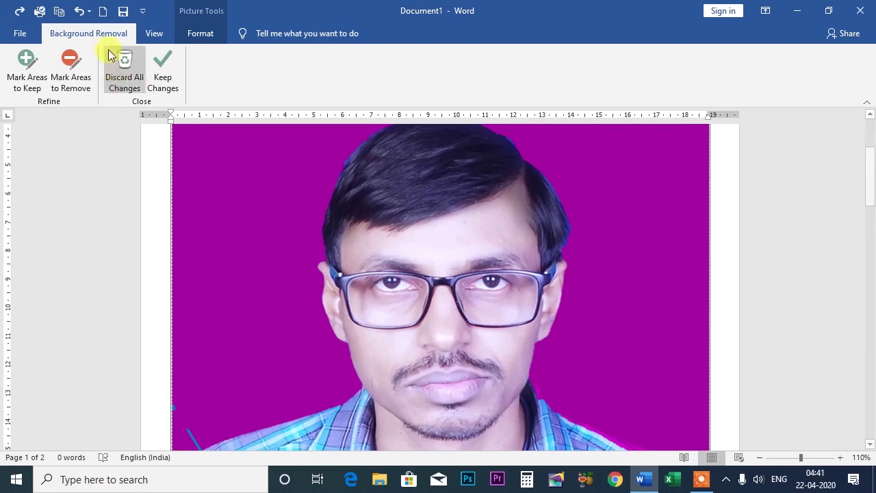
left_click(78, 12)
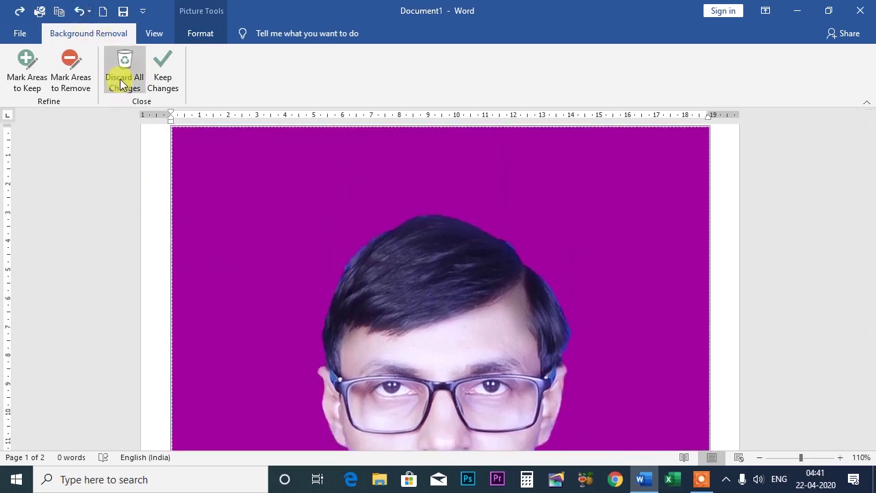
left_click(120, 79)
scroll(291, 225, "down", 3)
scroll(292, 225, "up", 5)
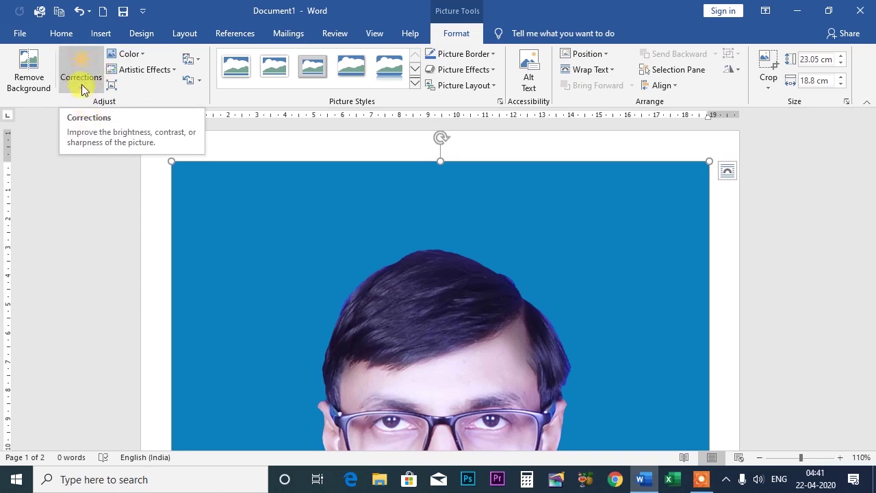
scroll(314, 234, "down", 15)
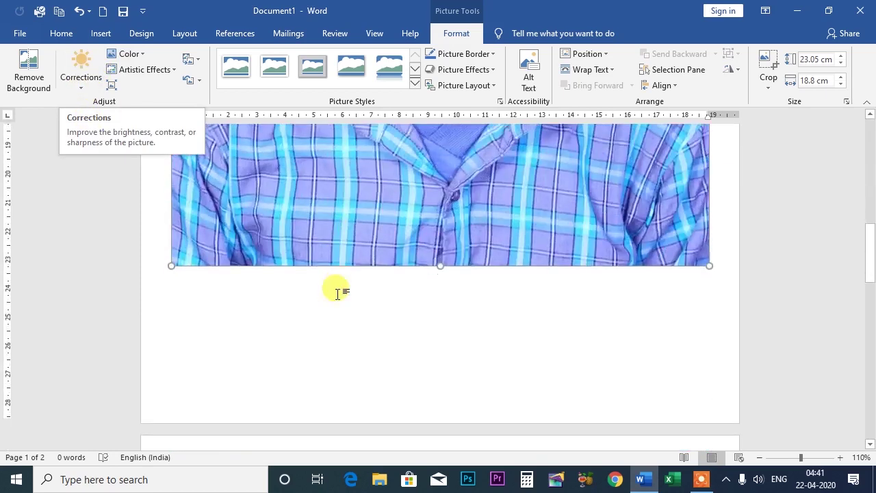
scroll(386, 308, "up", 1)
left_click(401, 294)
scroll(309, 242, "up", 4)
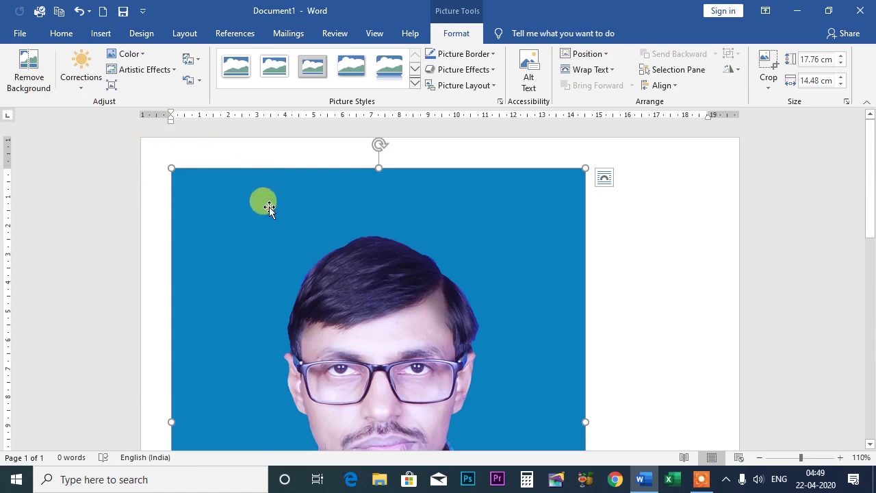
Cut the portrait and insert pexels-photo-1382731 from this computer in its place.
right_click(266, 207)
left_click(286, 197)
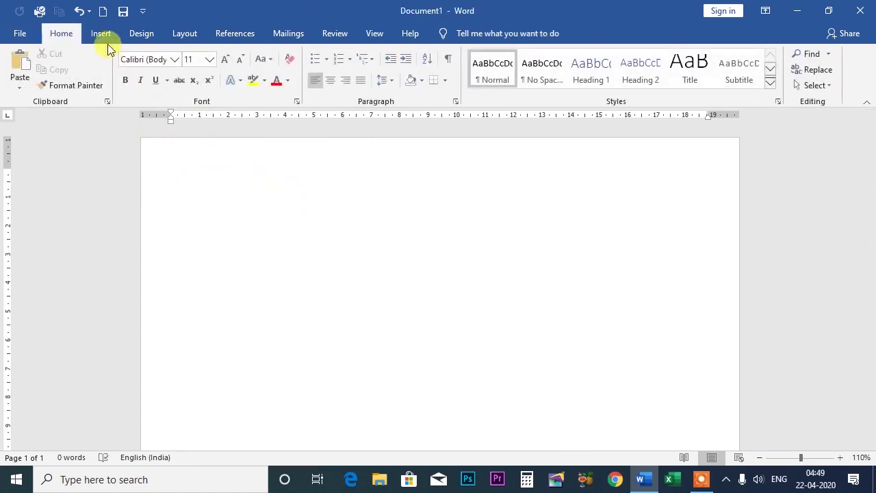
left_click(102, 33)
left_click(139, 83)
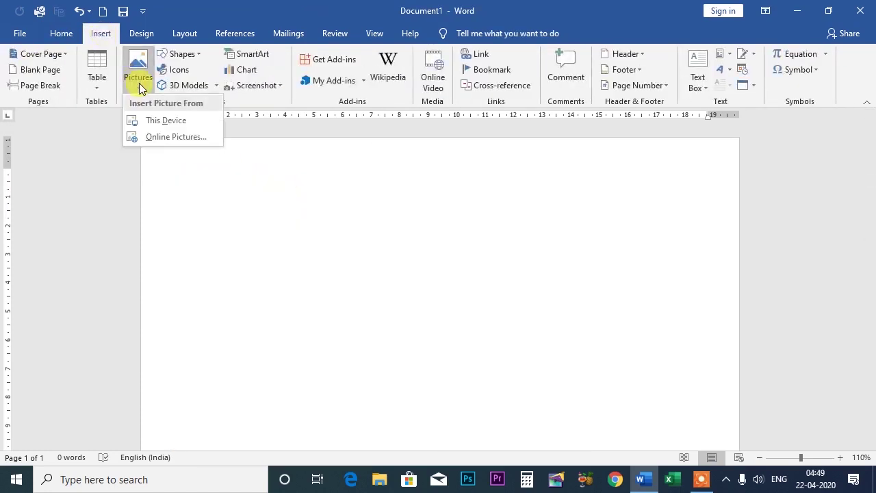
left_click(161, 121)
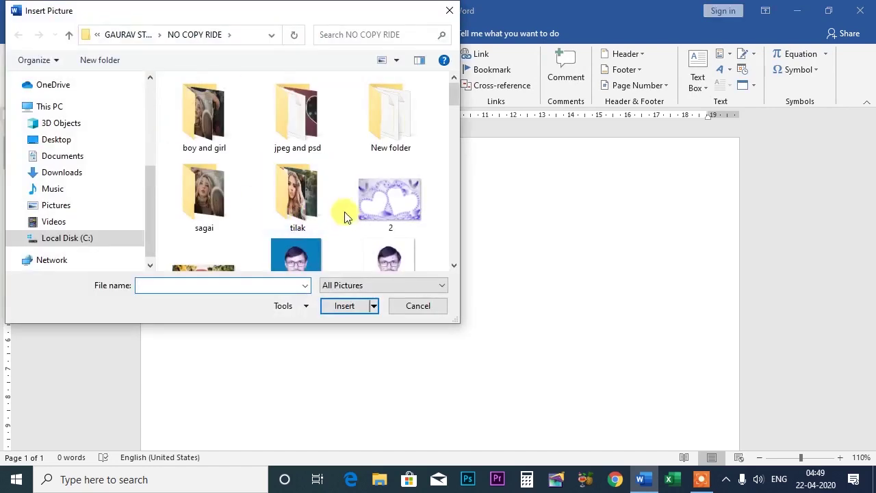
left_click_drag(457, 100, 454, 160)
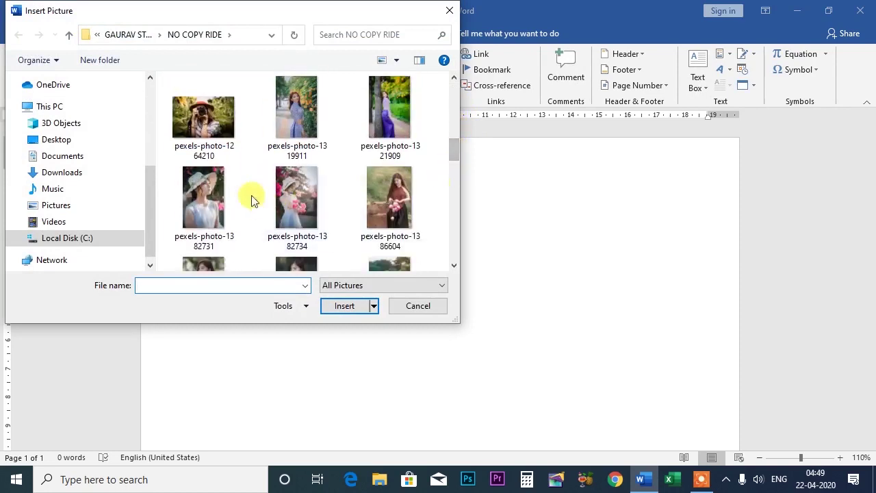
left_click(232, 202)
left_click(345, 306)
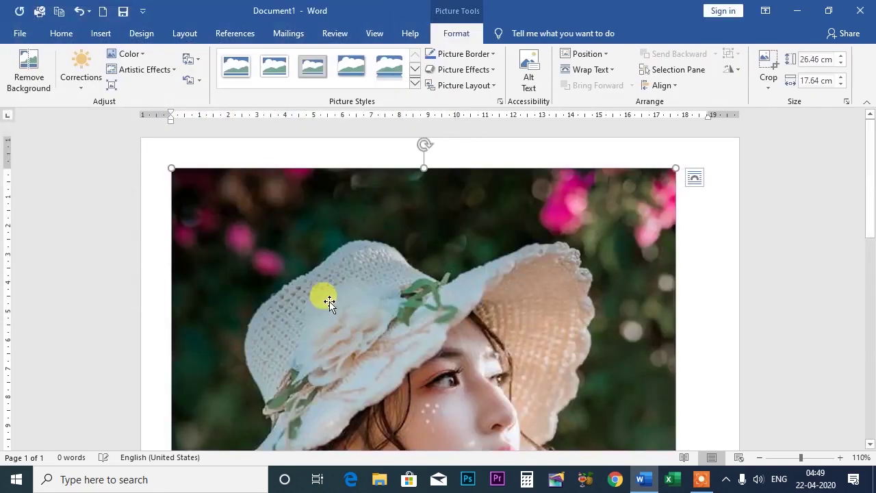
Resize the new photo to 21.28 × 14.19 cm and zoom the page to 120%.
left_click_drag(171, 168, 269, 248)
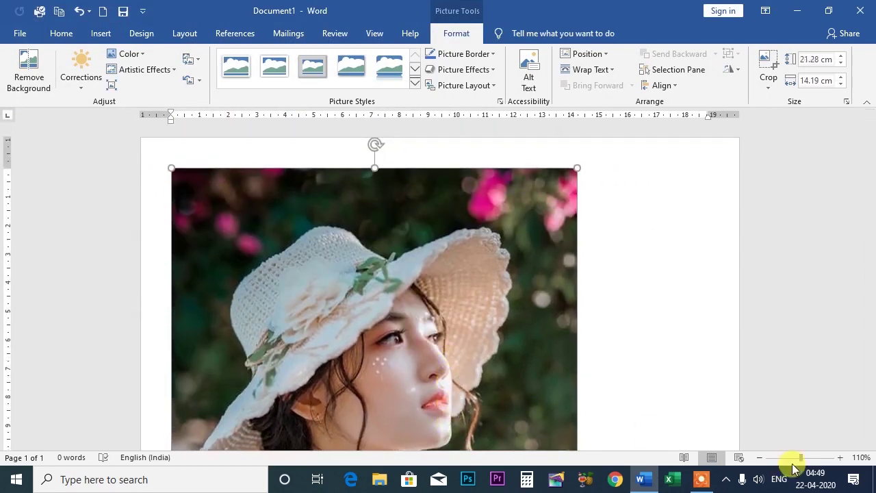
left_click(846, 460)
scroll(645, 366, "down", 2)
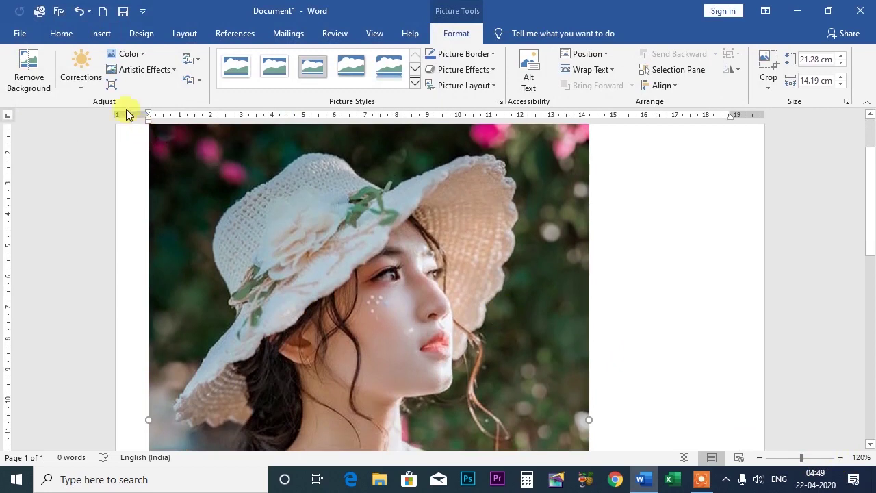
Open the full Picture Corrections settings for the portrait photo in the Format Picture pane.
left_click(81, 77)
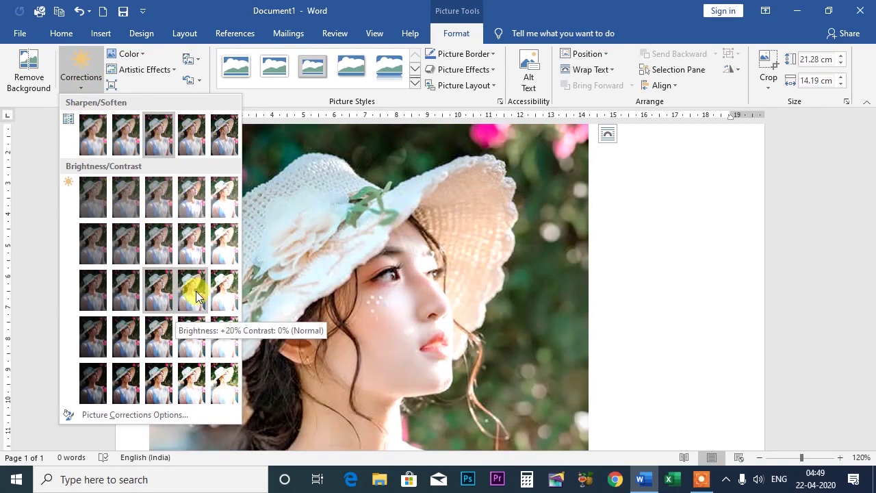
left_click(116, 415)
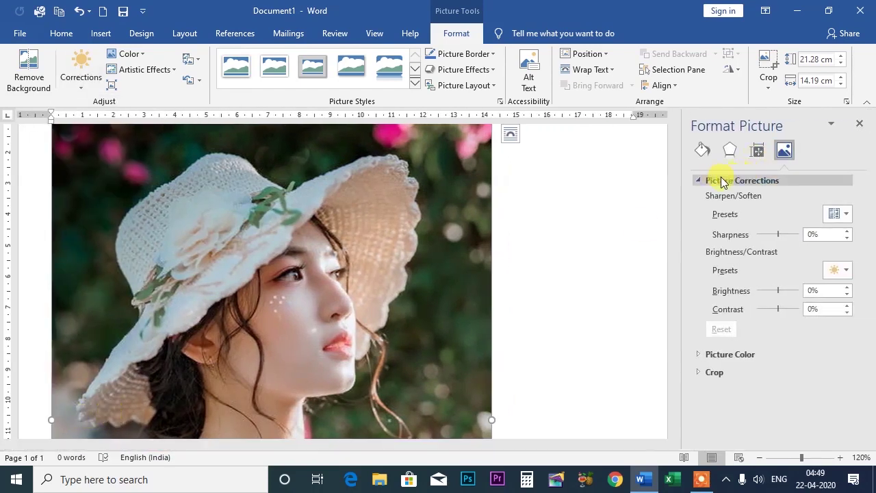
left_click(699, 185)
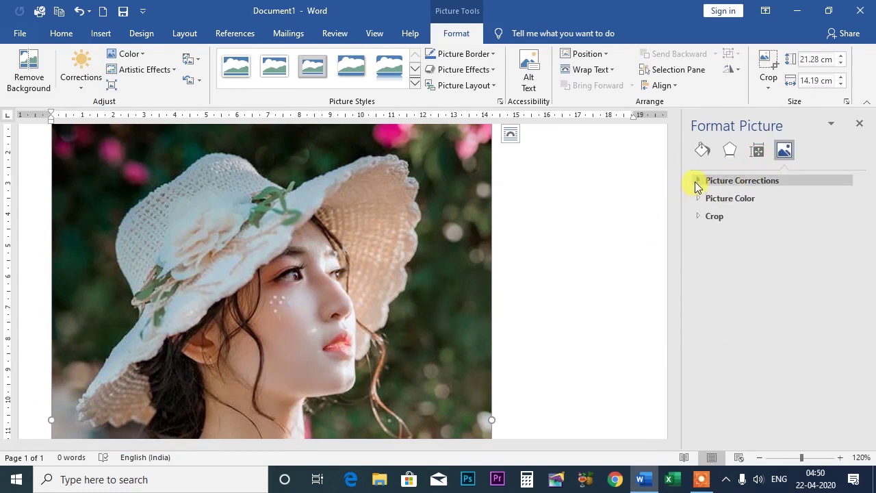
left_click(697, 185)
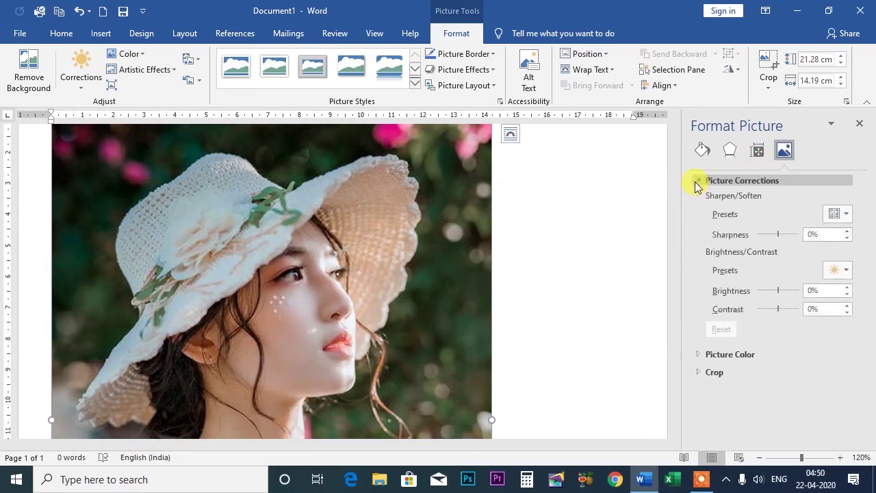
Try the Sharpen 50%, Sharpen 25% and Soften 50% presets on the photo.
left_click(846, 214)
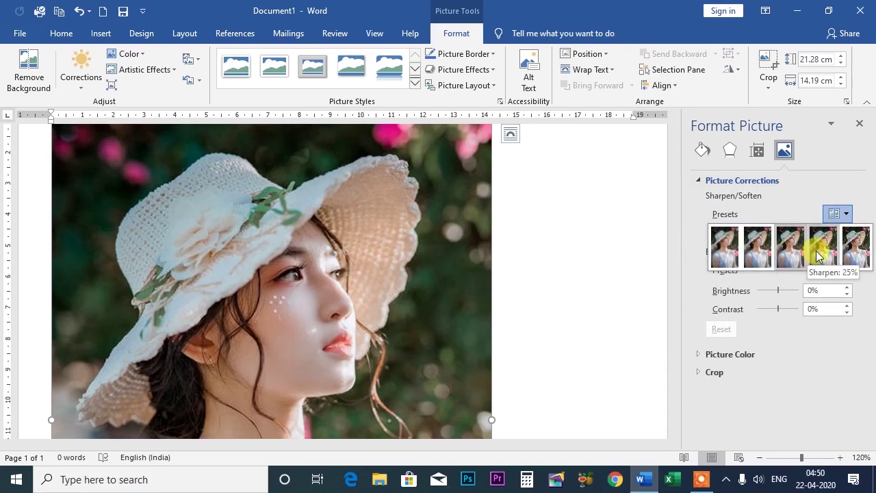
left_click(854, 252)
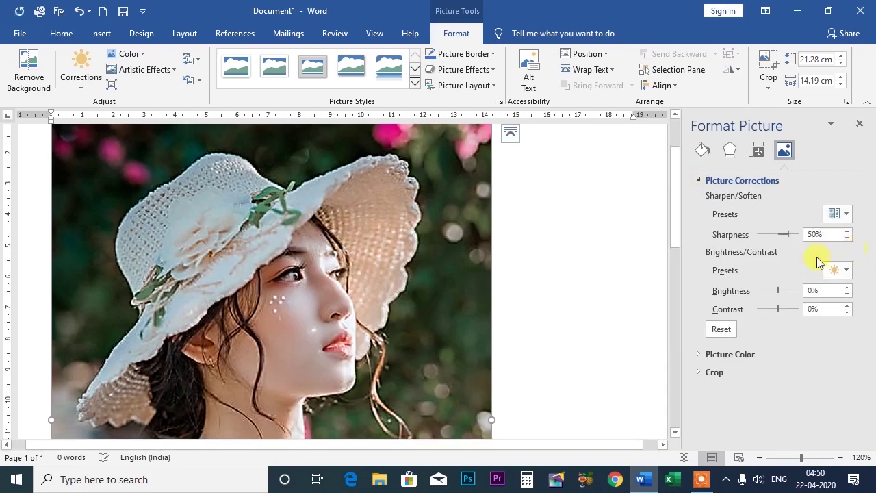
left_click(847, 216)
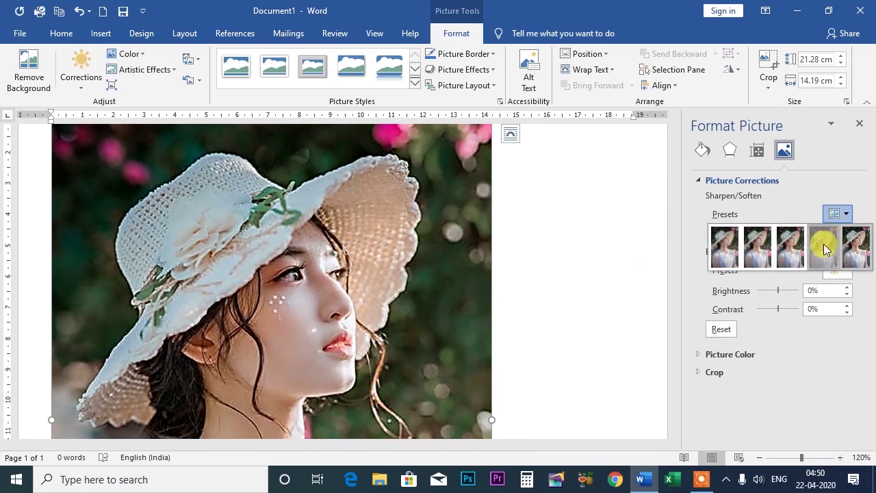
left_click(825, 246)
left_click(846, 214)
left_click(792, 252)
left_click(839, 215)
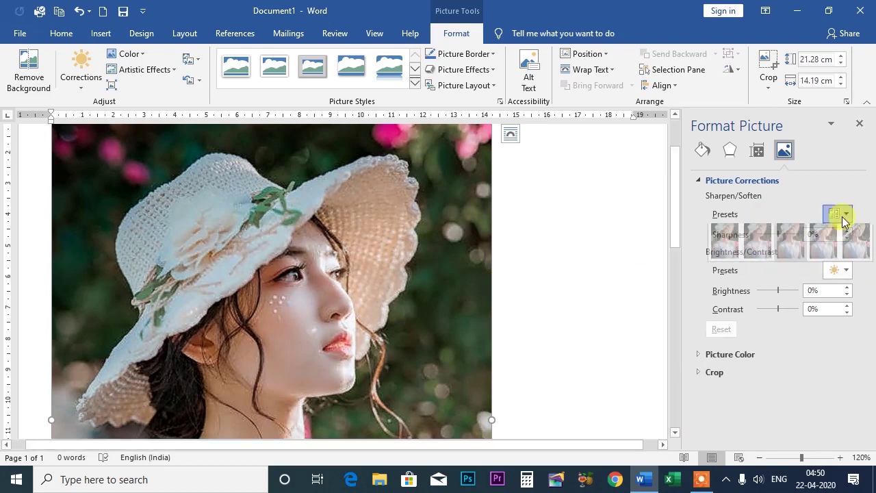
left_click(727, 259)
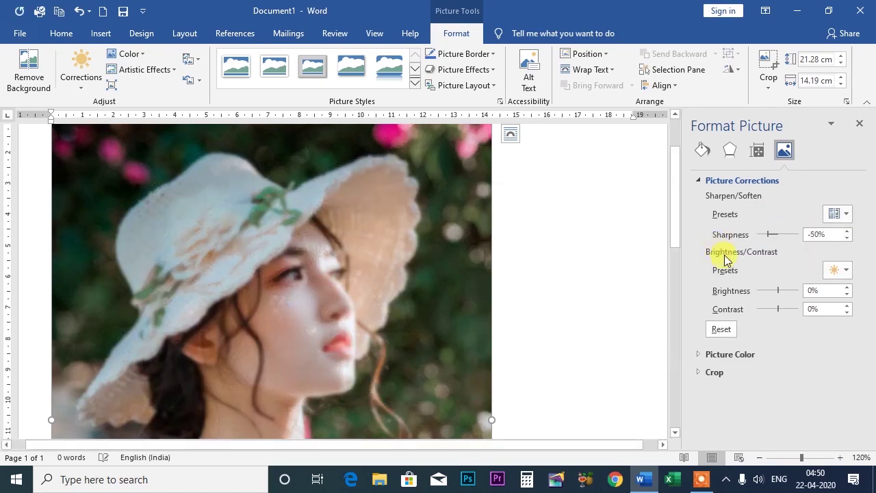
Reset sharpness, drag it to -36%, then reset it back to 0%.
left_click(721, 330)
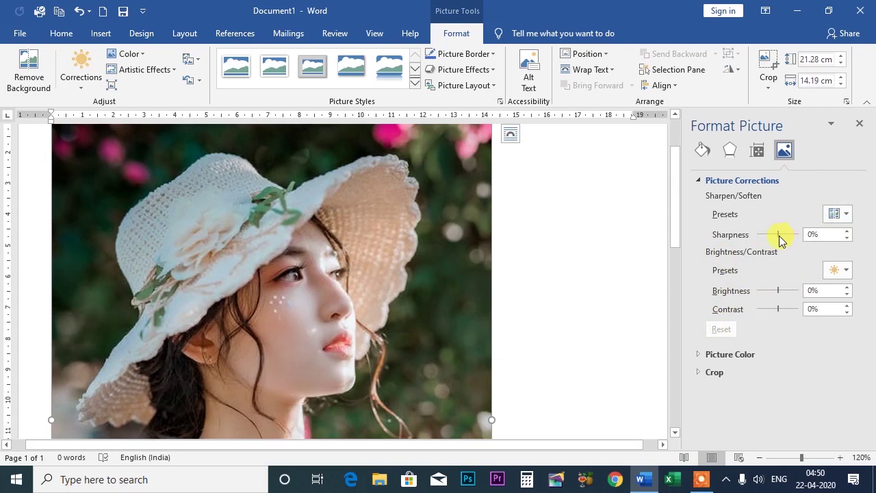
left_click_drag(771, 234, 793, 239)
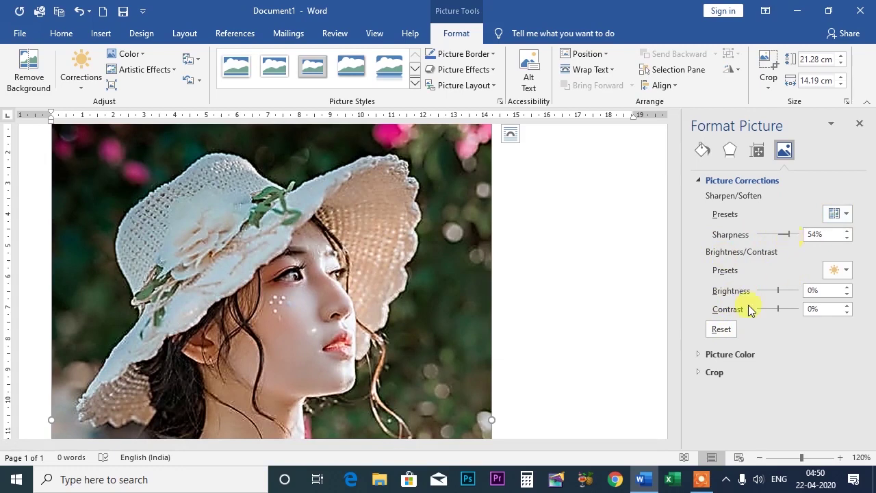
left_click(722, 331)
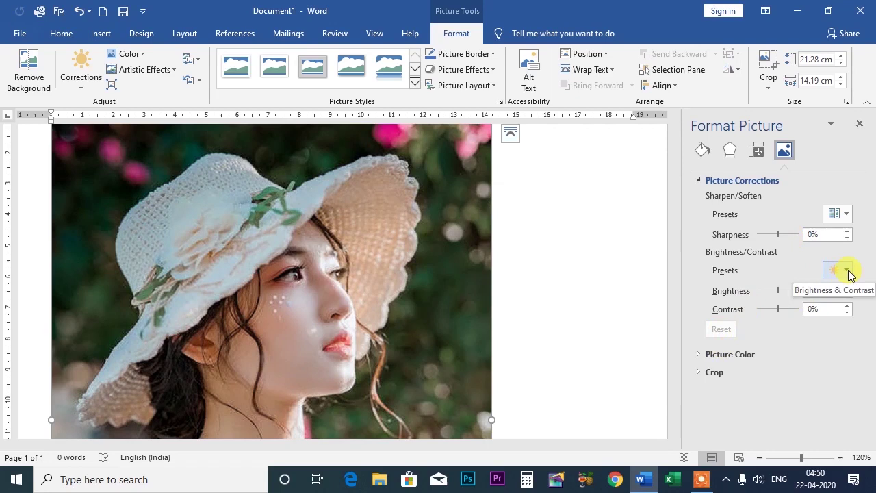
left_click(847, 271)
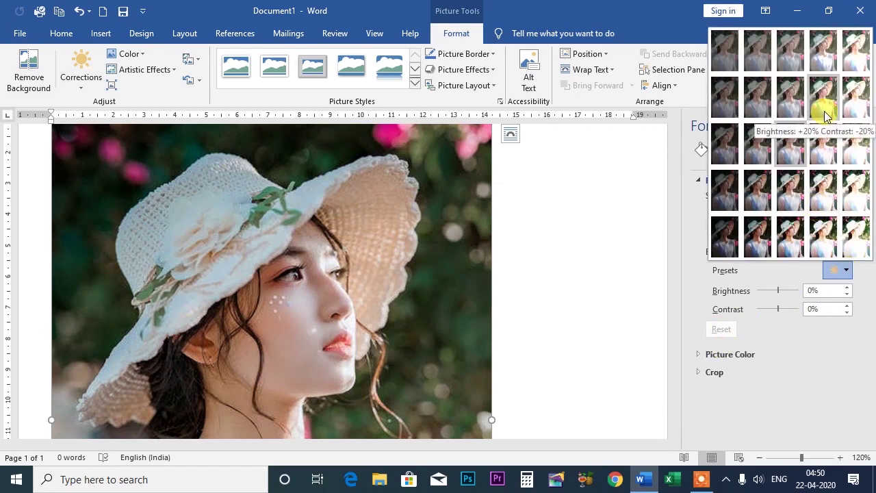
left_click(825, 186)
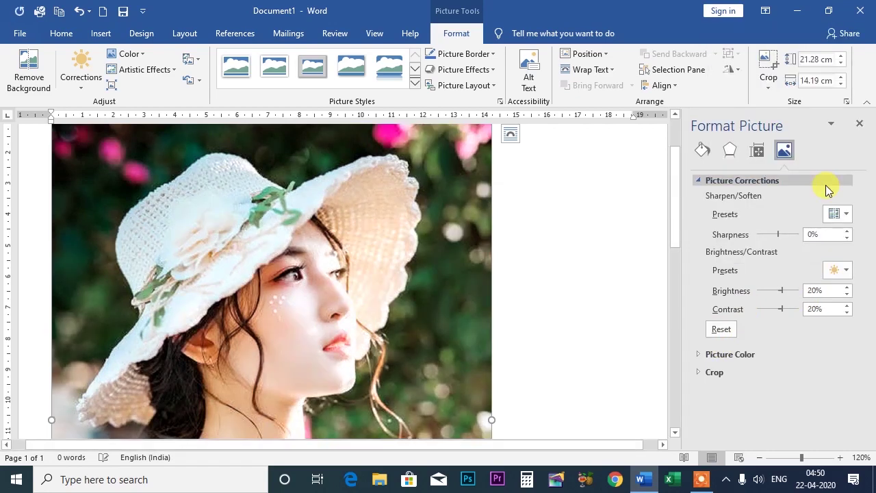
left_click(847, 270)
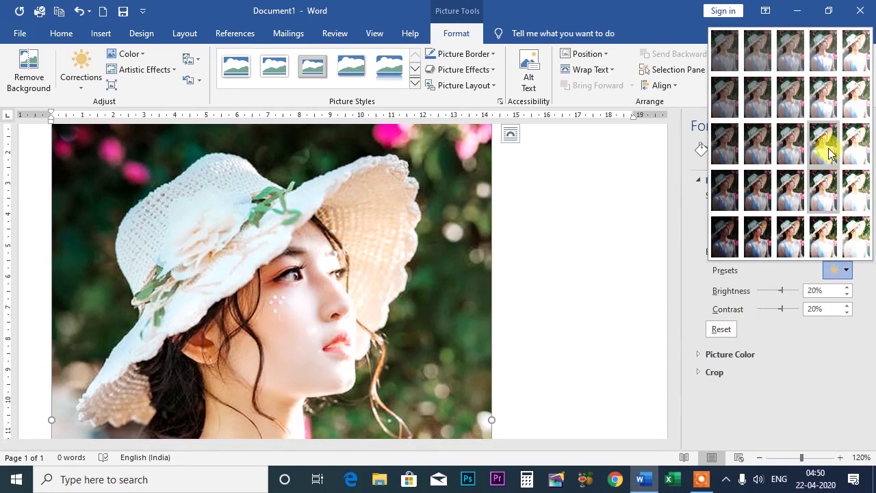
left_click(829, 152)
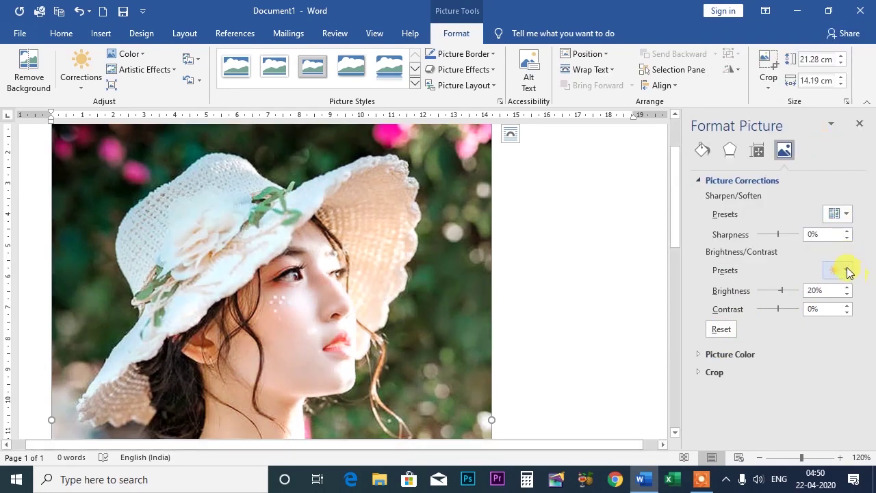
left_click(846, 269)
left_click(802, 235)
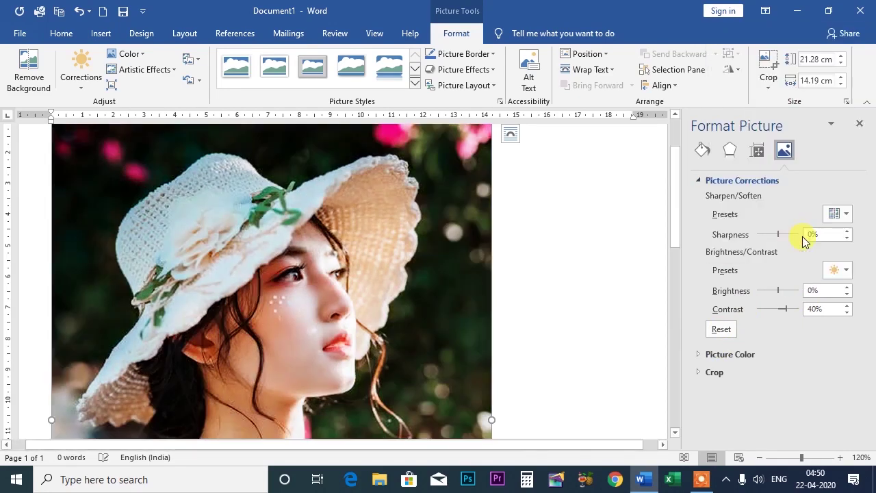
left_click(729, 331)
left_click_drag(775, 291, 772, 291)
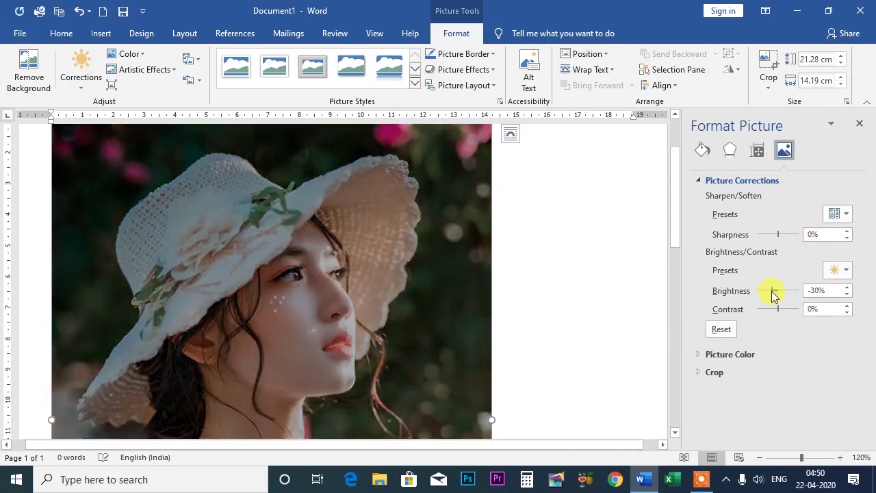
left_click(847, 287)
left_click(847, 287)
left_click(847, 287)
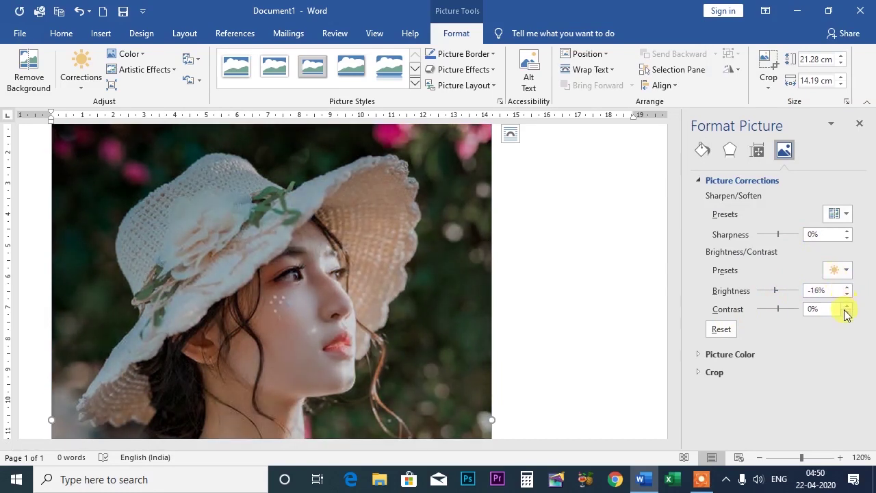
left_click(846, 313)
left_click(847, 306)
left_click(847, 306)
left_click_drag(779, 307, 786, 309)
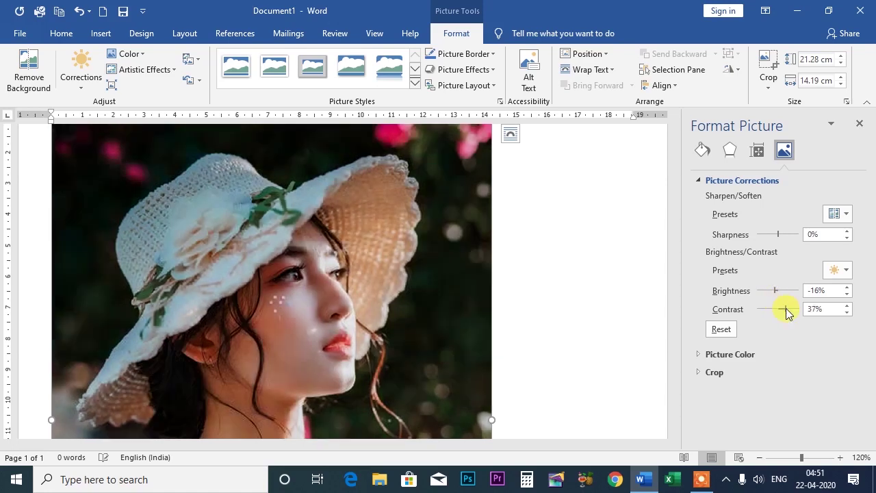
left_click(724, 329)
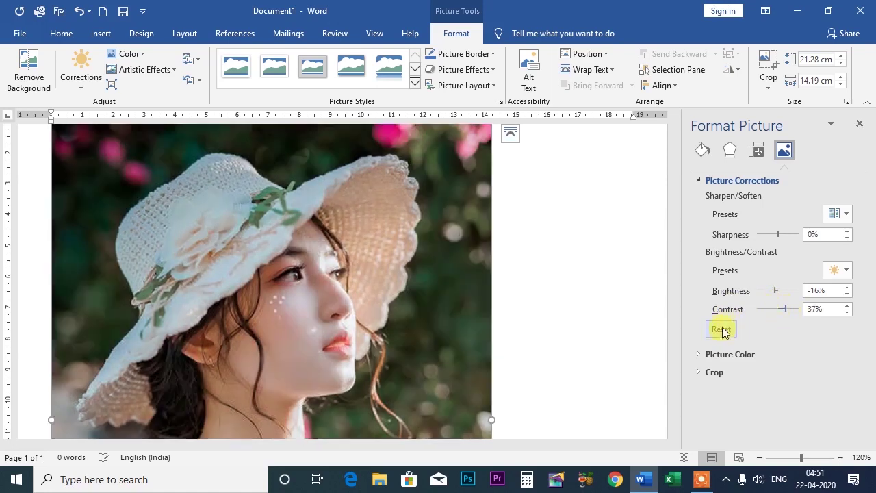
In Picture Color, apply the 33% saturation preset, then restore 100% saturation.
left_click(699, 181)
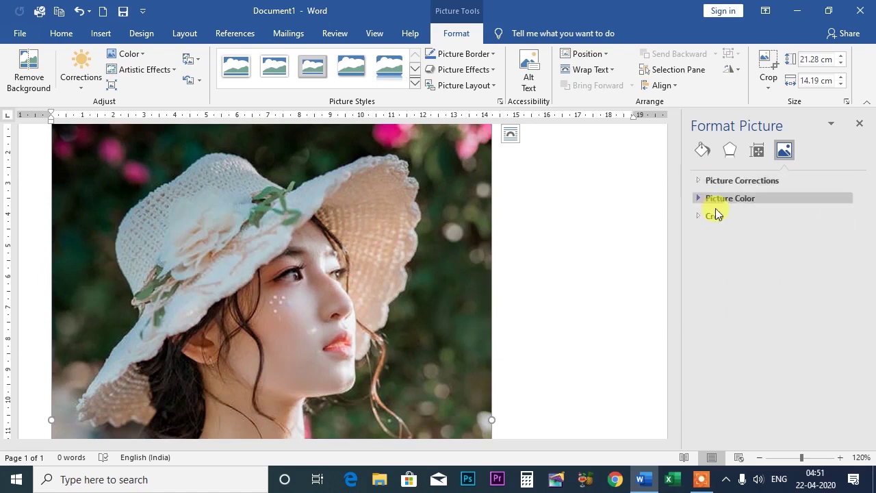
left_click(700, 203)
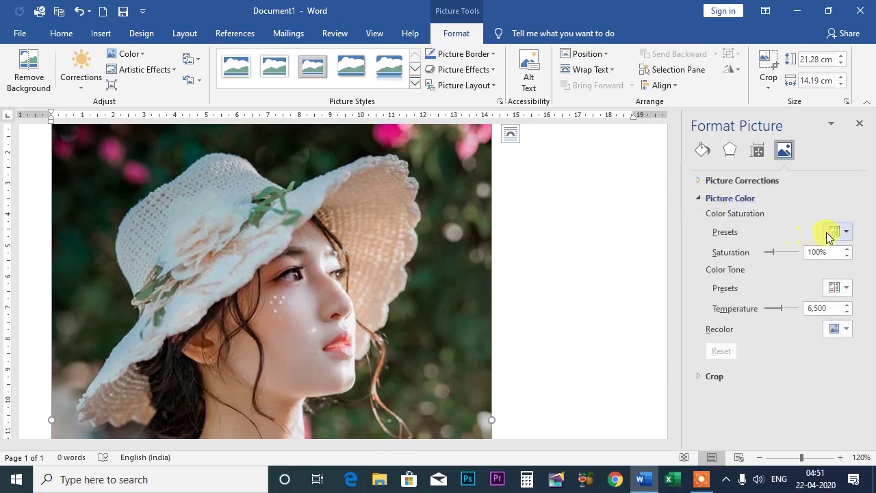
left_click(839, 233)
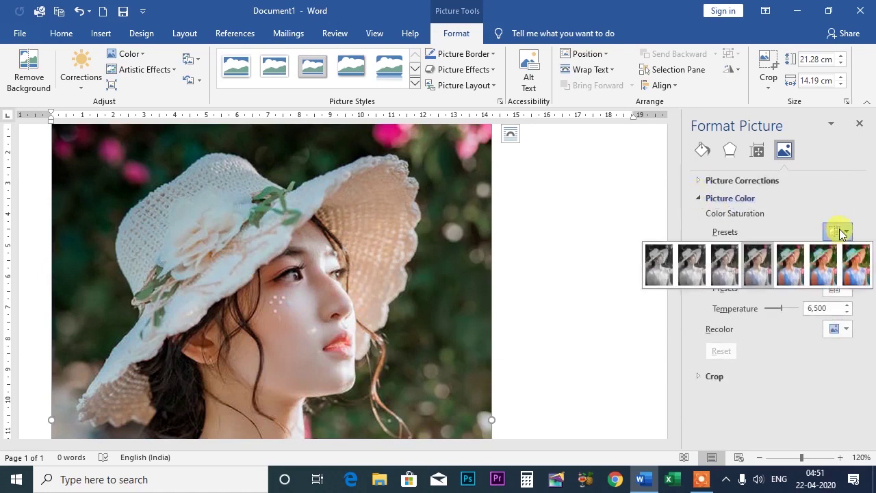
left_click(691, 270)
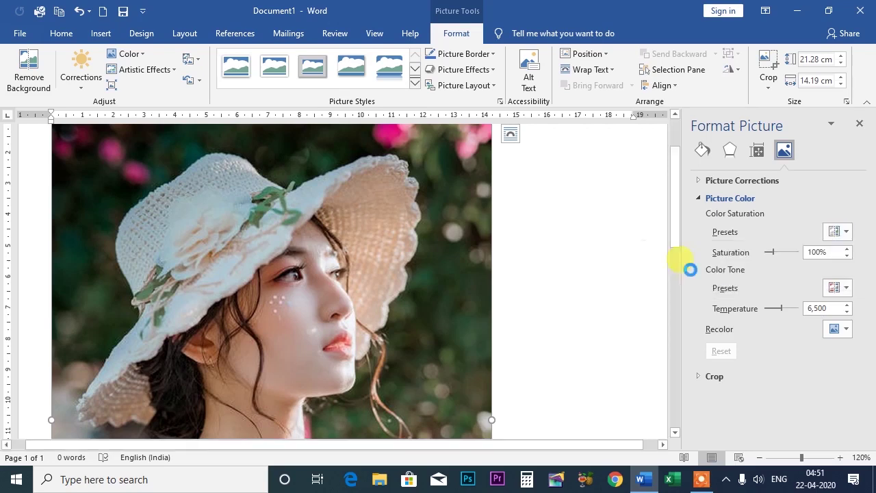
left_click(840, 232)
left_click(753, 273)
Try the 300% and greyscale saturation presets, then reset saturation to 100%.
left_click(841, 232)
left_click(832, 262)
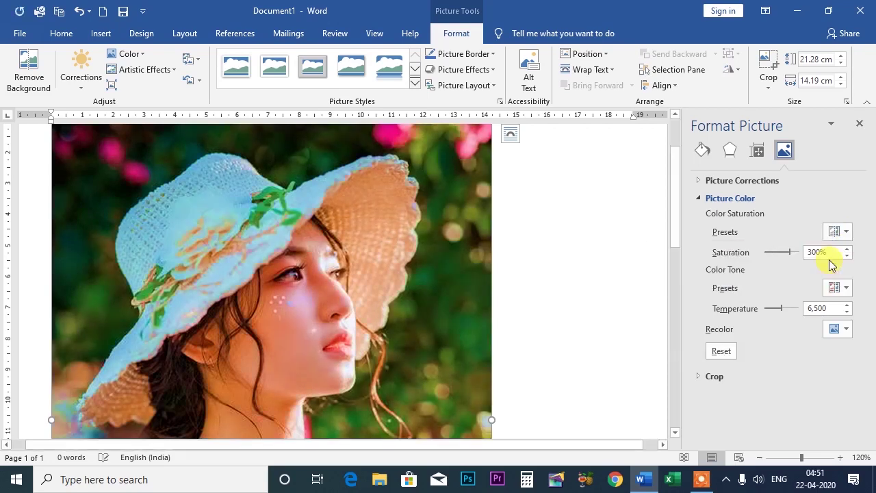
left_click(842, 231)
left_click(667, 266)
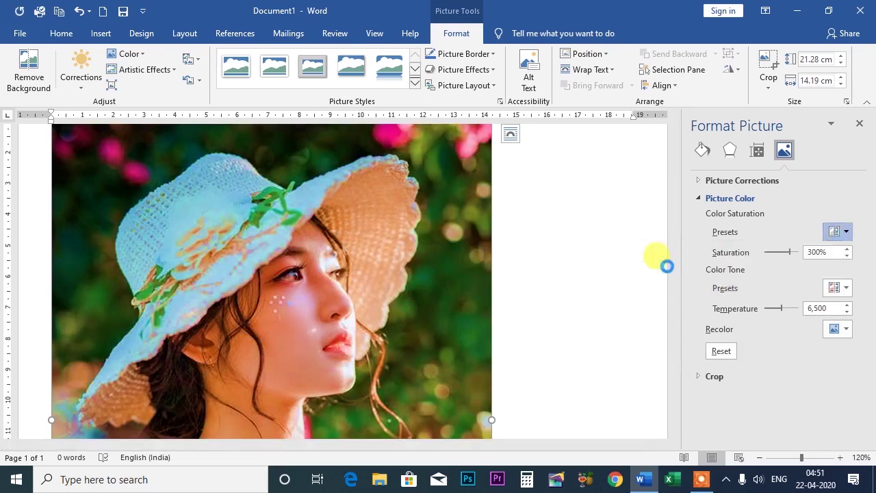
left_click(722, 352)
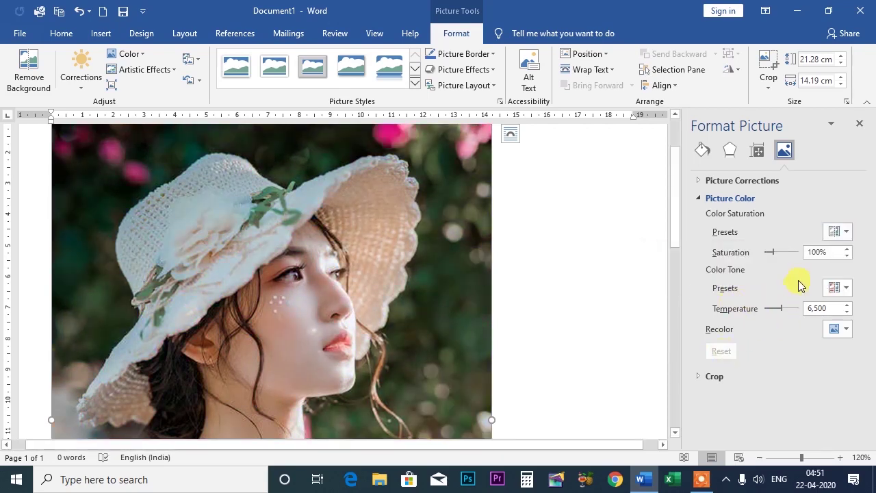
Raise the saturation step by step and to 227%, then reset it to 100%.
left_click(847, 249)
left_click(848, 249)
left_click(848, 249)
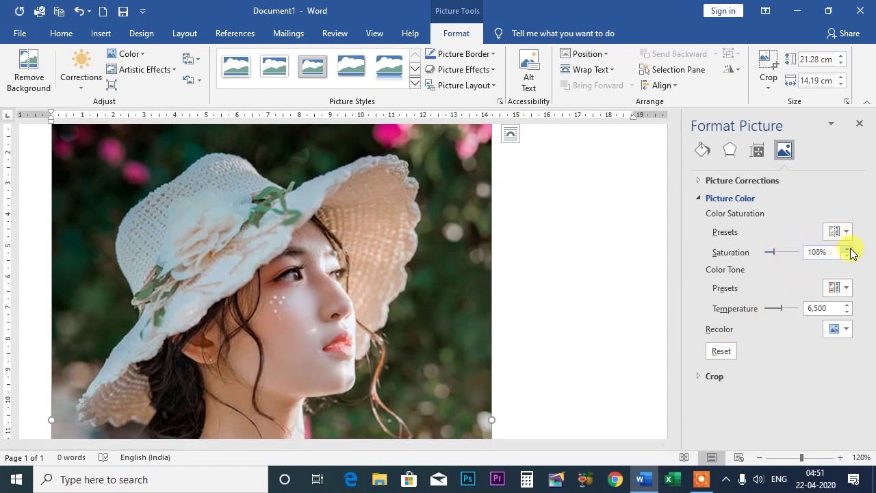
left_click(846, 248)
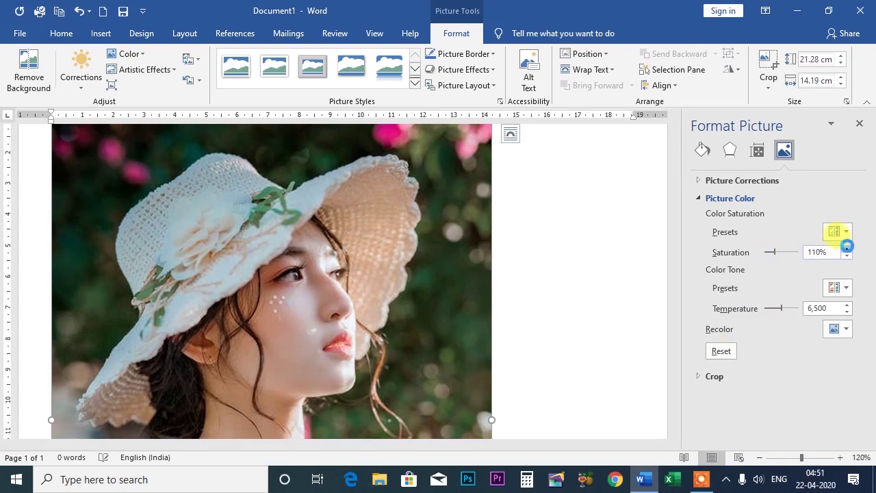
left_click(848, 248)
left_click_drag(777, 253, 788, 254)
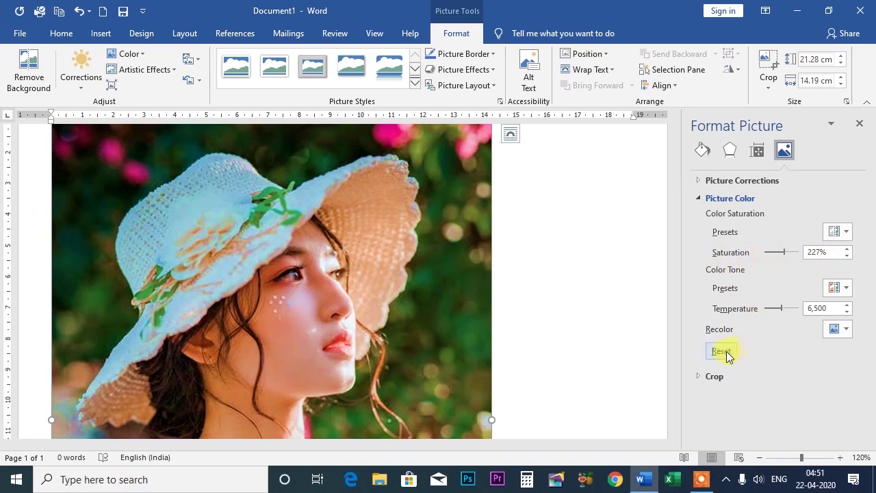
left_click(723, 351)
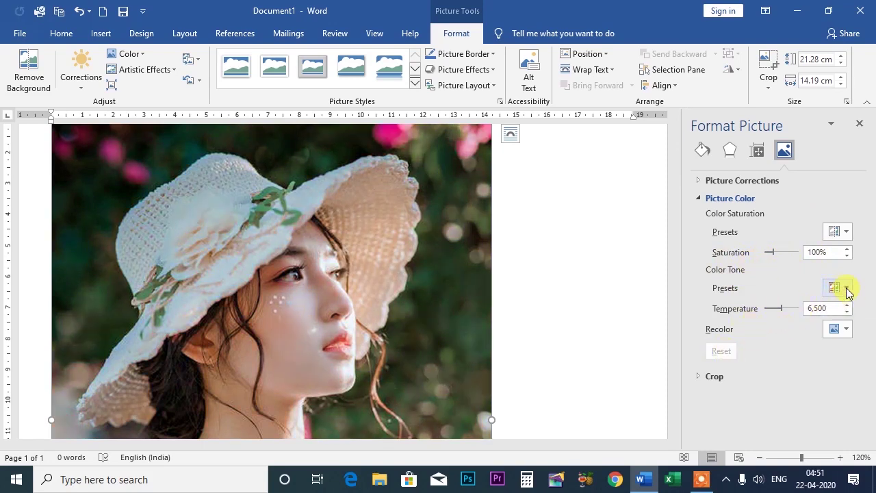
Apply the 6,500 K, 7,200 K and 8,800 K colour tone presets to the photo.
left_click(847, 290)
left_click(716, 329)
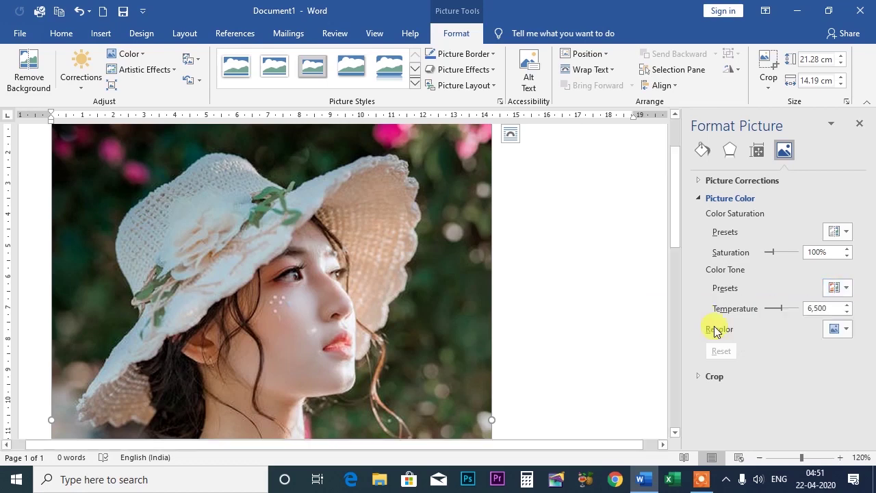
left_click(847, 288)
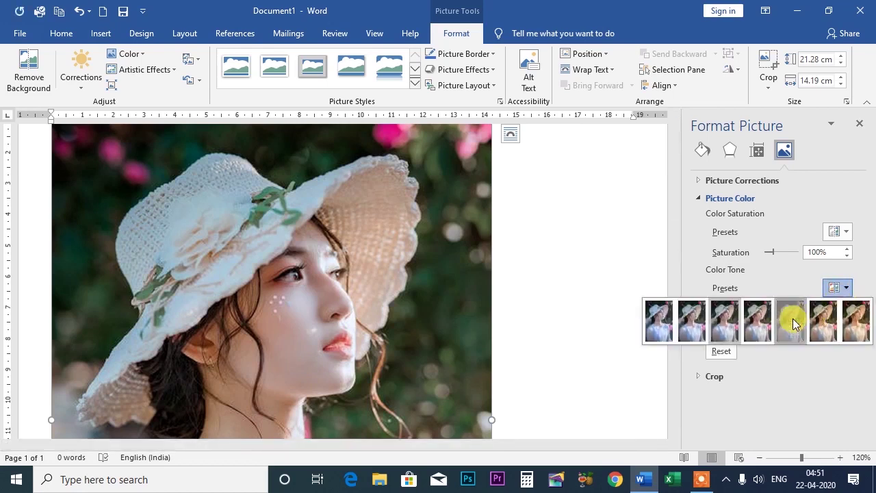
left_click(792, 319)
left_click(841, 289)
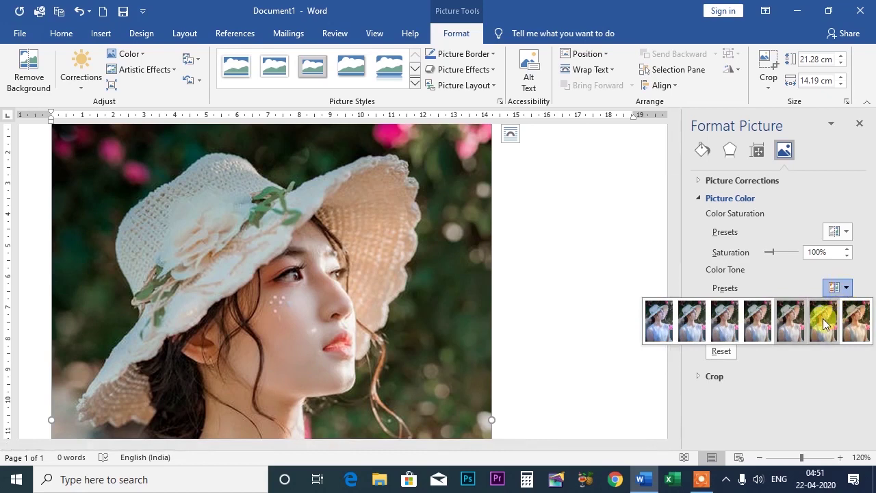
left_click(825, 325)
Try the 11,200 K tone, return to 6,500 K, then settle on a warmer tone.
left_click(841, 288)
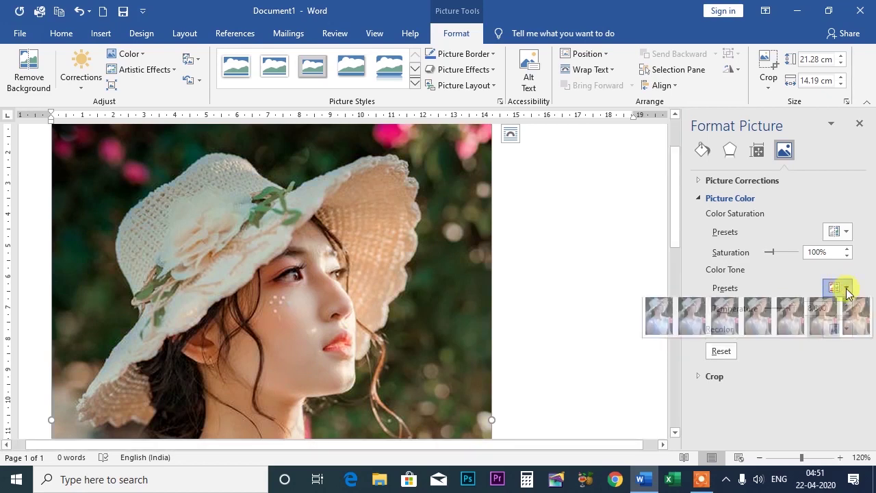
left_click(859, 322)
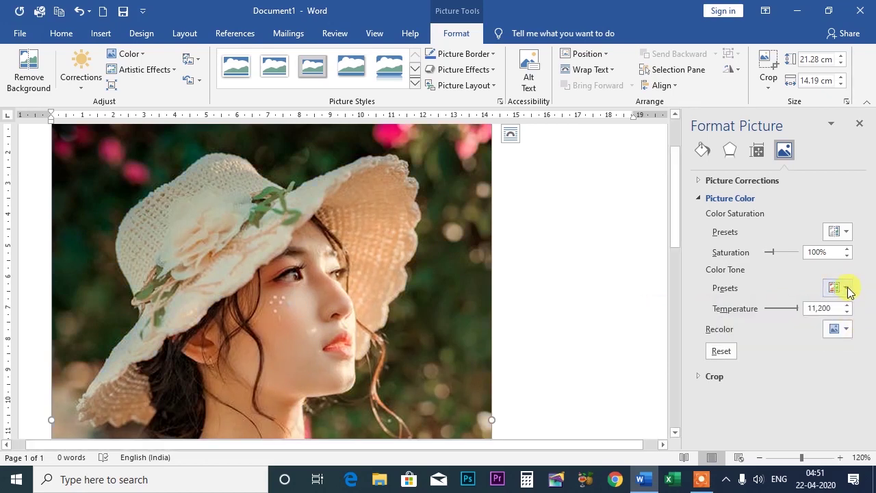
left_click(847, 288)
left_click(758, 319)
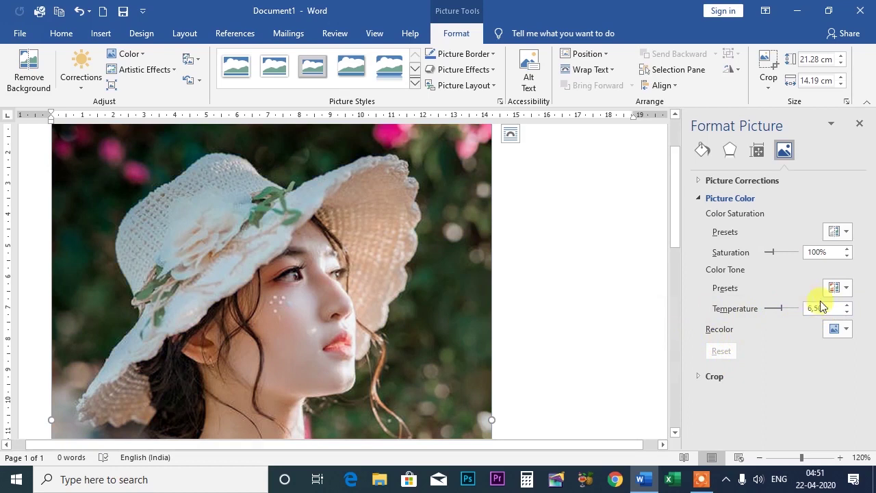
left_click(839, 288)
left_click(827, 313)
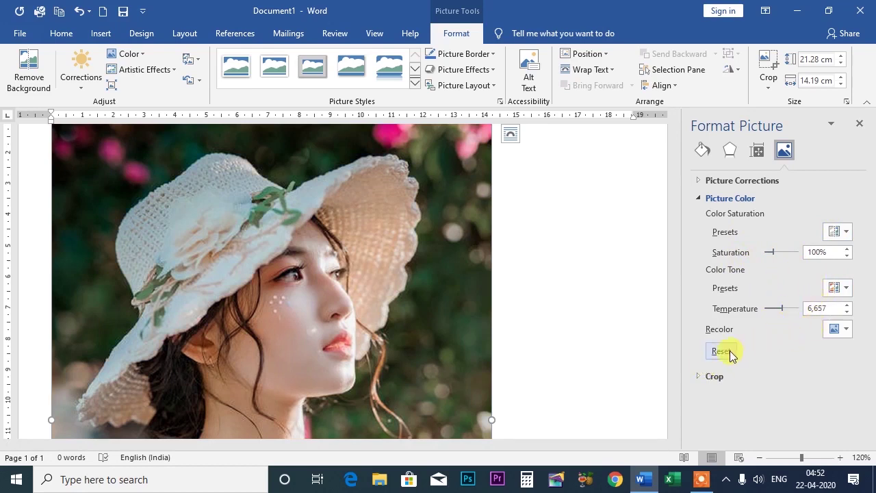
Recolour the portrait light grey, dark blue and dark yellow, then reset it to original colours.
left_click(846, 330)
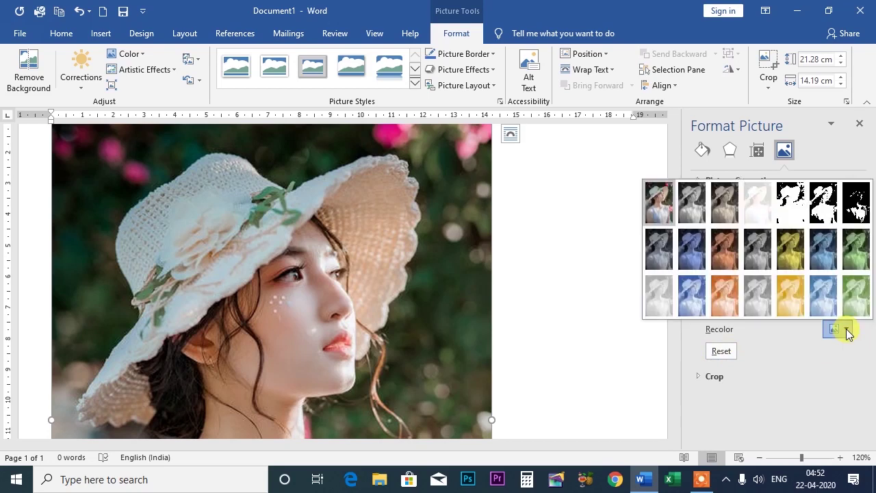
left_click(757, 297)
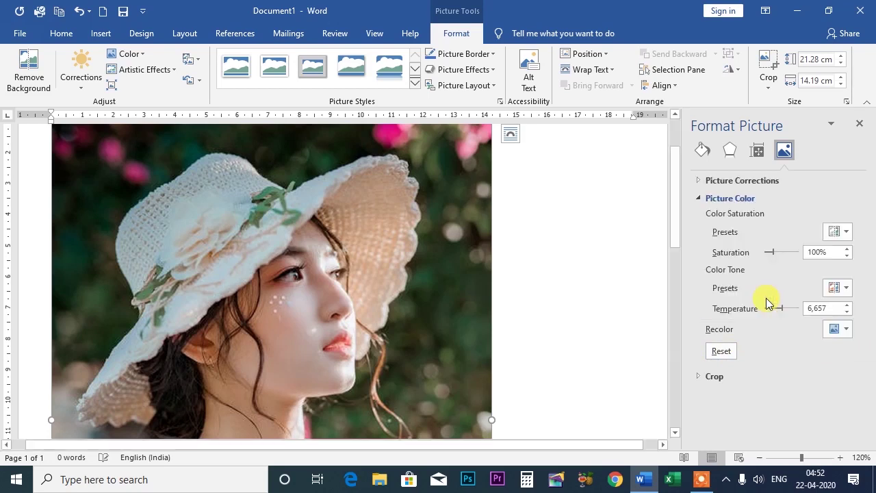
left_click(842, 329)
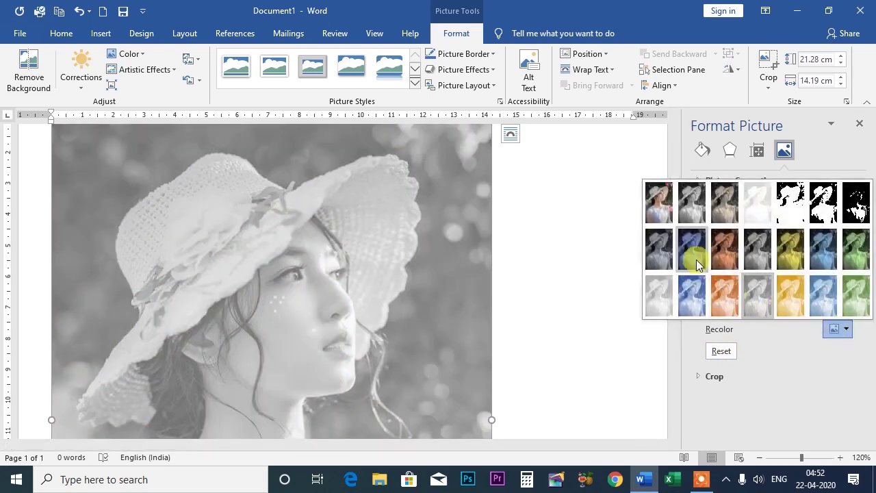
left_click(697, 261)
left_click(846, 329)
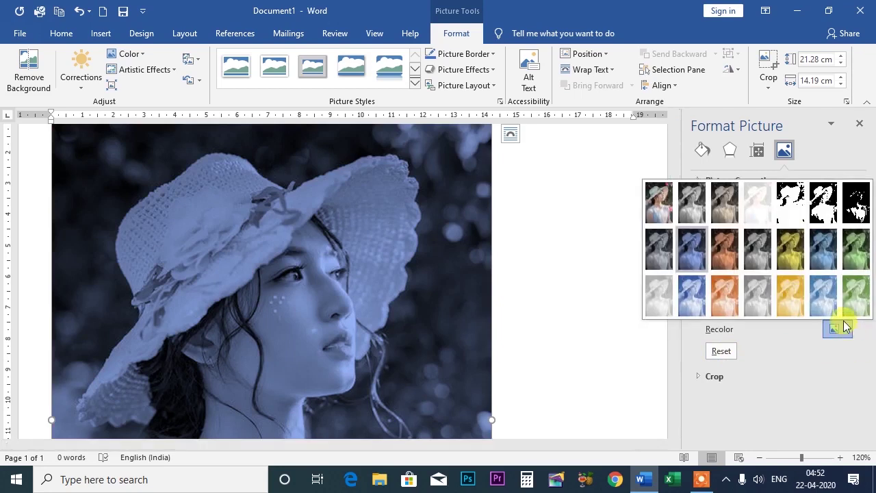
left_click(792, 250)
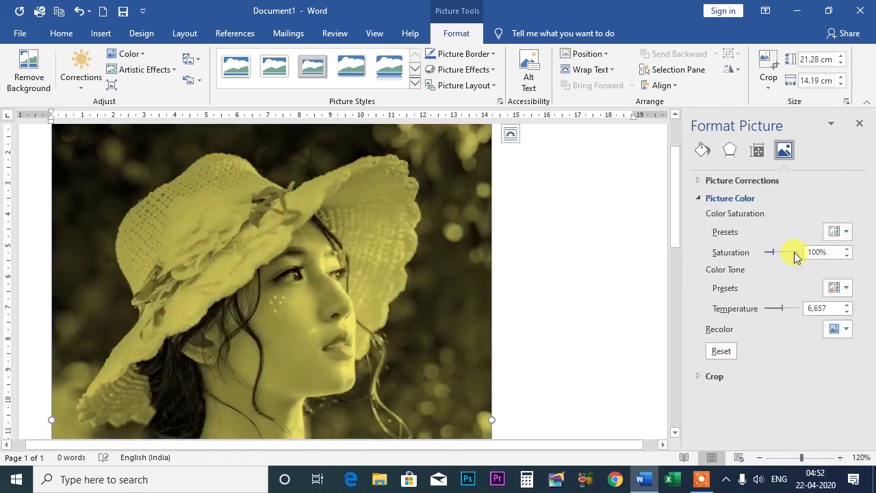
left_click(727, 351)
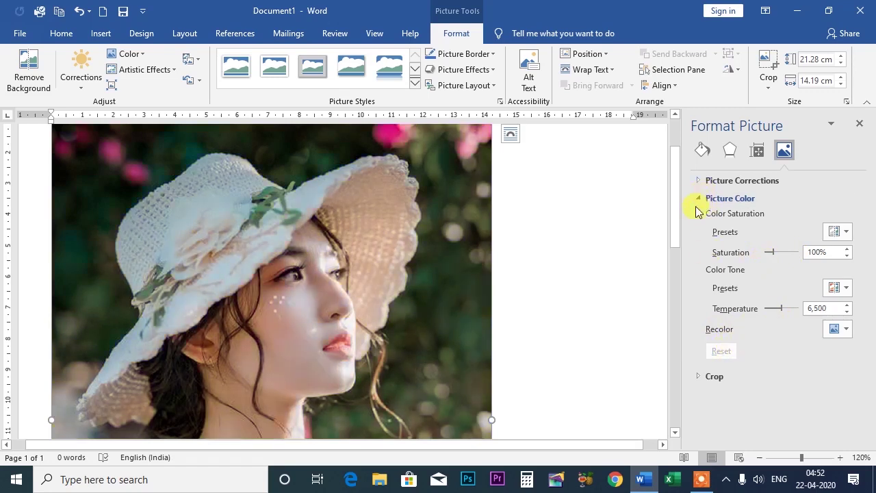
left_click(699, 200)
left_click(699, 180)
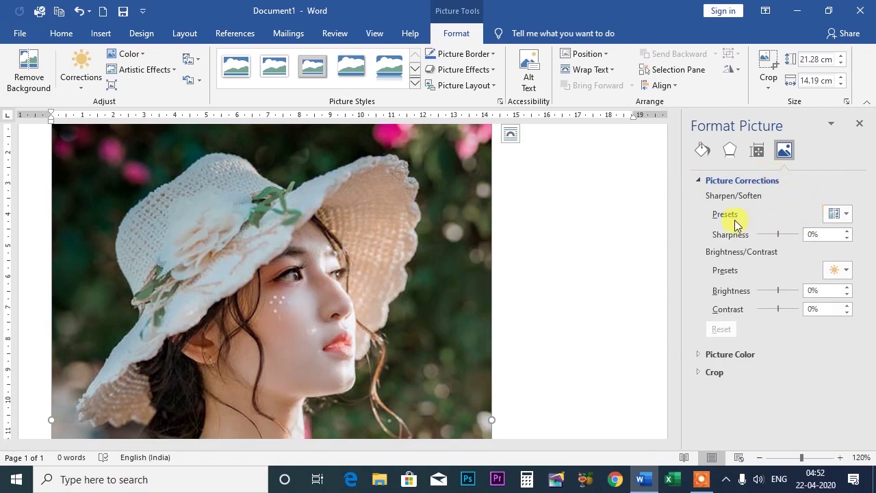
left_click(839, 213)
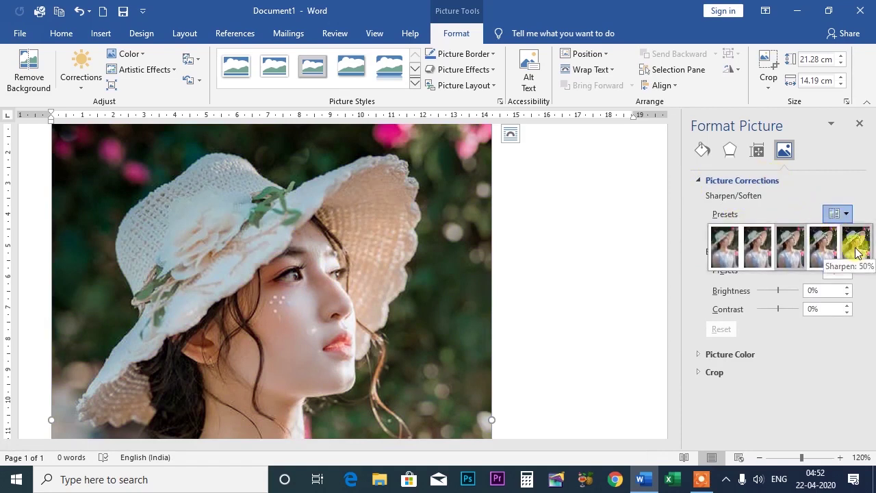
left_click(791, 383)
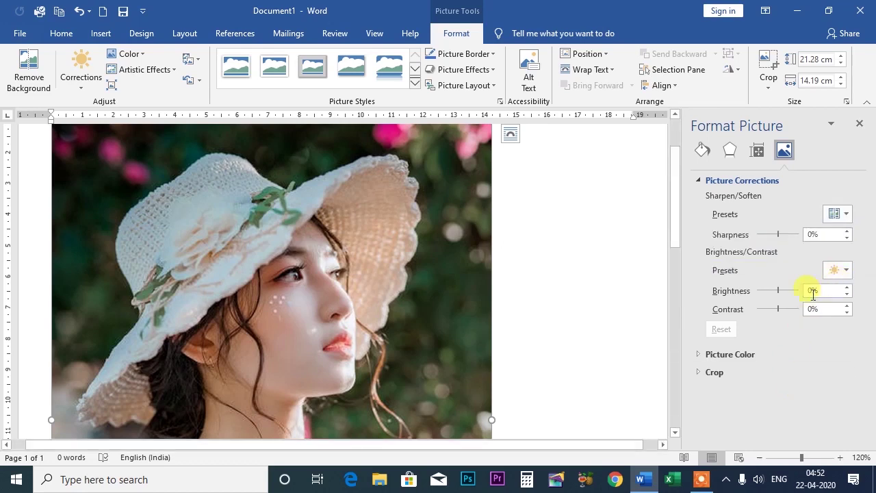
Show the Picture Color settings and recolour the portrait gold, then blue.
left_click(698, 180)
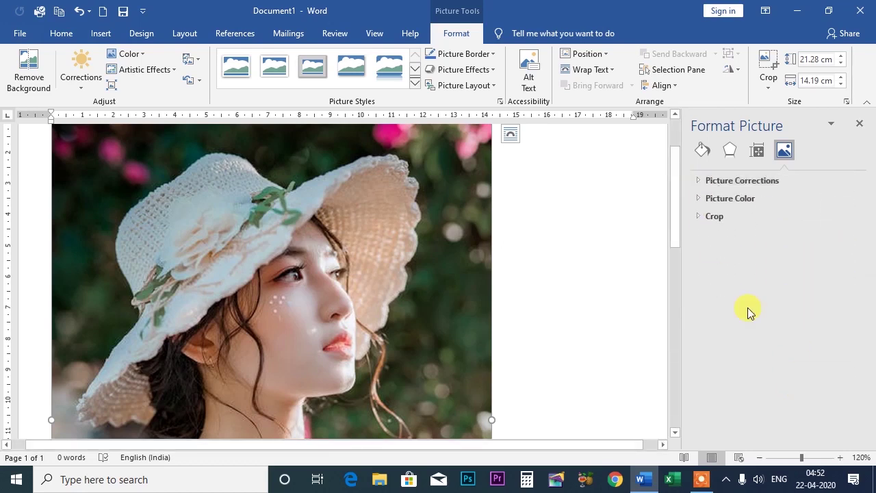
left_click(702, 200)
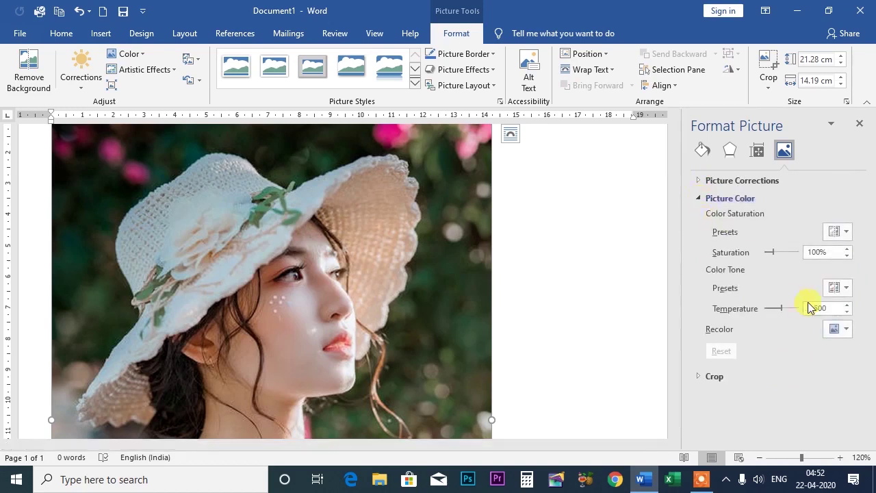
left_click(846, 330)
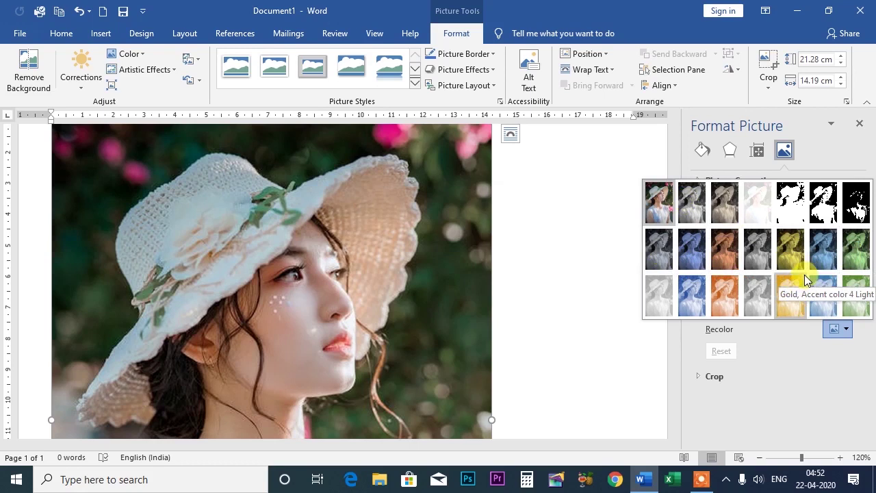
left_click(791, 296)
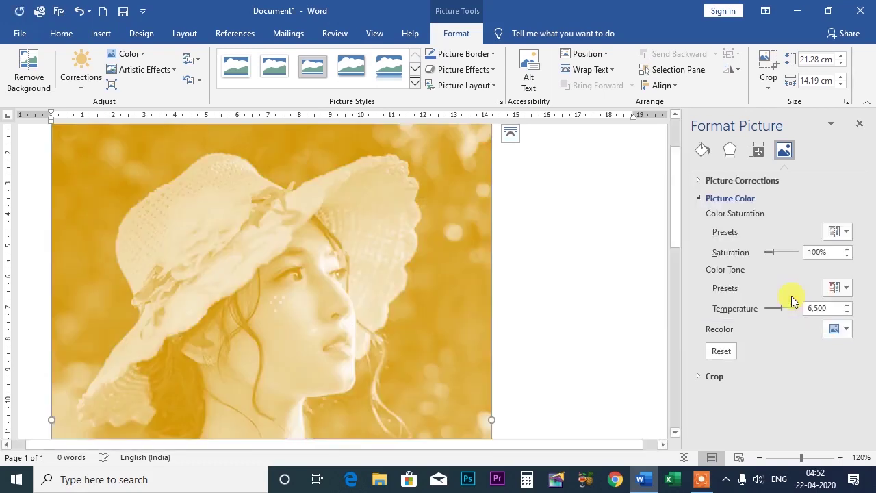
left_click(846, 330)
left_click(692, 296)
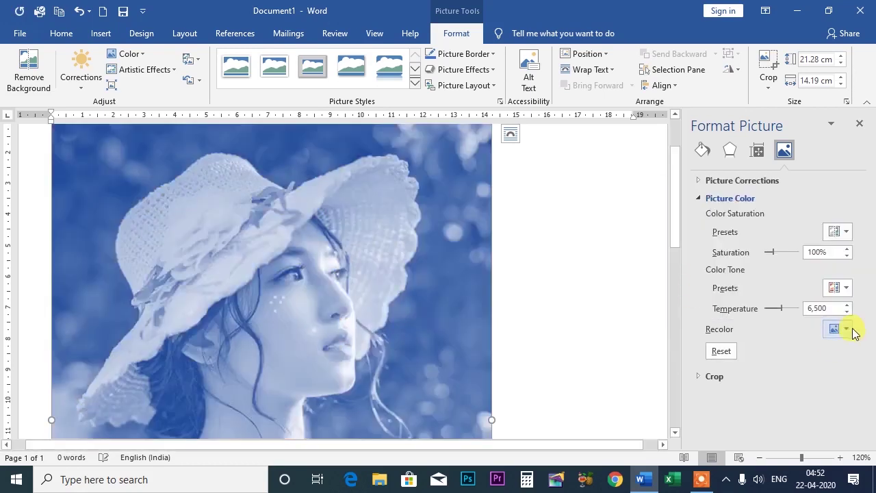
Try dark blue, dark greyscale and dark green recolours, then restore the original colours.
left_click(848, 329)
left_click(834, 251)
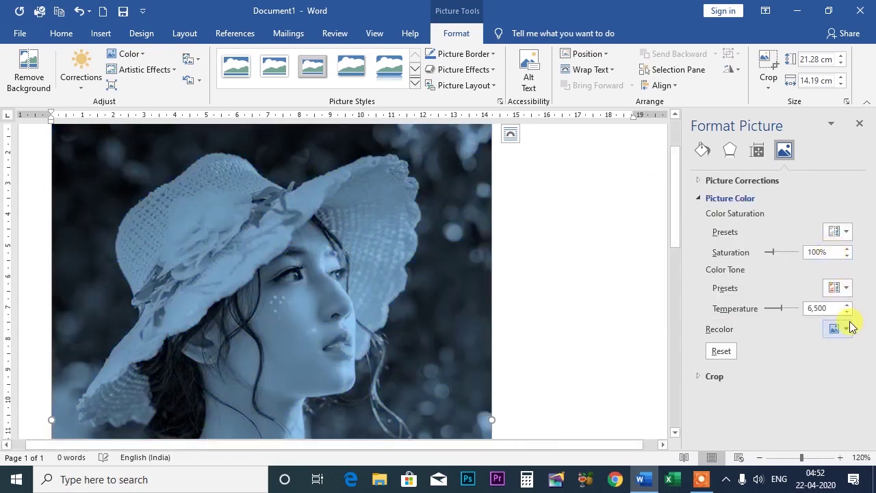
left_click(848, 329)
left_click(661, 252)
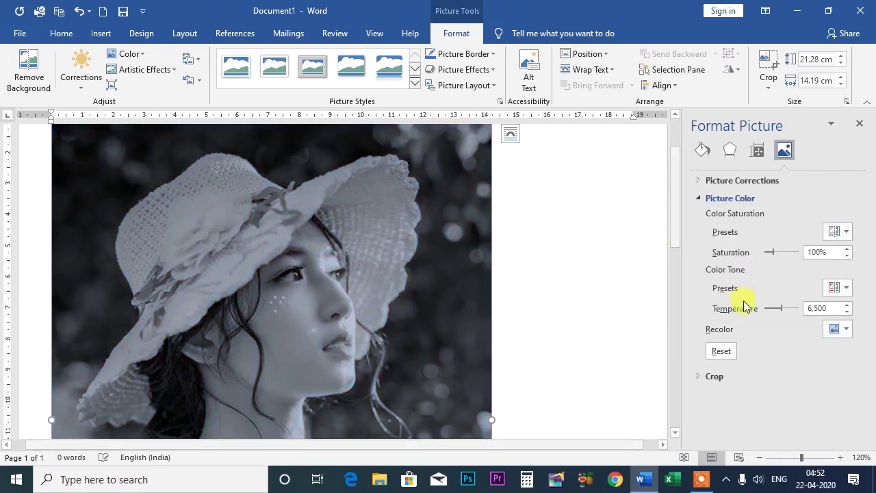
left_click(844, 332)
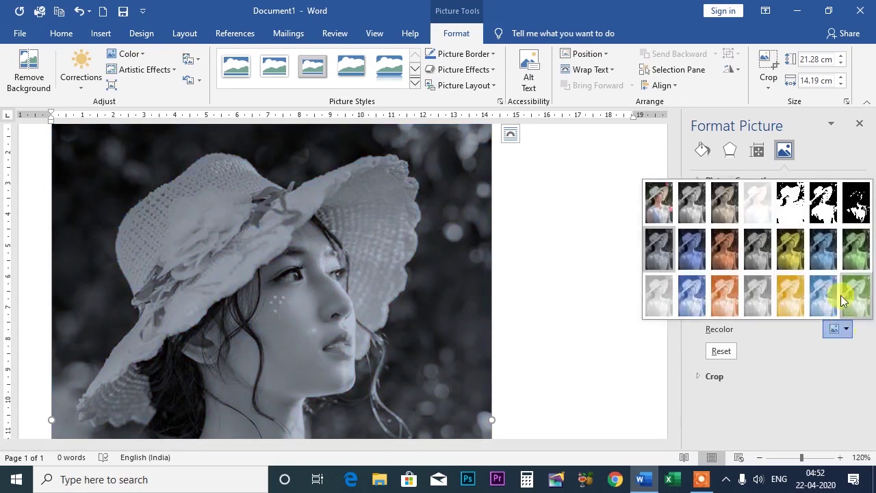
left_click(847, 255)
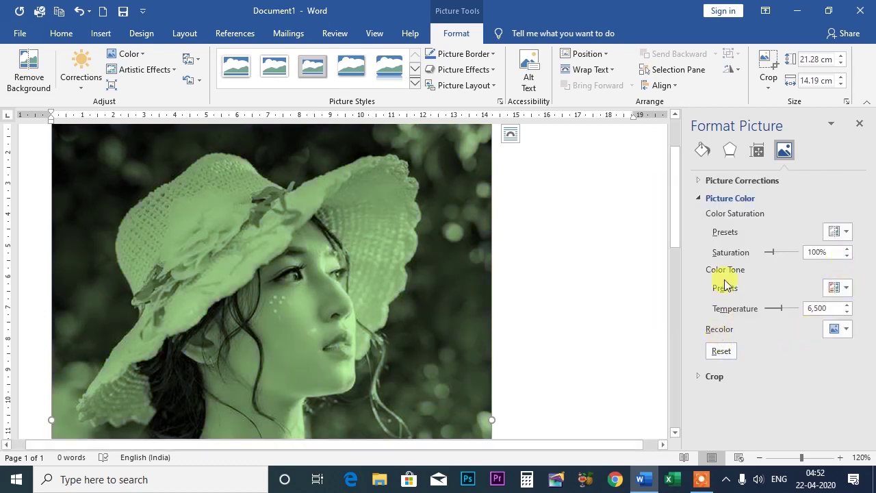
left_click(720, 351)
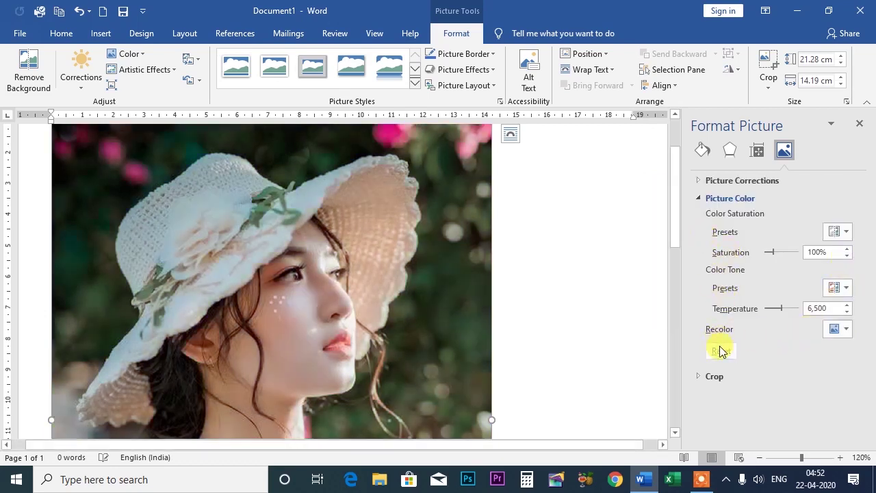
left_click(698, 198)
Set the picture width inside the crop frame to 15.2 cm.
left_click(699, 216)
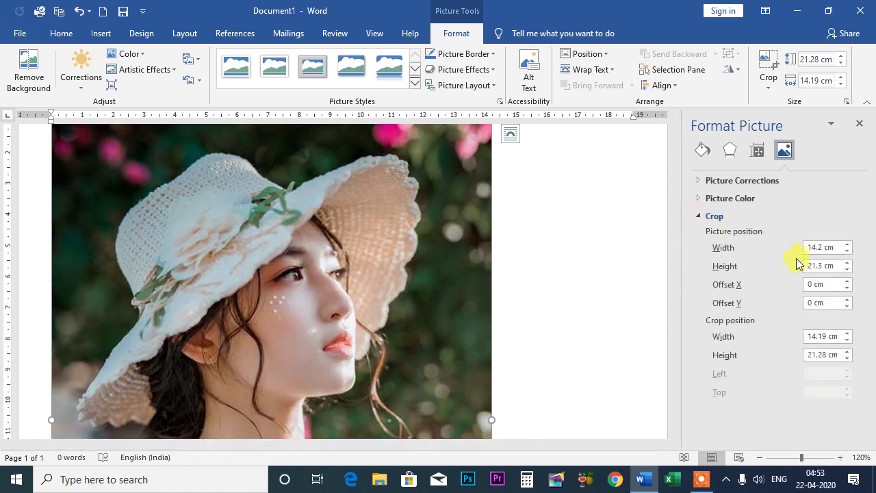
left_click(847, 244)
left_click(847, 244)
left_click(847, 244)
left_click(846, 245)
left_click(847, 244)
left_click(847, 244)
left_click(847, 250)
left_click(847, 250)
left_click(846, 250)
left_click(847, 250)
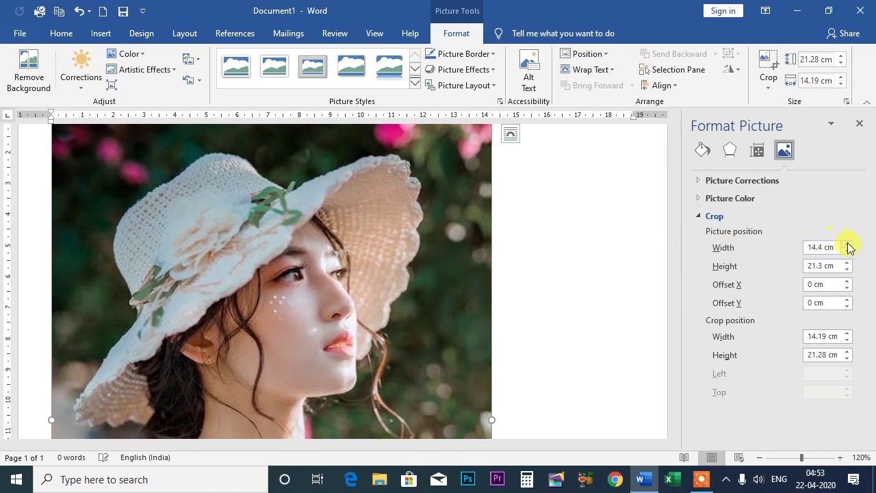
left_click(846, 244)
left_click(847, 244)
left_click(847, 245)
left_click(847, 244)
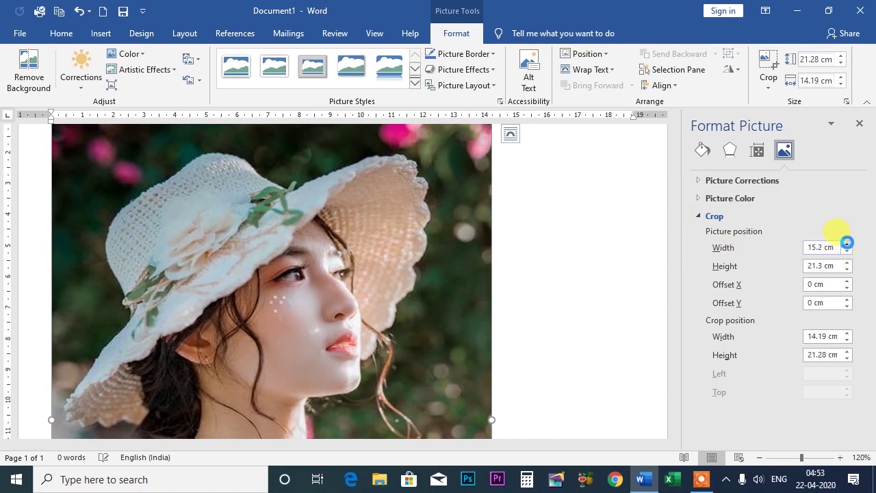
left_click(847, 245)
left_click(847, 245)
left_click(847, 245)
left_click(847, 244)
left_click(847, 244)
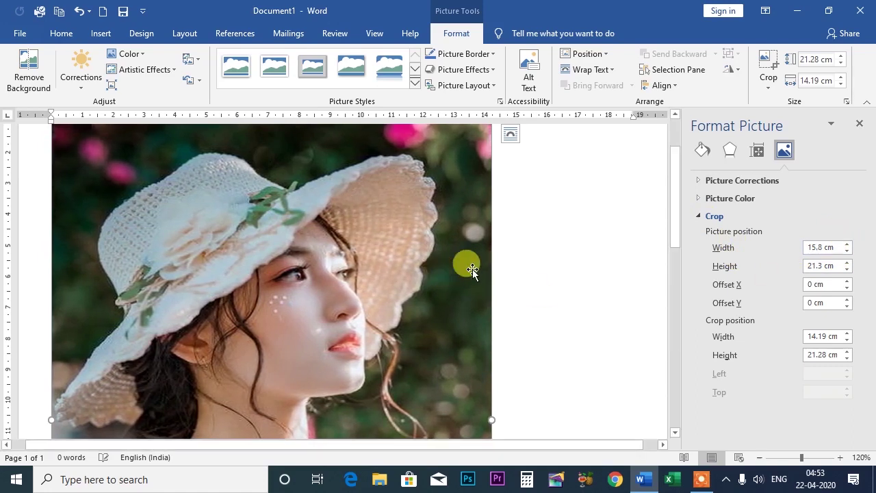
left_click(848, 251)
left_click(847, 251)
left_click(848, 251)
left_click(847, 252)
left_click(847, 251)
left_click(848, 252)
Set the picture height inside the crop frame to 21.4 cm.
left_click(847, 263)
left_click(847, 263)
left_click(848, 263)
left_click(848, 263)
left_click(847, 263)
left_click(848, 263)
left_click(846, 269)
left_click(847, 270)
left_click(847, 270)
left_click(847, 270)
left_click(847, 270)
Shift the picture 2 cm to the right within the crop frame.
left_click(847, 281)
left_click(847, 281)
left_click(847, 281)
left_click(847, 281)
left_click(846, 280)
left_click(847, 281)
left_click(847, 281)
left_click(847, 281)
left_click(847, 281)
left_click(847, 281)
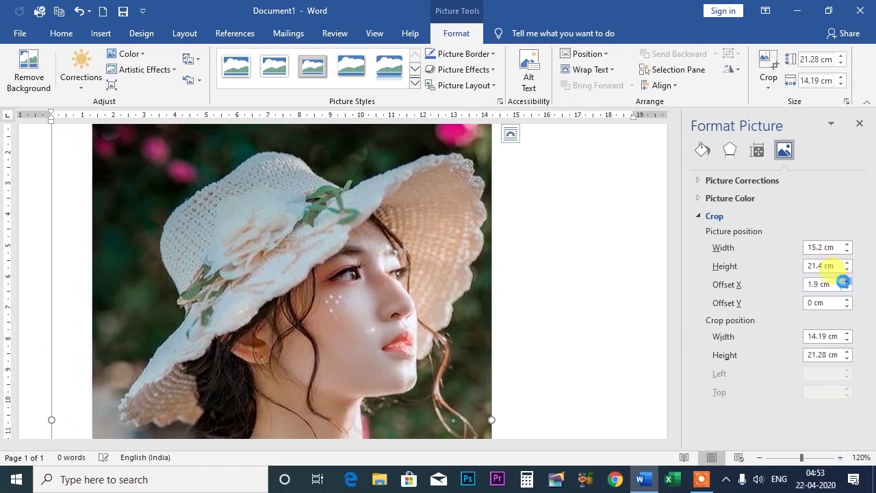
left_click(847, 280)
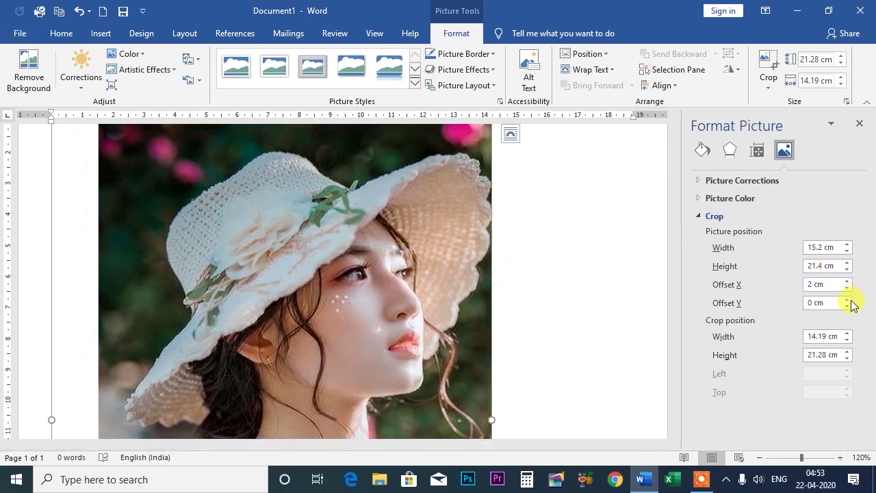
left_click(847, 300)
left_click(848, 305)
left_click(848, 305)
Shift the picture down inside the crop and adjust the crop frame width to 14.8 cm.
left_click(847, 304)
left_click_drag(848, 299, 848, 306)
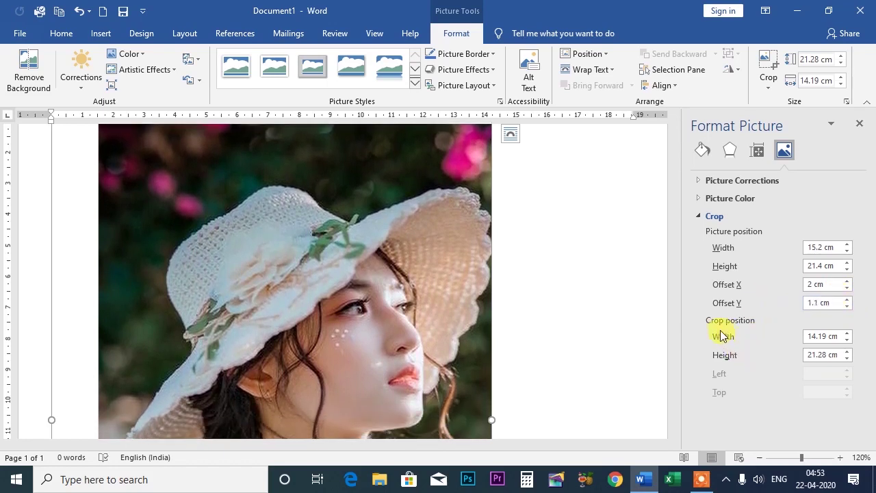
left_click_drag(848, 335, 849, 345)
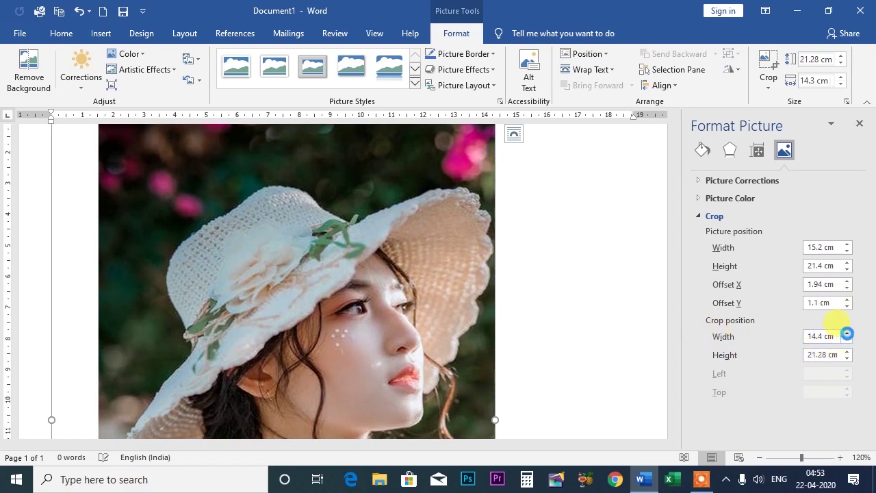
left_click(847, 340)
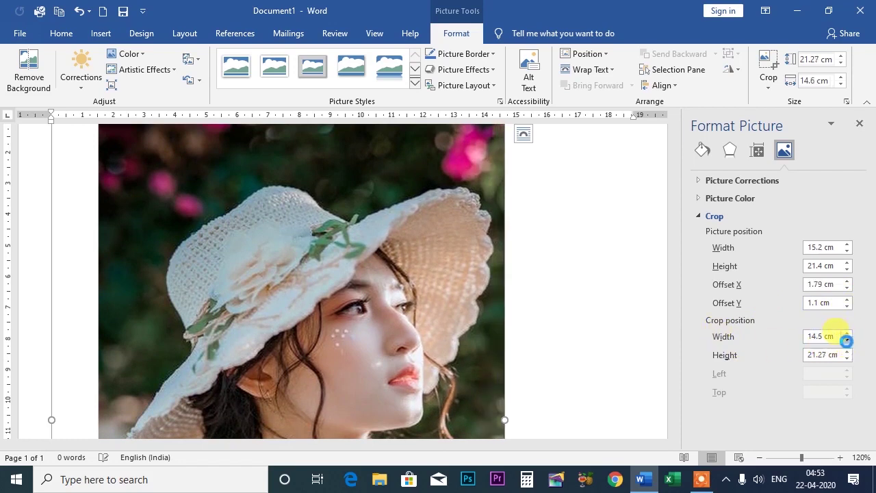
left_click(847, 351)
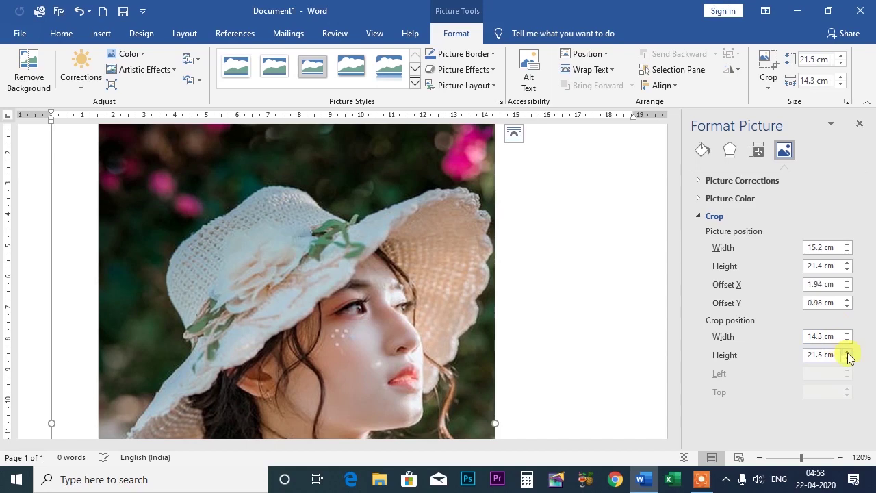
left_click(847, 358)
left_click(848, 358)
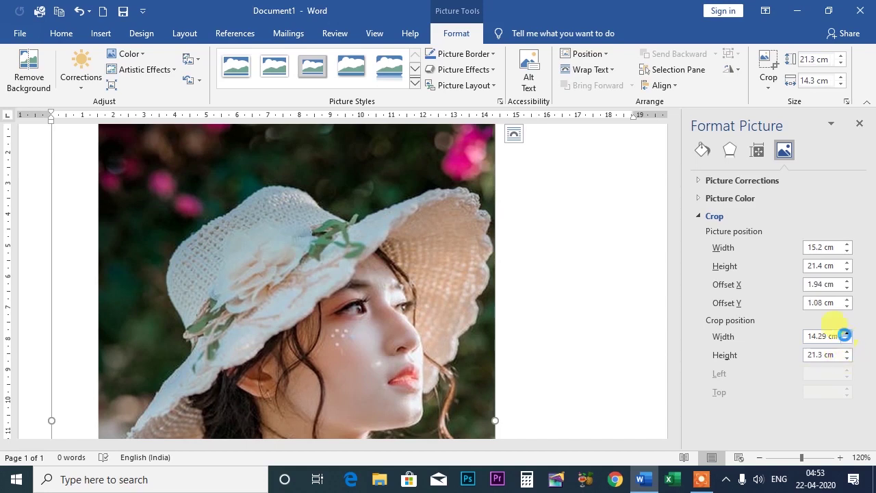
left_click(846, 334)
left_click(847, 334)
left_click(847, 333)
left_click(847, 334)
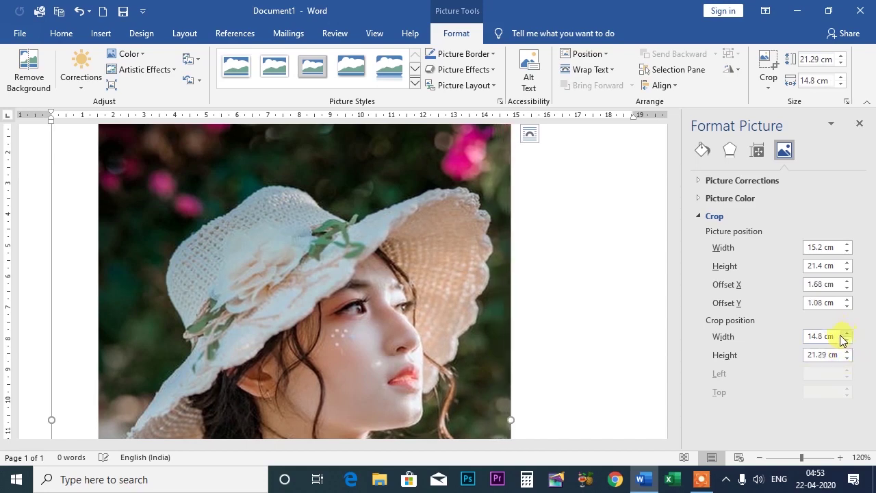
Reduce the picture height inside the crop to 20.3 cm.
left_click(848, 263)
left_click(848, 263)
left_click(846, 270)
left_click(846, 270)
left_click(846, 270)
left_click(847, 271)
left_click(846, 271)
left_click(846, 270)
left_click(846, 271)
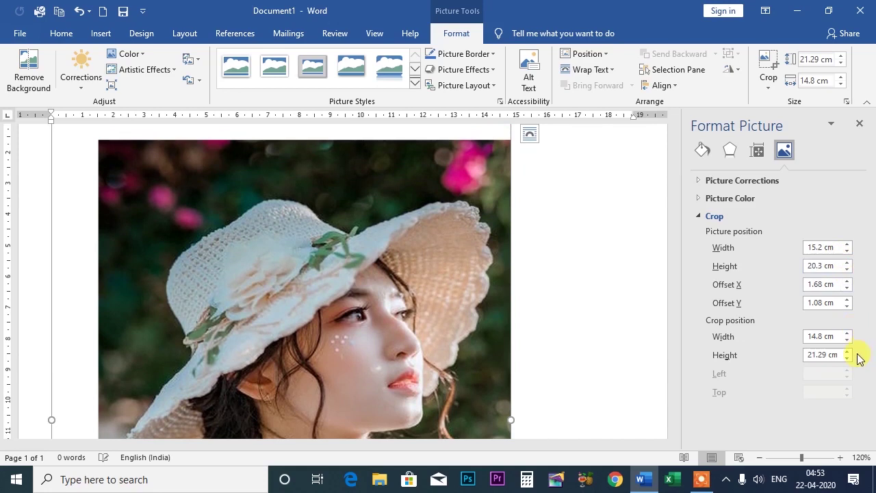
Make the crop frame about 21.8 cm tall and slightly wider, then collapse Crop.
left_click(848, 353)
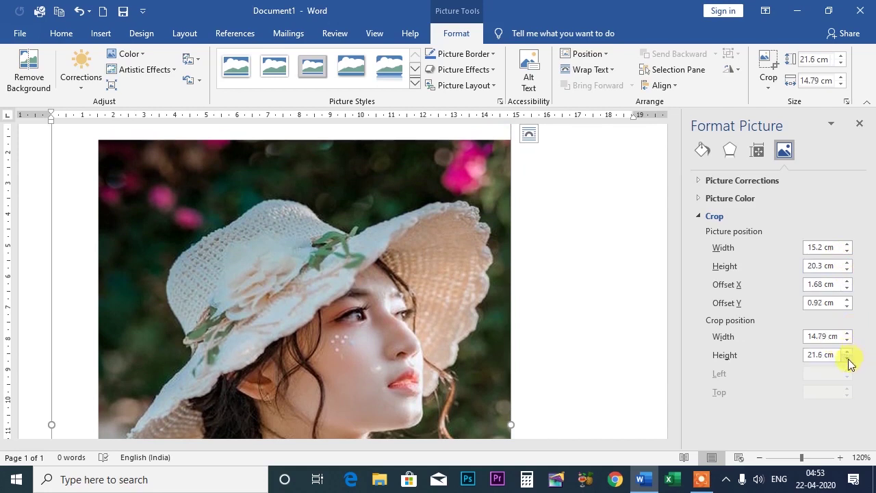
left_click(848, 351)
left_click(847, 351)
left_click(847, 351)
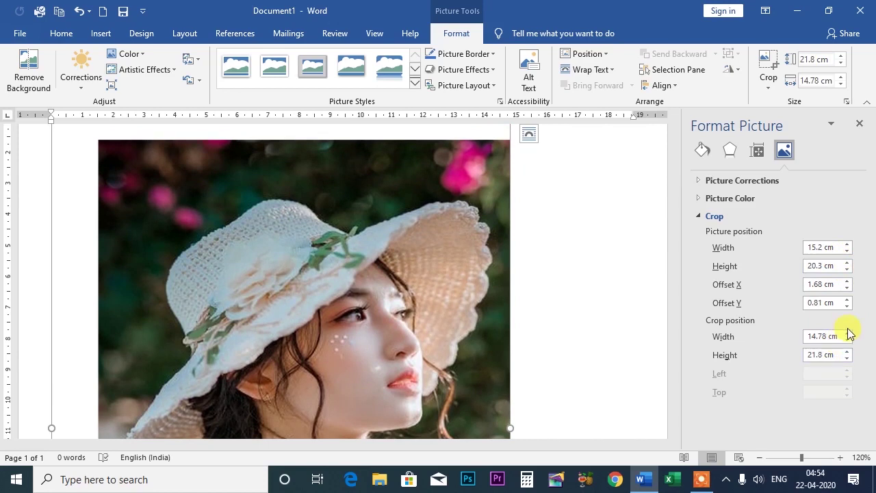
left_click(847, 333)
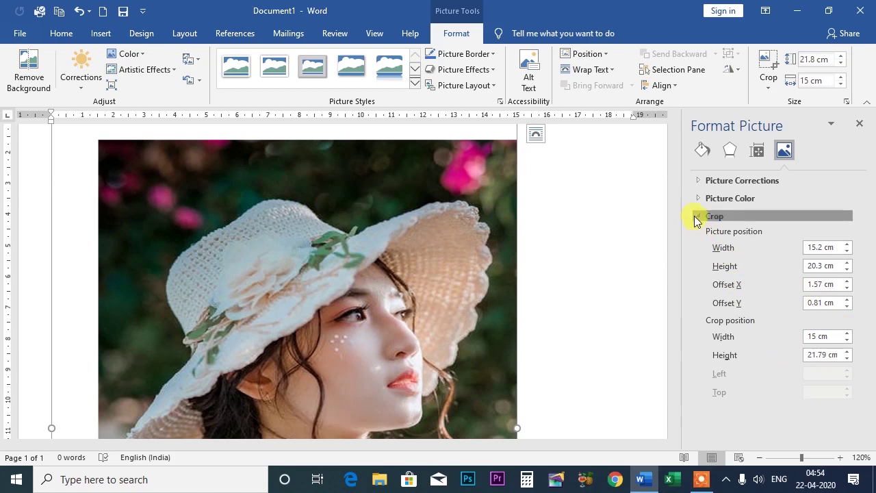
left_click(697, 216)
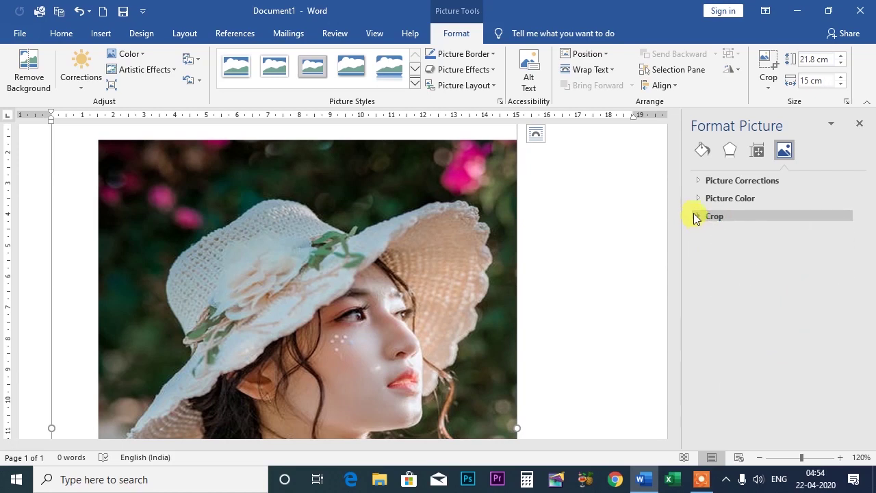
Apply a Perspective shadow preset to the photo from the Effects settings.
left_click(757, 156)
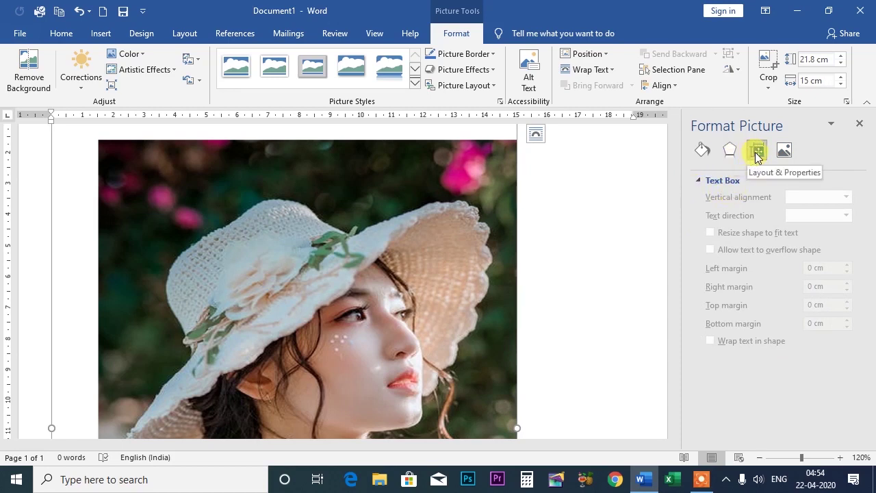
left_click(731, 150)
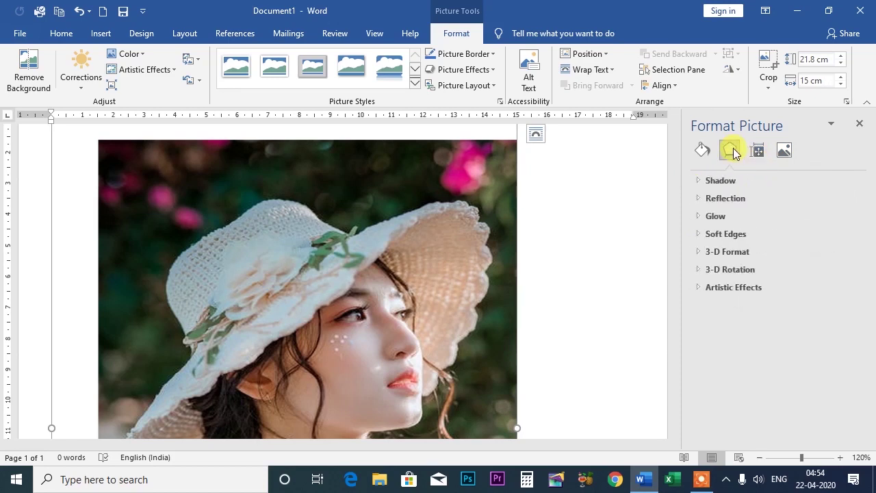
left_click(700, 181)
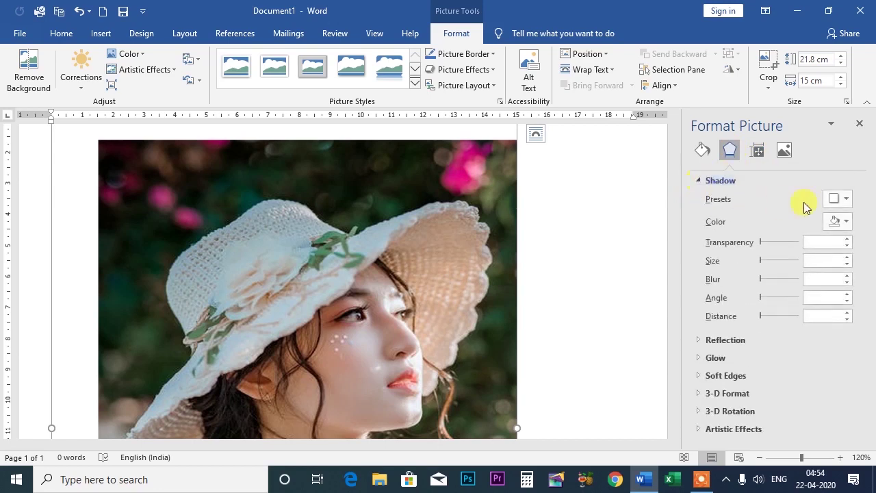
left_click(847, 199)
scroll(794, 342, "down", 3)
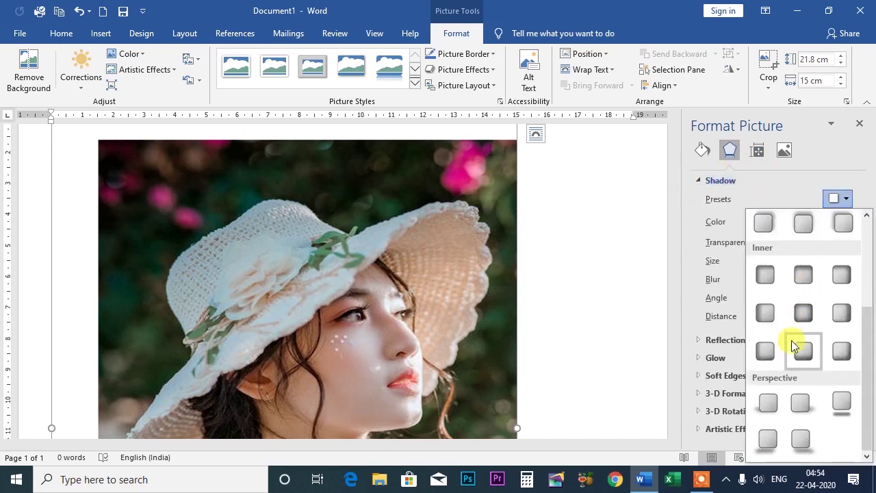
left_click(799, 443)
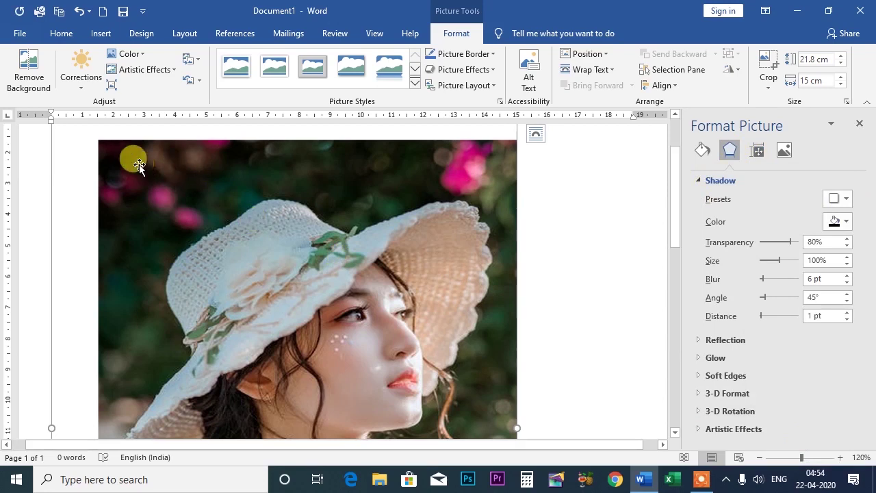
scroll(131, 157, "up", 3)
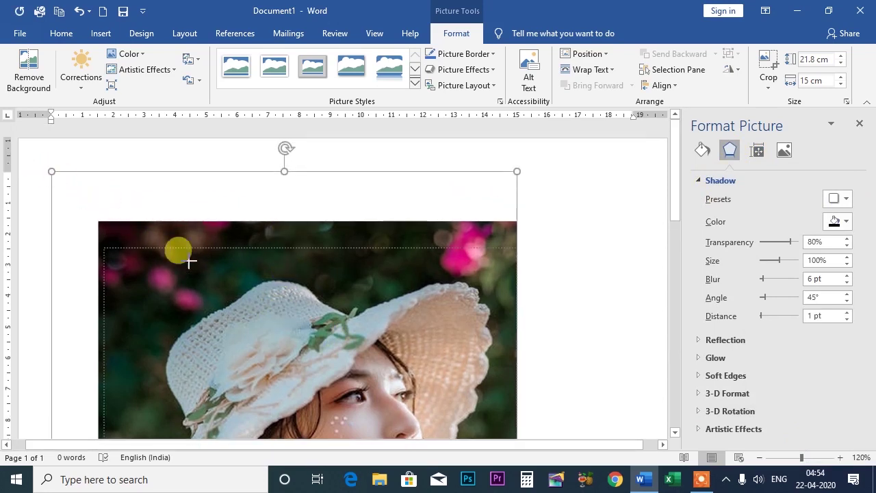
Shrink the photo from its top-left corner and deselect it to view the shadow.
left_click_drag(52, 171, 186, 254)
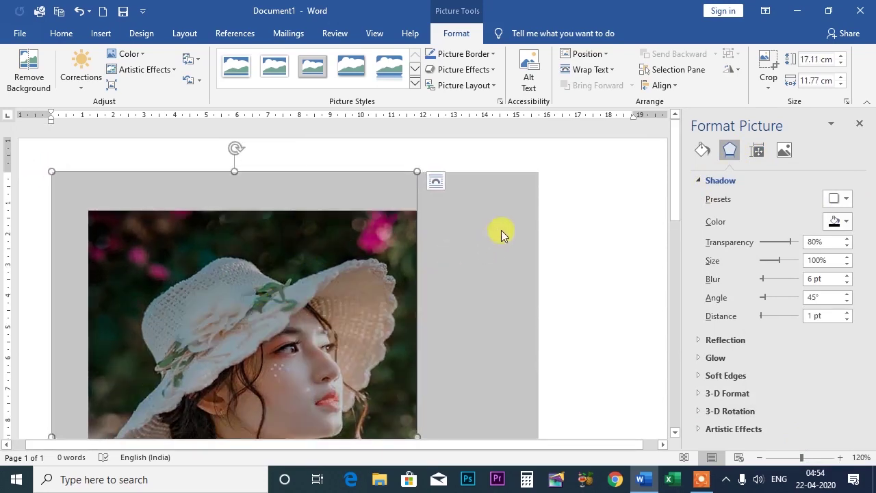
left_click(587, 221)
scroll(309, 258, "up", 3)
Apply a lower-left perspective shadow preset to the hat photo.
scroll(324, 265, "down", 1)
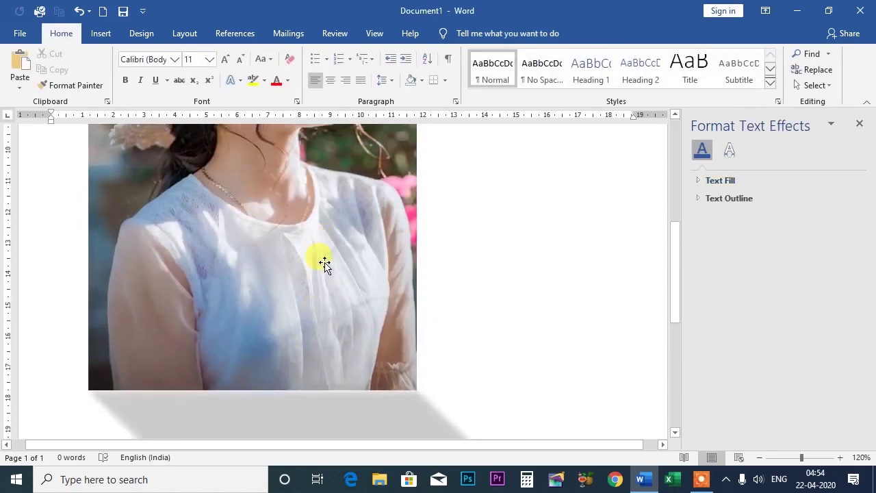
scroll(325, 265, "down", 3)
left_click(292, 244)
scroll(465, 259, "down", 1)
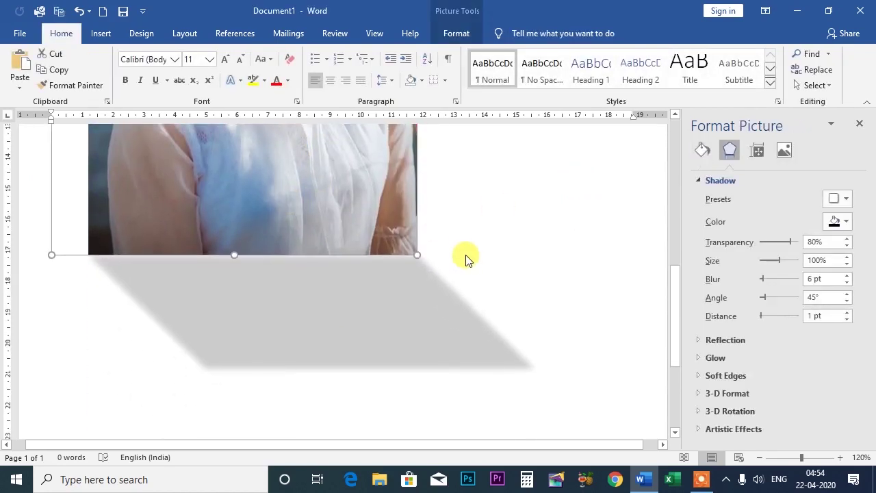
left_click(848, 199)
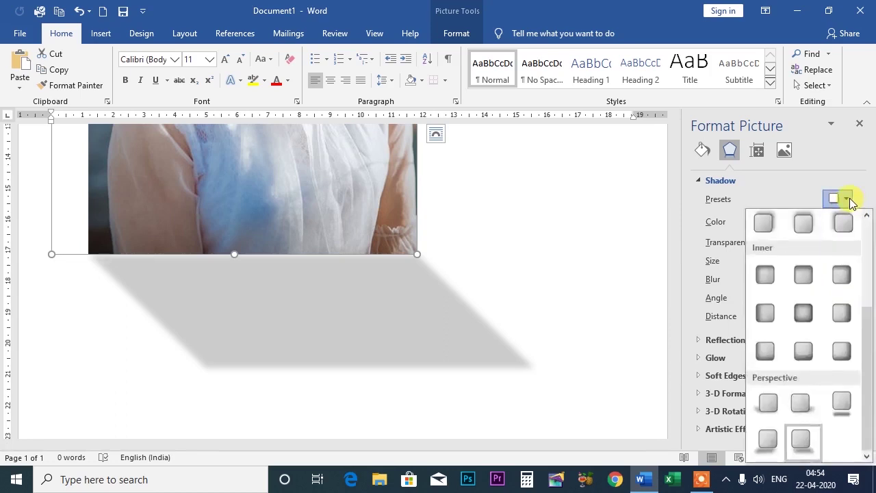
left_click(768, 439)
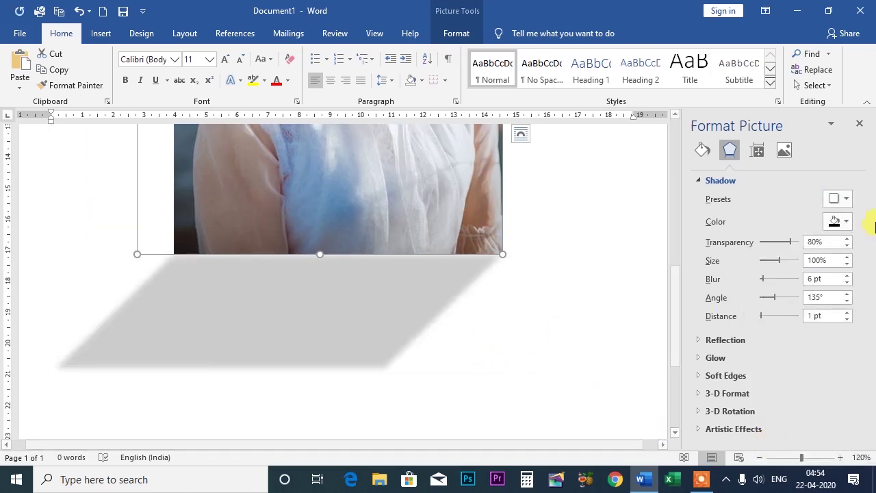
Close the shadow presets and resize the hat photo slightly.
left_click(846, 199)
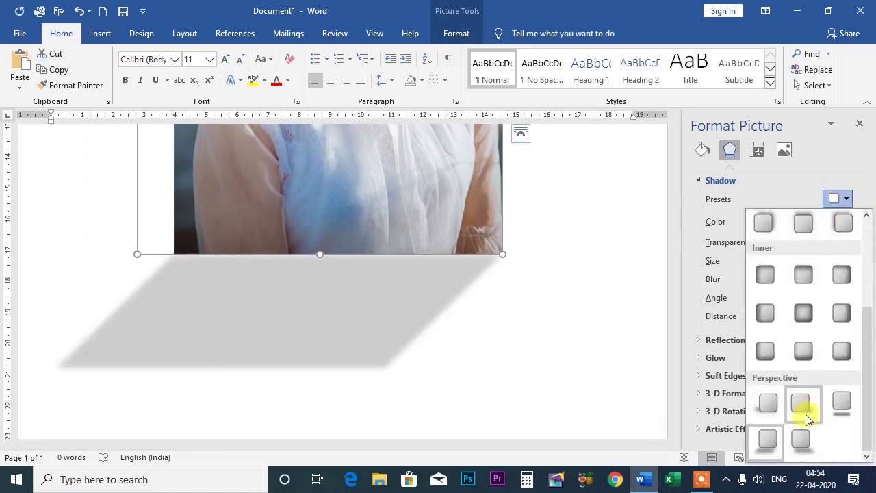
scroll(493, 319, "up", 5)
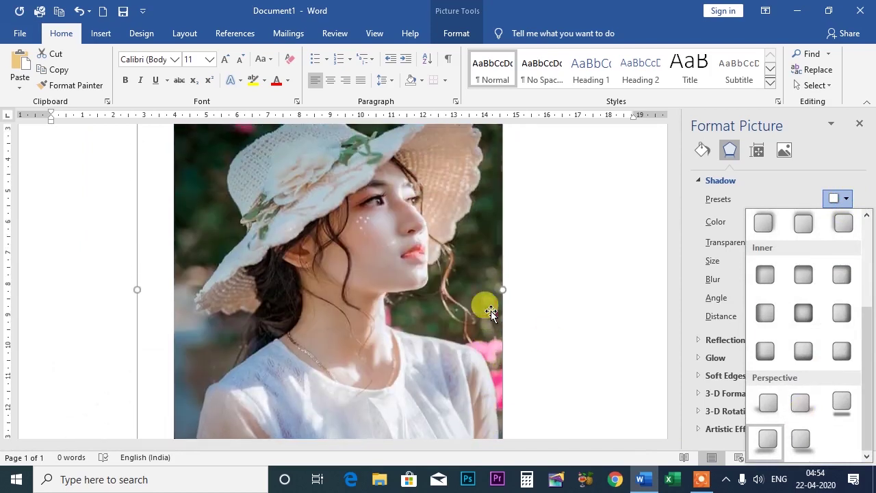
scroll(206, 192, "up", 3)
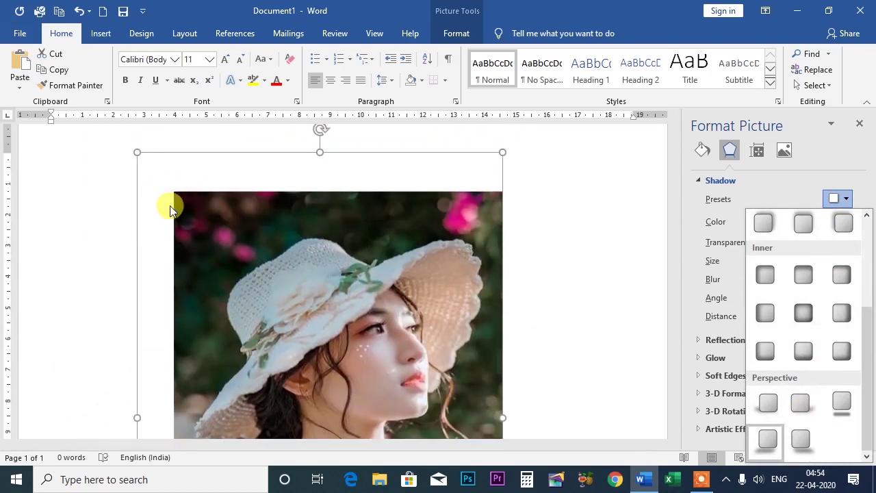
left_click(174, 203)
left_click_drag(177, 177, 154, 181)
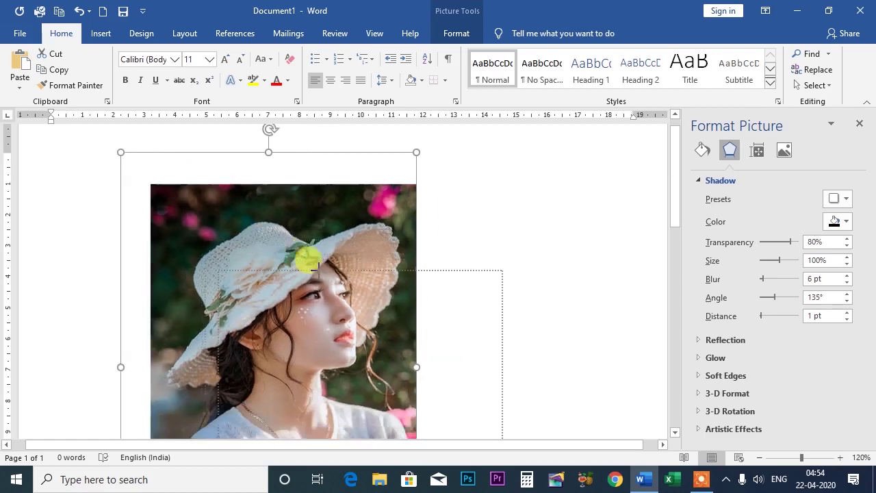
Delete the shadowed hat photo and bring up the Insert ribbon.
scroll(330, 303, "down", 3)
scroll(333, 306, "down", 3)
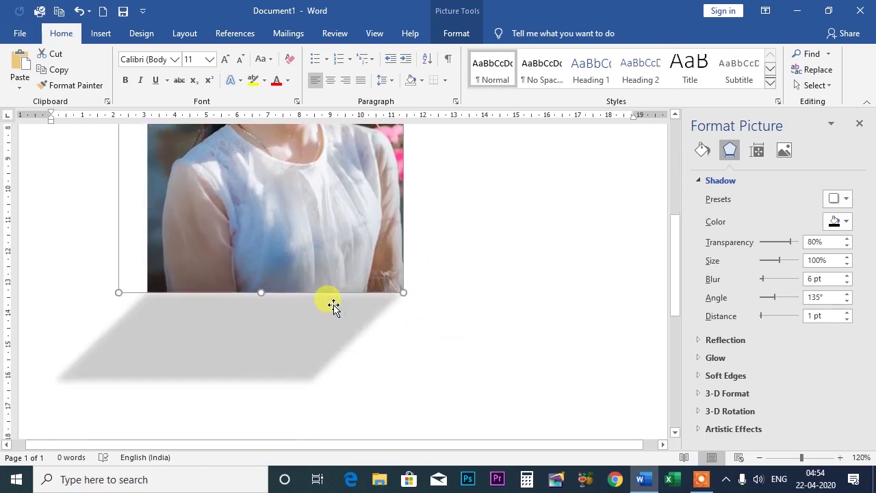
scroll(334, 305, "up", 4)
scroll(322, 270, "up", 2)
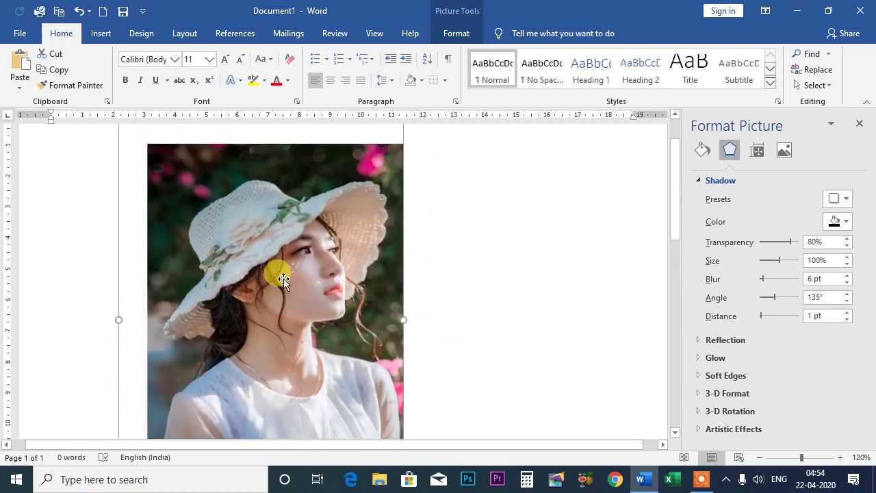
key("Delete")
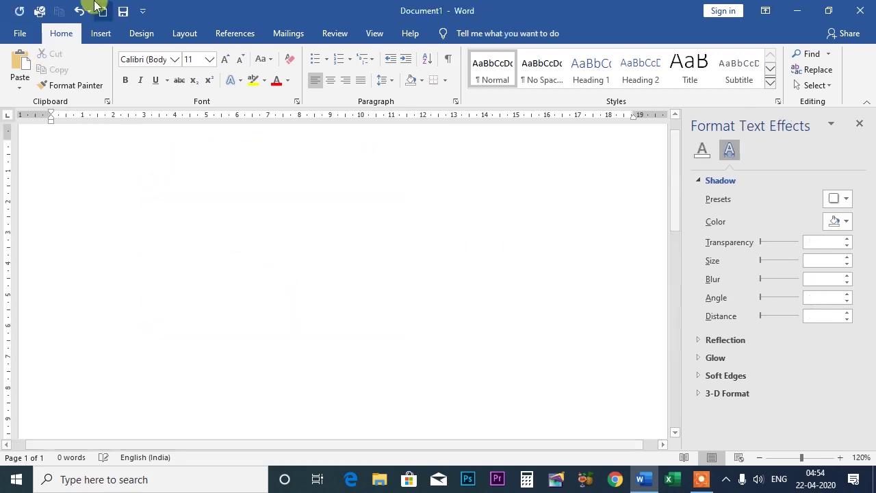
left_click(99, 31)
Insert the picture pexels-photo-1391498 from this device.
left_click(138, 68)
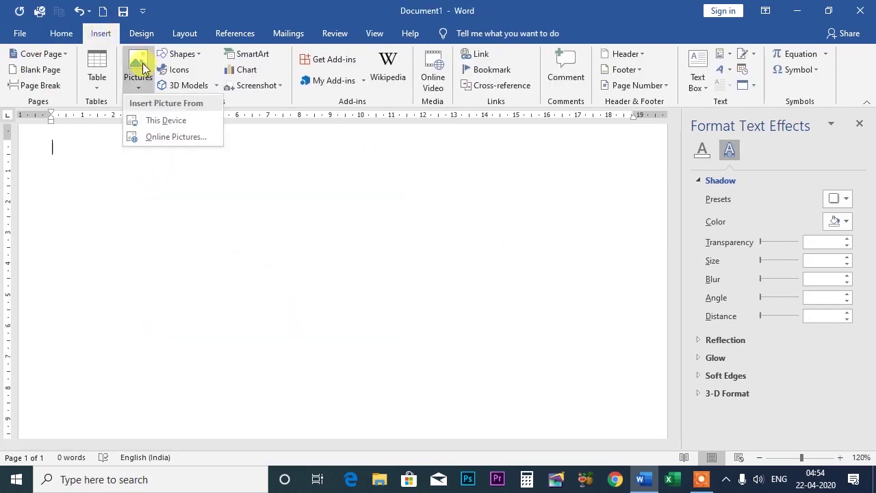
left_click(158, 117)
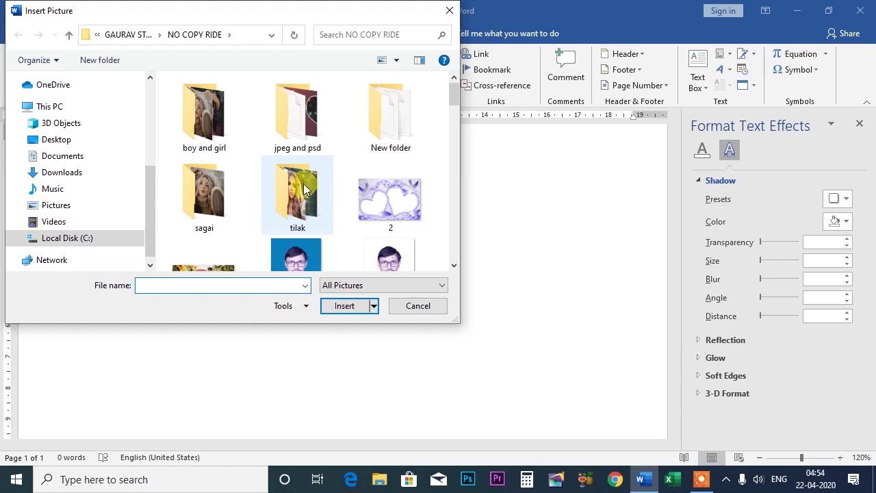
left_click_drag(453, 98, 451, 164)
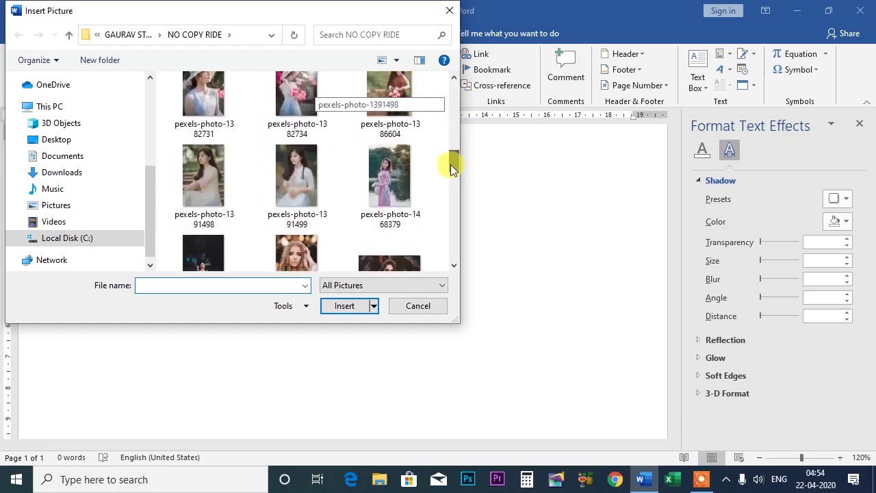
left_click(232, 179)
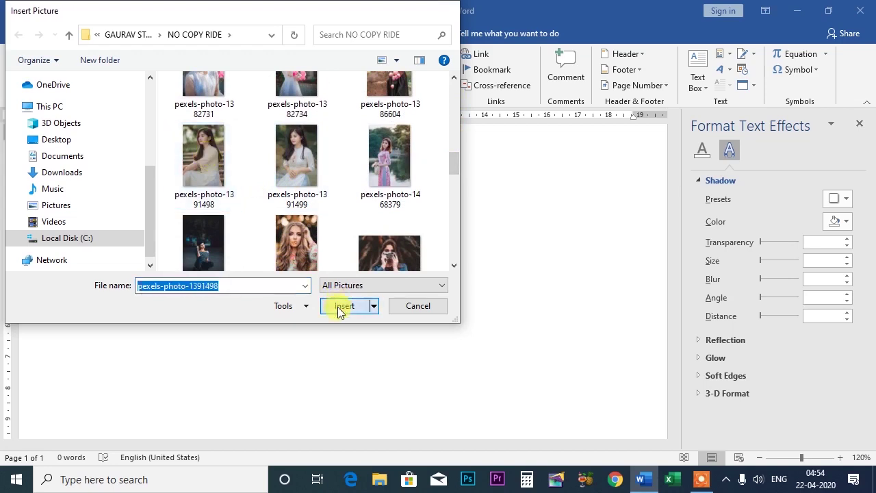
left_click(340, 307)
Shrink the seated-woman photo to 8.28 × 5.52 cm by dragging its corners.
mouse_move(51, 140)
left_mouse_down()
mouse_move(280, 308)
mouse_move(372, 356)
left_mouse_up()
scroll(309, 362, "down", 3)
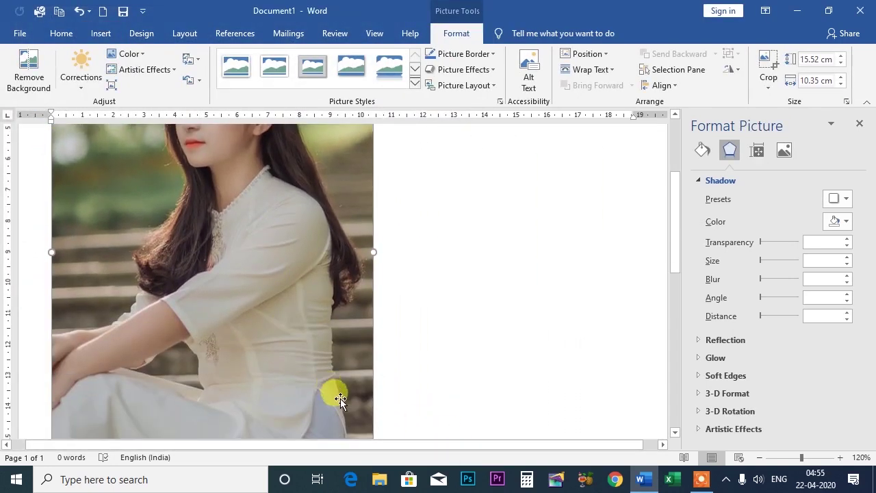
scroll(341, 398, "down", 2)
left_click_drag(368, 410, 223, 191)
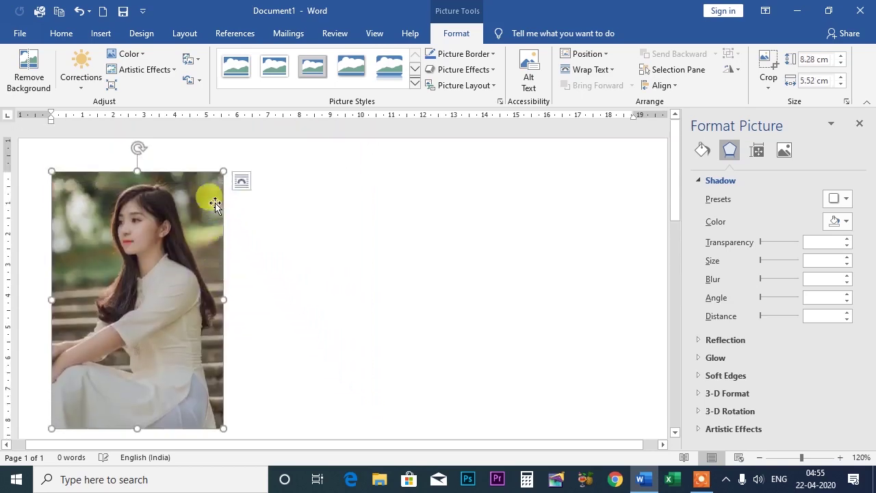
Set text wrapping so the photo floats freely and move it toward the page centre.
left_click(584, 71)
left_click(596, 117)
left_click_drag(151, 270, 308, 252)
scroll(377, 287, "down", 1)
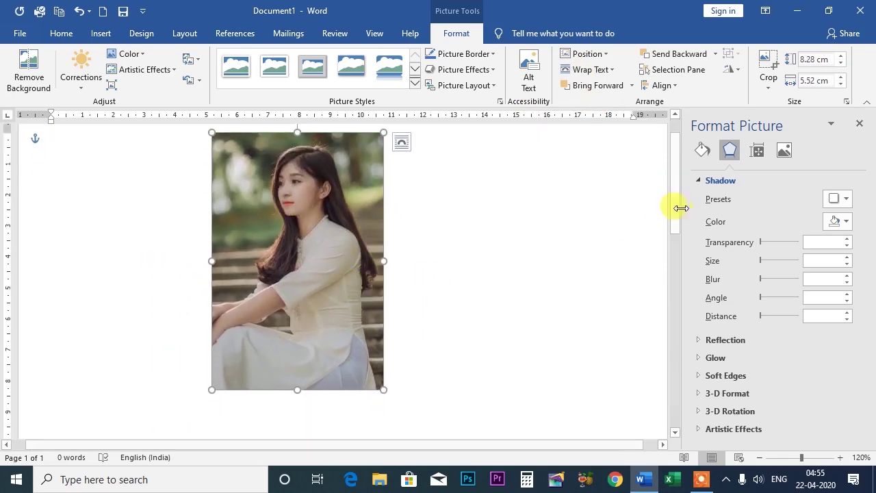
left_click(710, 180)
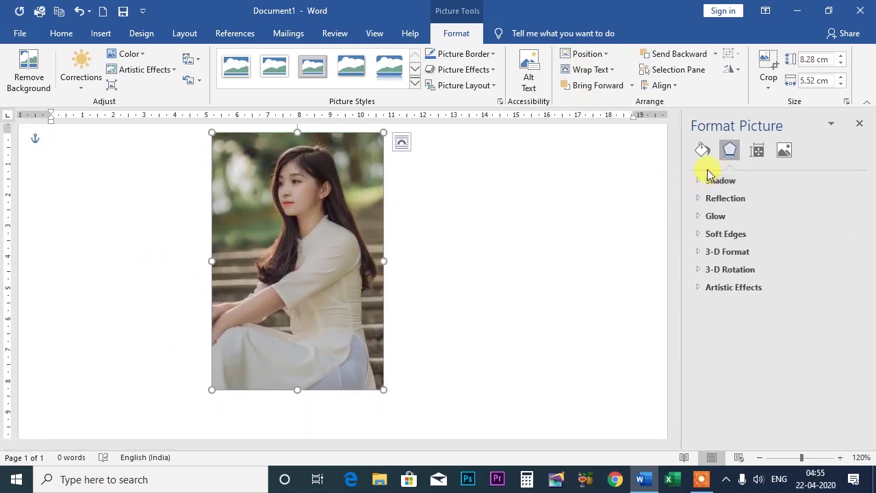
Try several shadow presets, settling on the Lower Left perspective shadow.
left_click(699, 182)
left_click(836, 200)
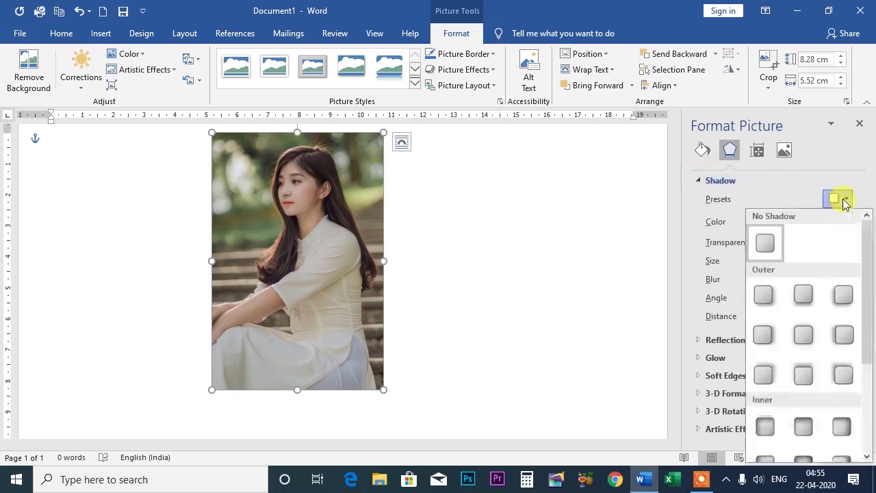
scroll(835, 368, "down", 3)
left_click(801, 439)
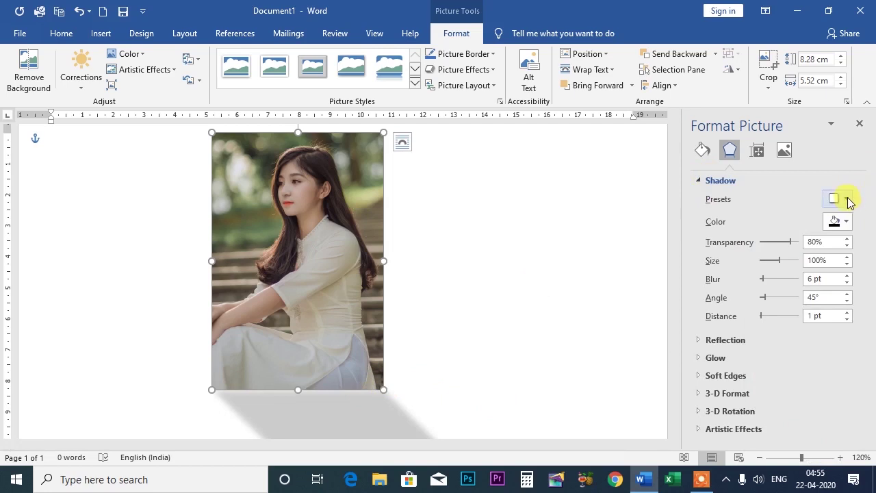
left_click(846, 199)
left_click(844, 402)
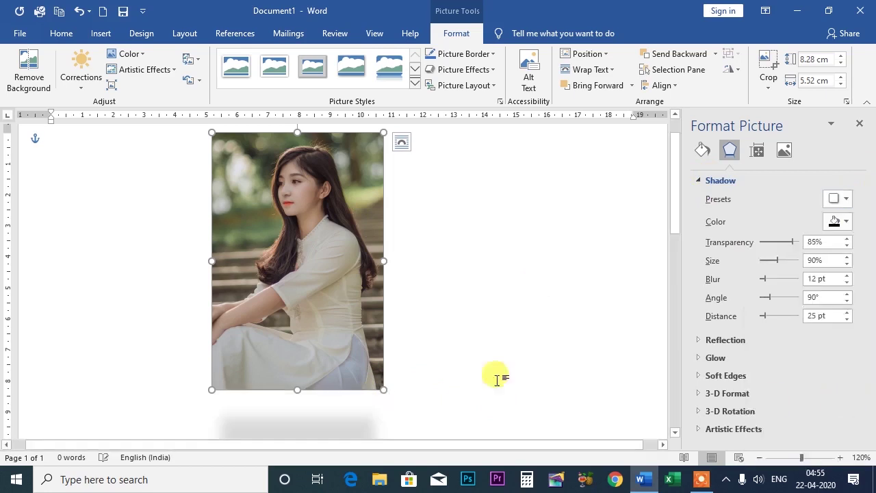
left_click(846, 200)
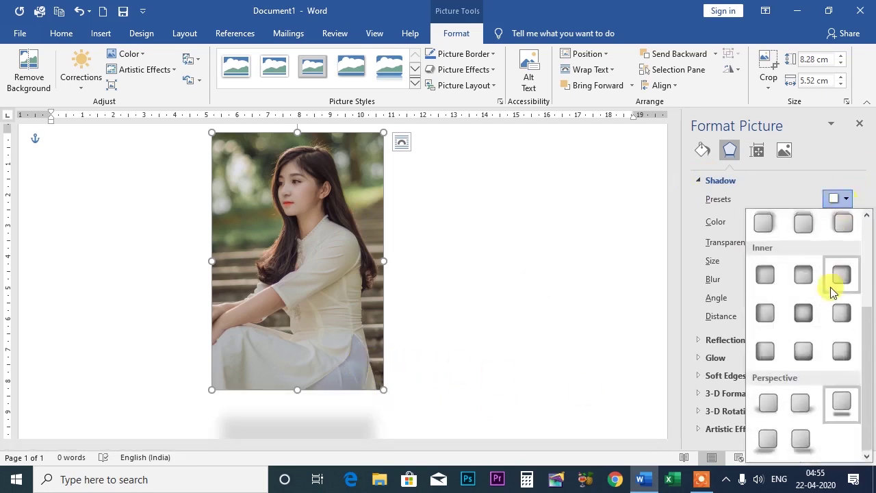
left_click(770, 442)
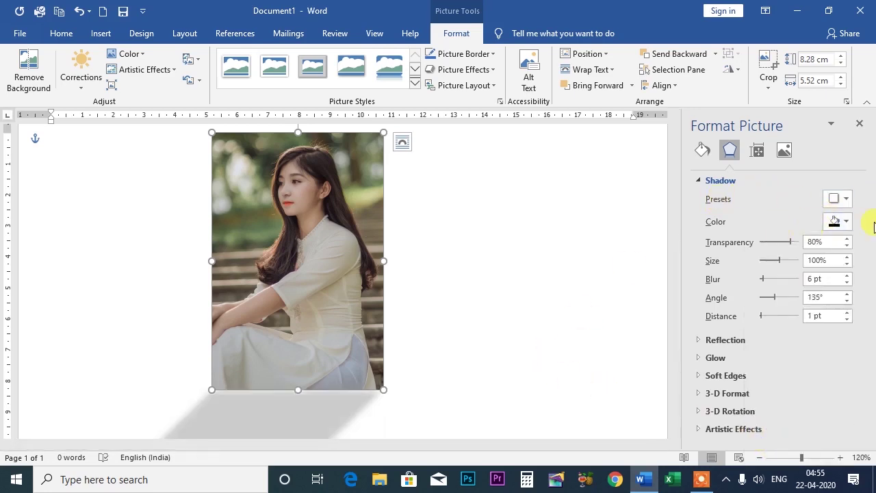
Make the shadow red with 46% transparency, 105% size, 13 pt blur, 170° angle, 25 pt distance.
left_click(837, 222)
left_click(762, 329)
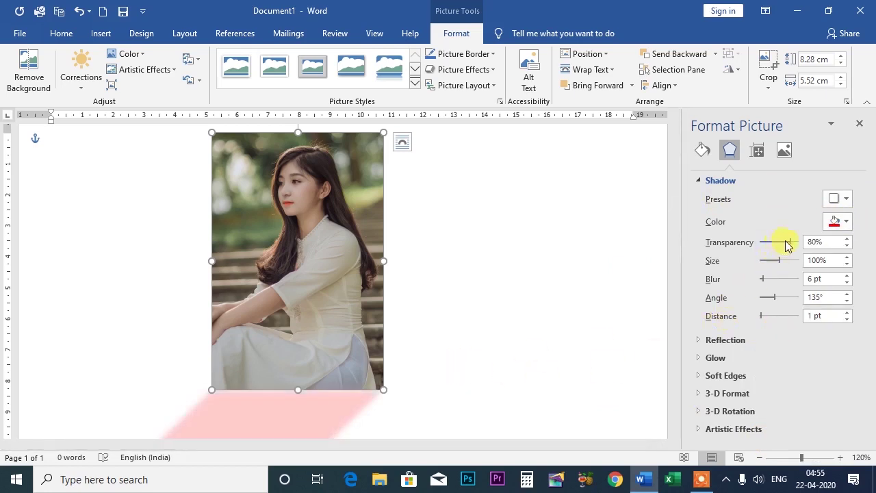
left_click_drag(790, 245, 778, 249)
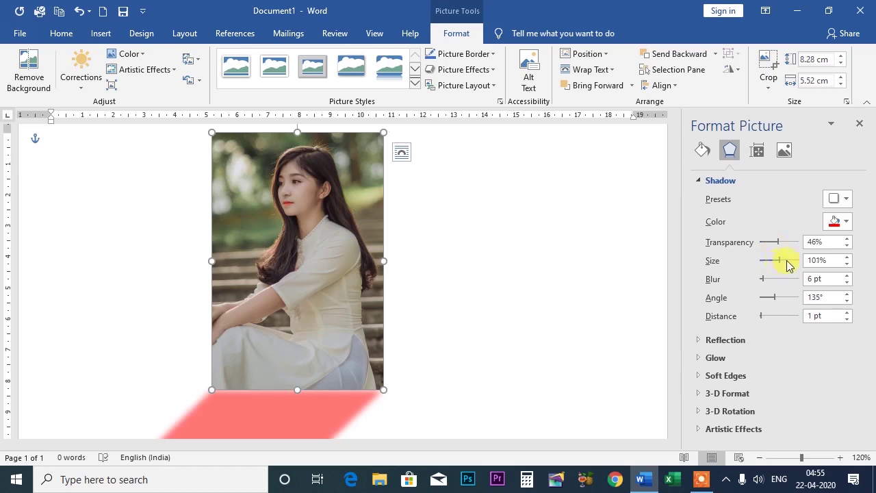
left_click_drag(787, 261, 782, 261)
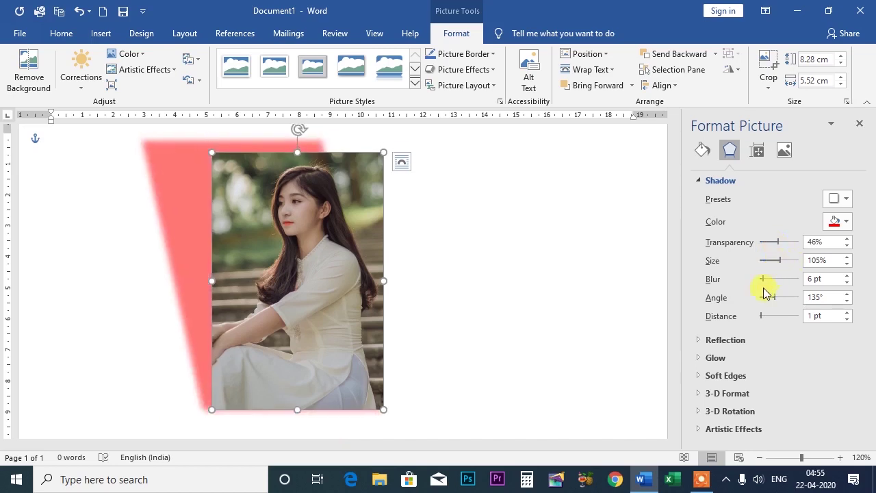
left_click_drag(768, 281, 764, 281)
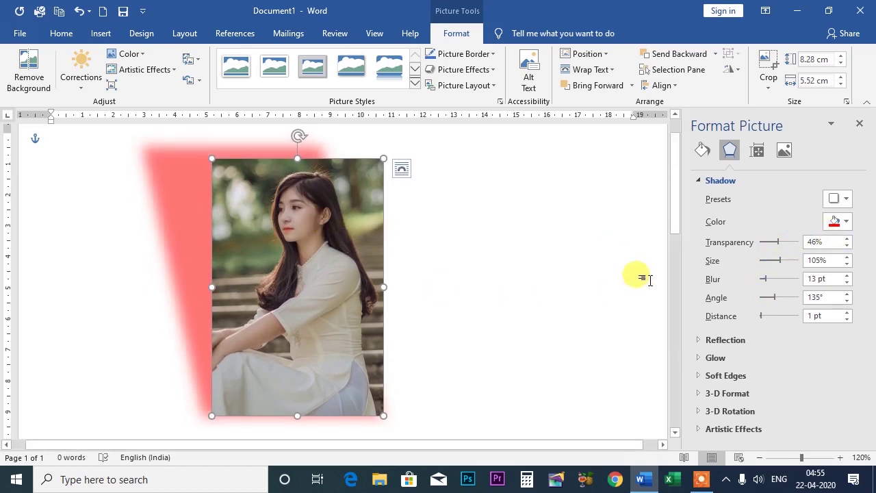
mouse_move(774, 297)
left_mouse_down()
mouse_move(765, 298)
mouse_move(779, 300)
mouse_move(767, 322)
left_mouse_up()
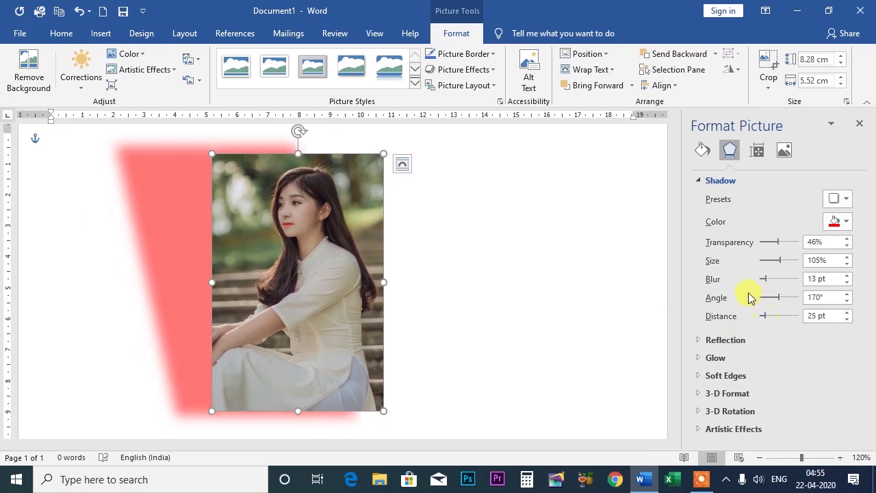
left_click(846, 198)
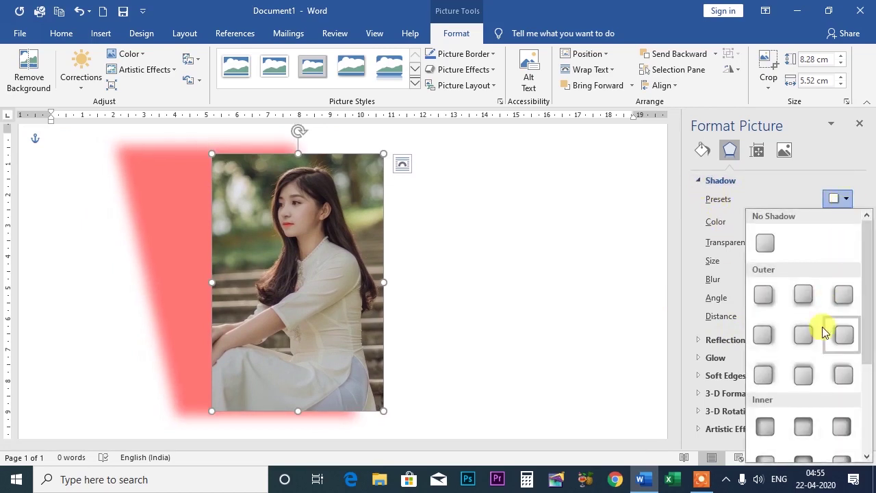
Replace the red shadow with an inner shadow preset.
left_click(867, 349)
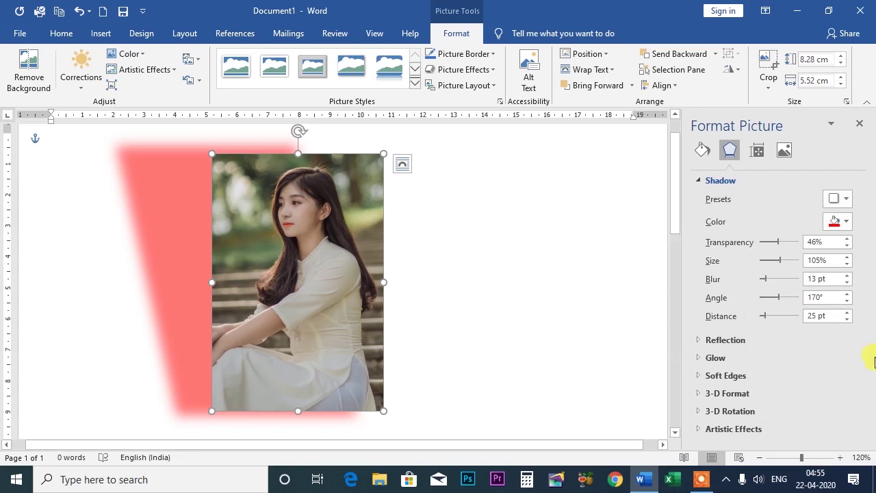
left_click(847, 199)
left_click_drag(867, 278, 872, 380)
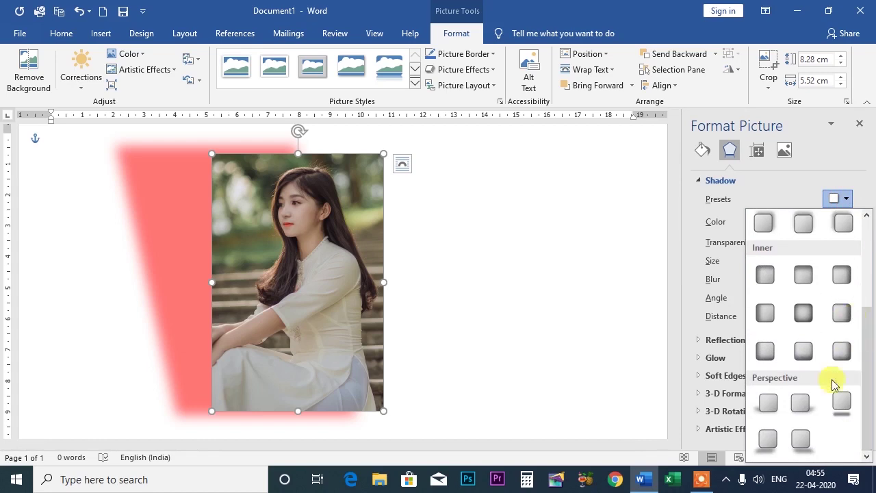
left_click(766, 353)
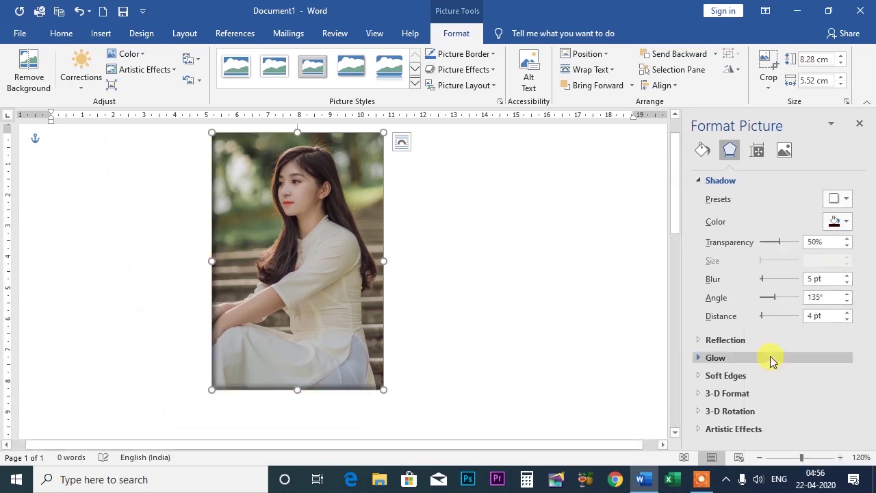
Try perspective shadow presets below and to the left of the photo.
left_click(846, 198)
scroll(845, 356, "down", 3)
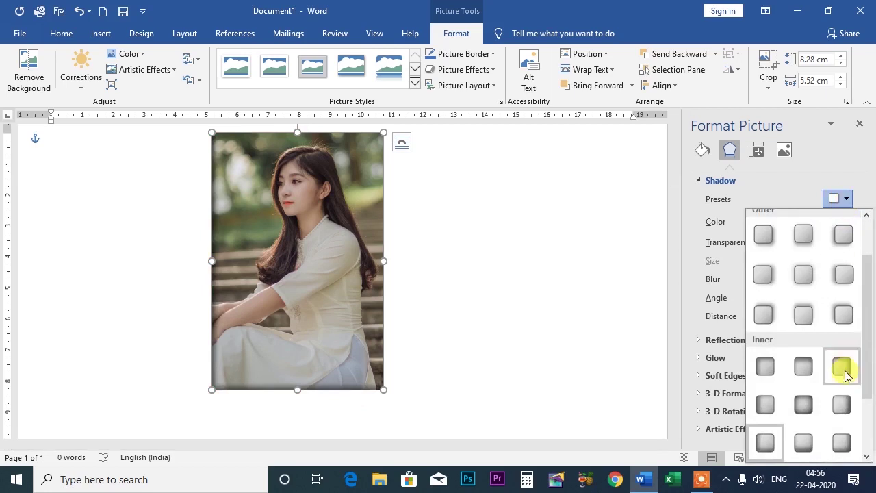
left_click_drag(870, 349, 872, 401)
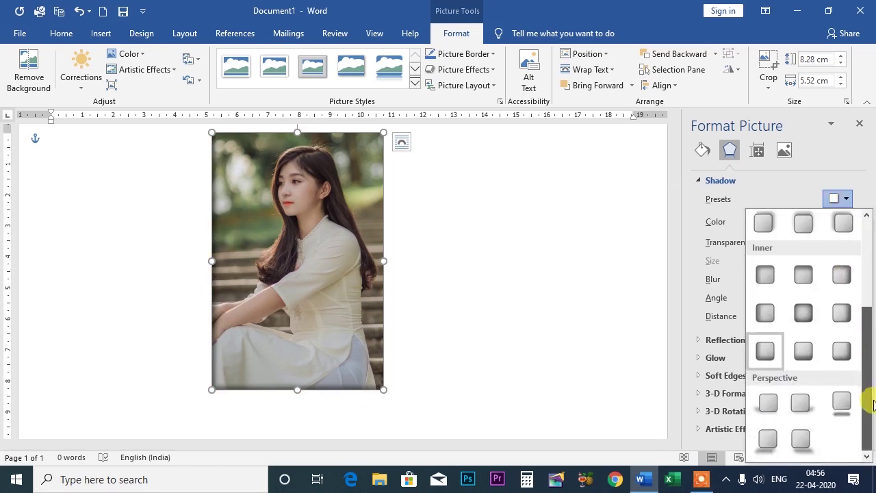
left_click(801, 439)
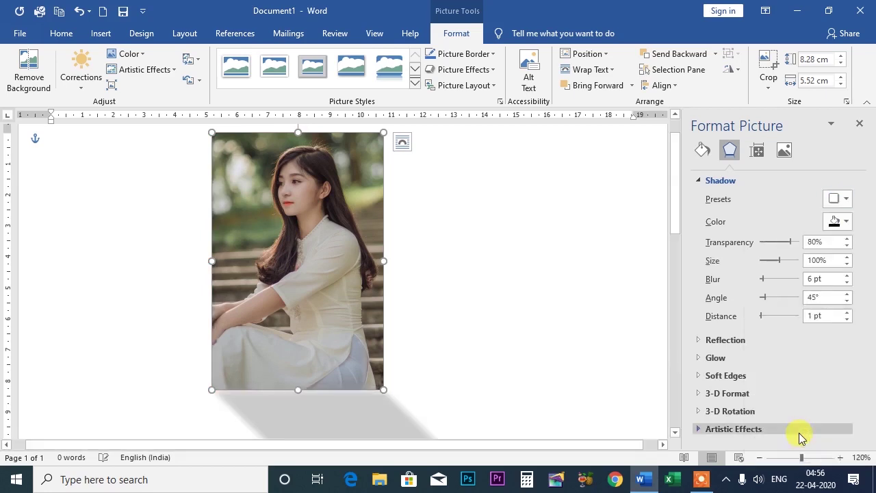
left_click(846, 199)
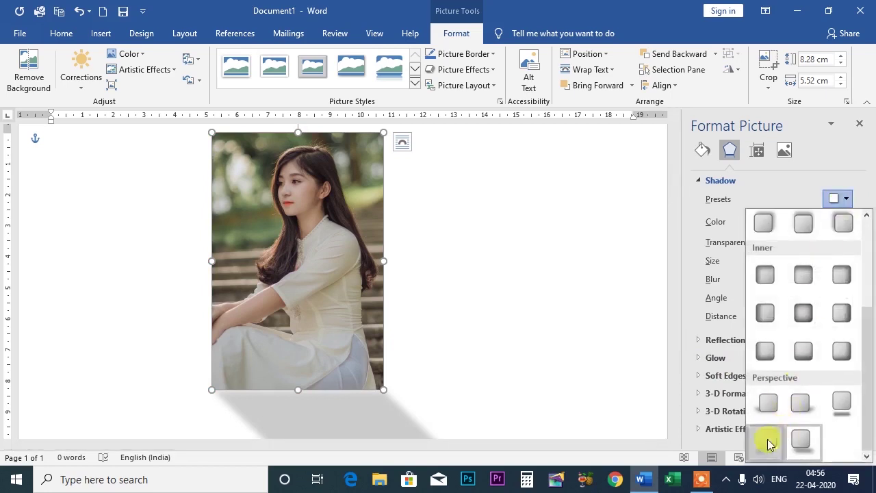
left_click(767, 443)
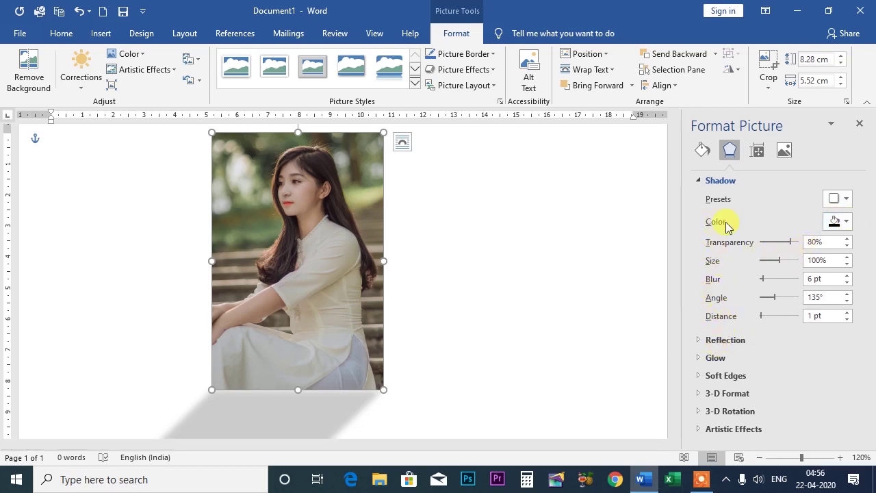
Switch to a small outer shadow, then choose No Shadow.
left_click(835, 198)
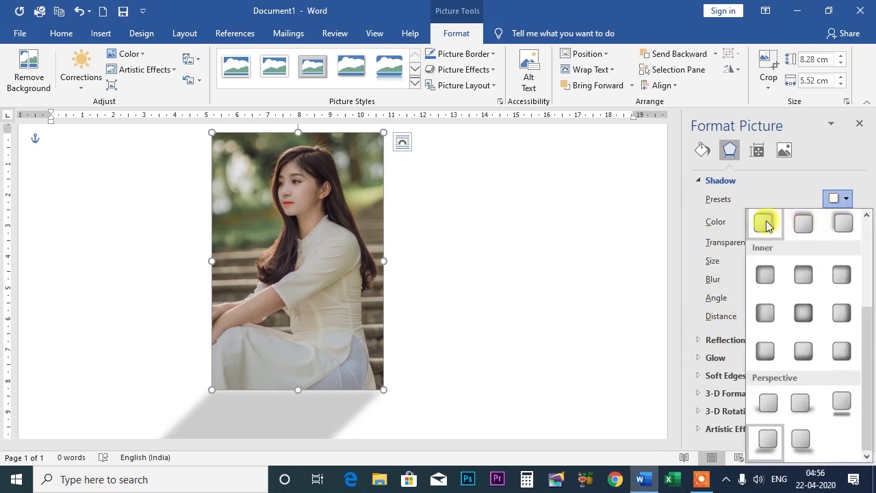
left_click(767, 223)
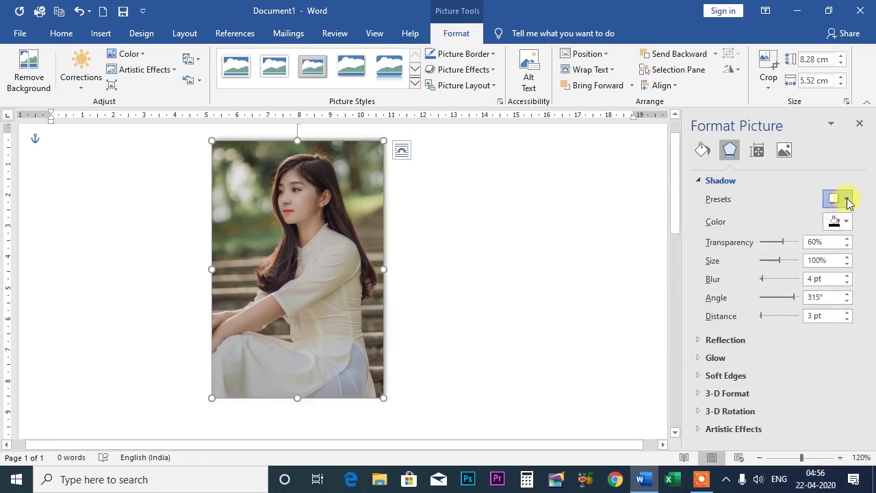
left_click(843, 198)
left_click(767, 243)
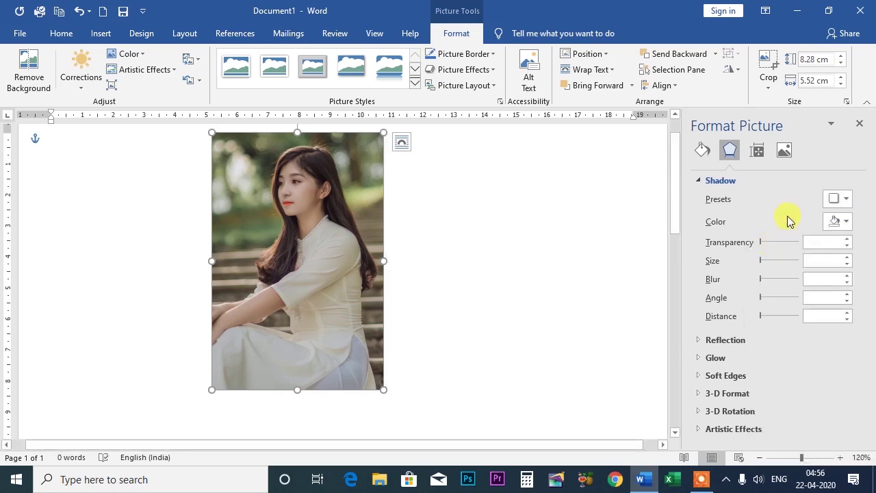
Collapse the Shadow settings and apply a reflection variation preset beneath the photo.
left_click(701, 181)
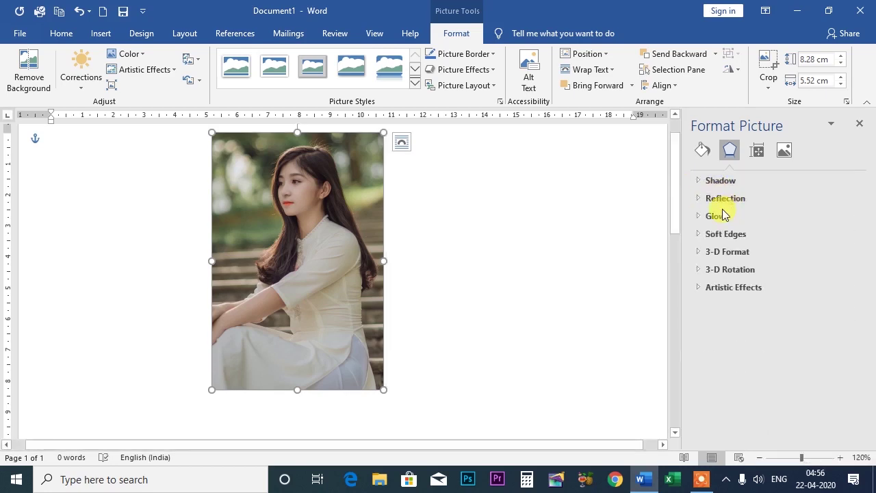
left_click(699, 200)
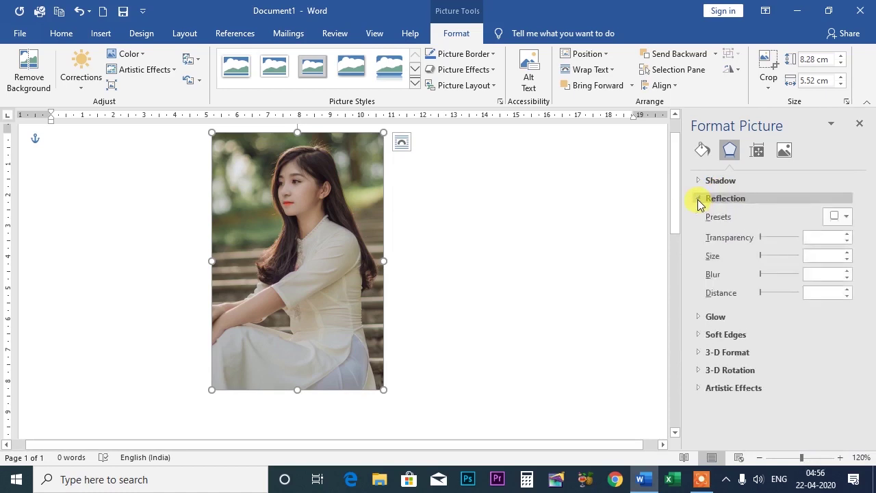
left_click(836, 218)
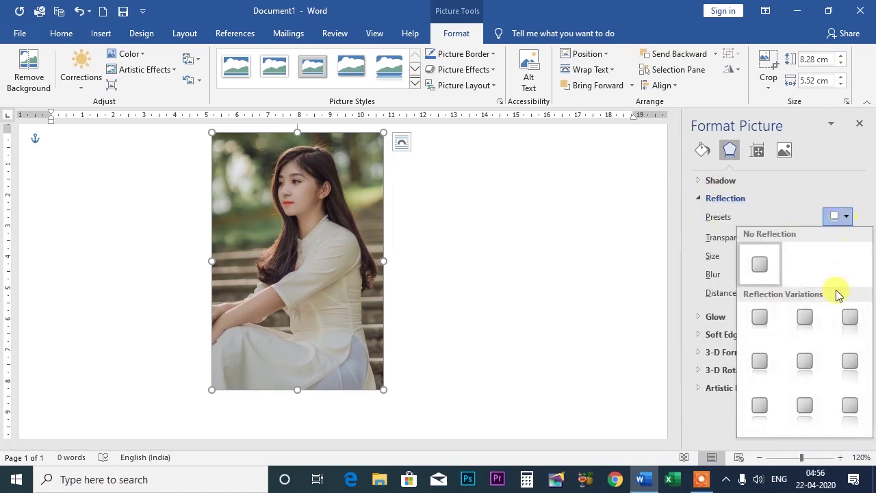
left_click(849, 409)
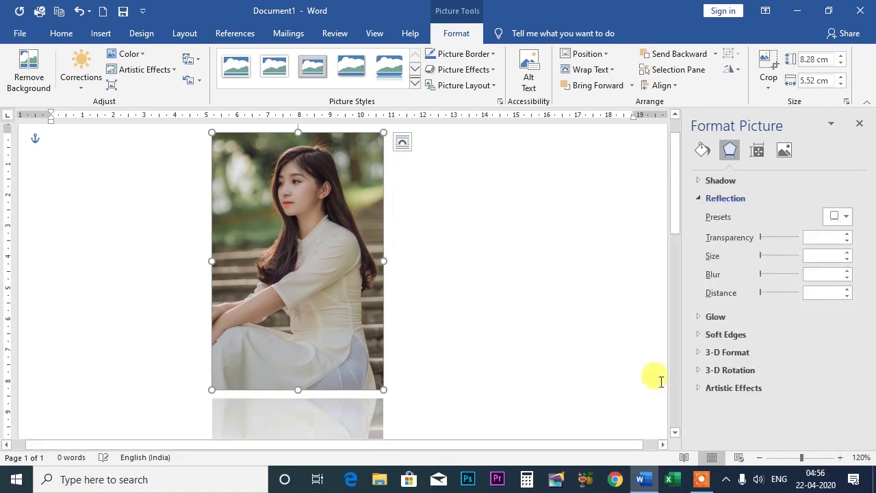
scroll(348, 333, "down", 3)
scroll(510, 327, "up", 2)
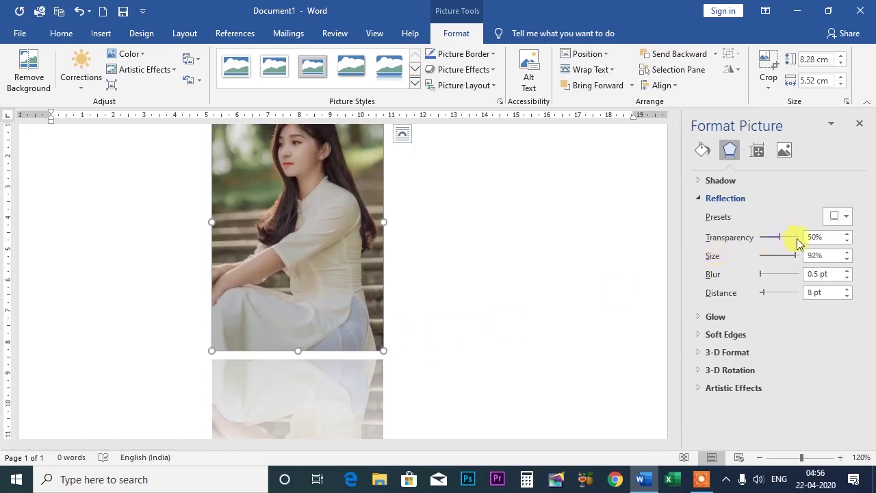
left_click(846, 217)
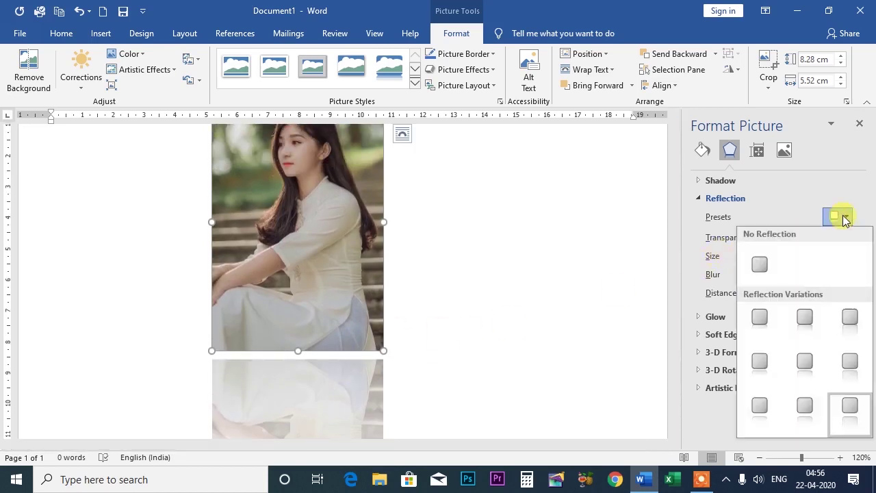
left_click(853, 407)
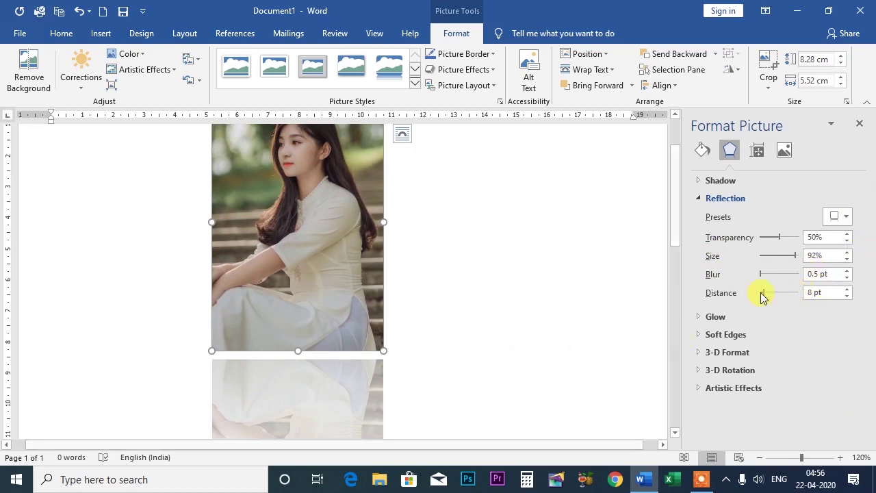
Tune the reflection to 21% transparency, 91% size, 4 pt blur and 1 pt distance.
mouse_move(781, 240)
left_mouse_down()
mouse_move(765, 245)
mouse_move(784, 244)
mouse_move(774, 246)
left_mouse_up()
scroll(515, 293, "down", 4)
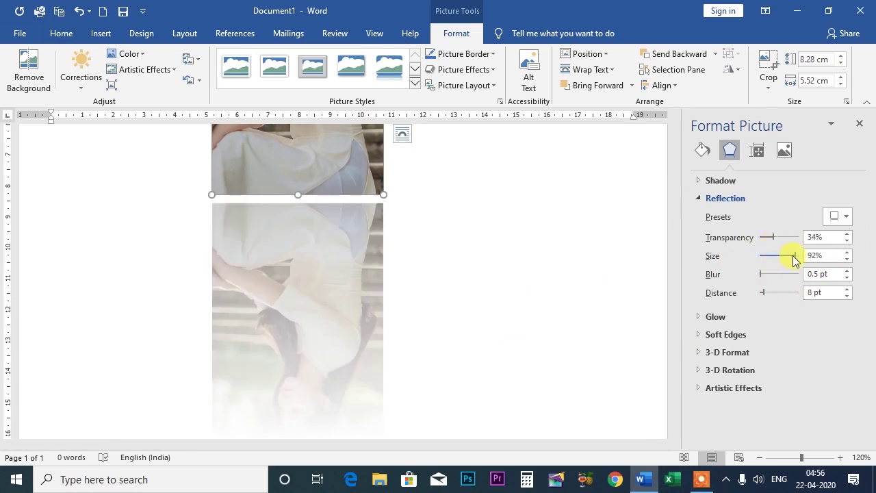
mouse_move(778, 260)
left_mouse_down()
mouse_move(794, 262)
mouse_move(767, 281)
mouse_move(765, 296)
left_mouse_up()
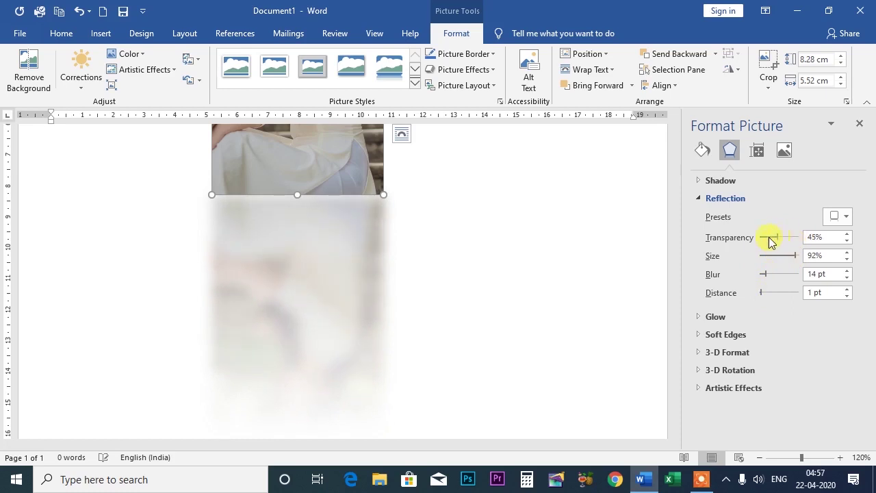
left_click_drag(770, 241, 768, 241)
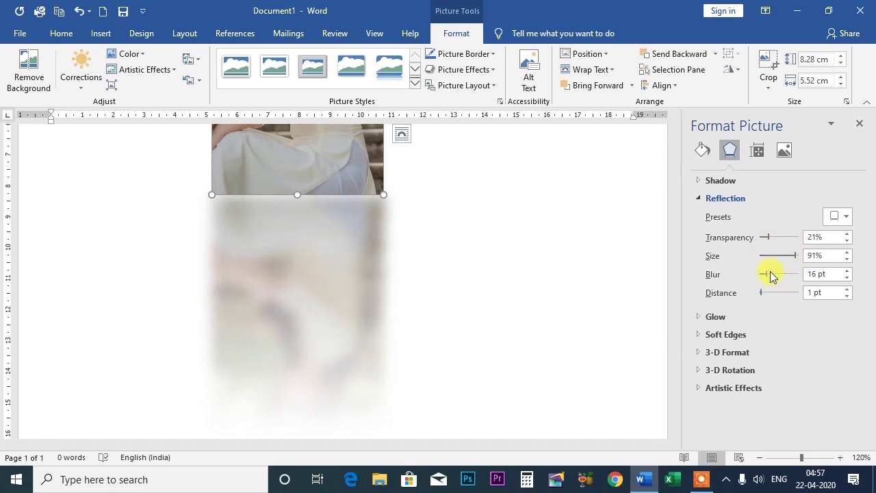
left_click_drag(784, 278, 762, 280)
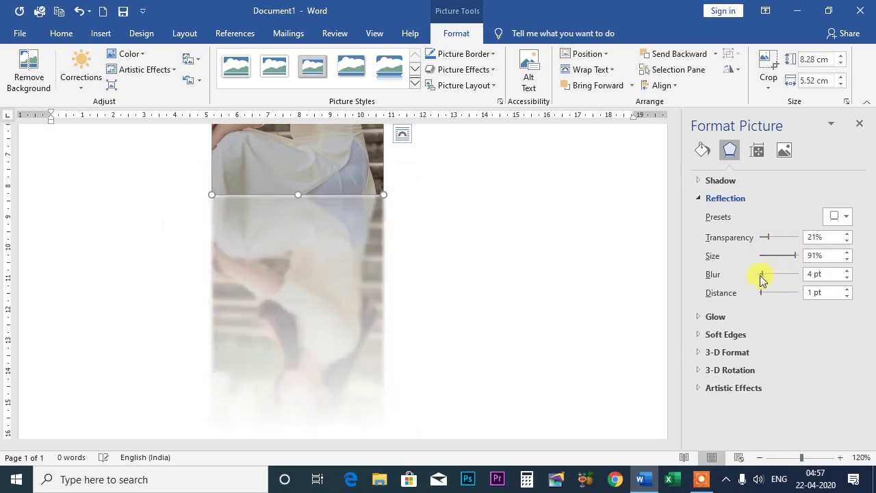
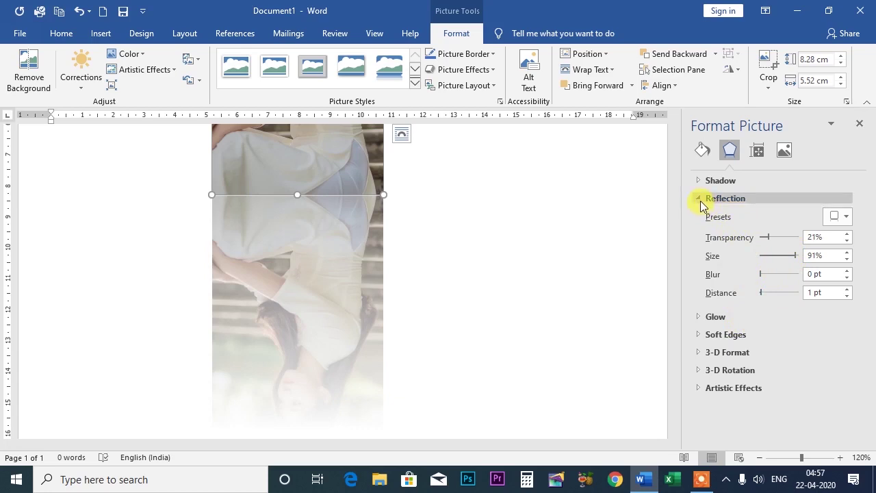
Set the photo's reflection to No Reflection.
left_click(846, 217)
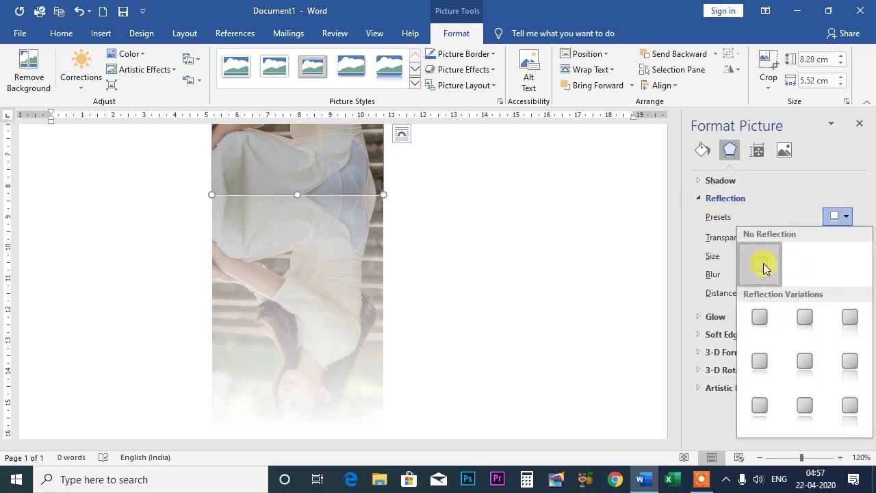
left_click(764, 267)
left_click(700, 201)
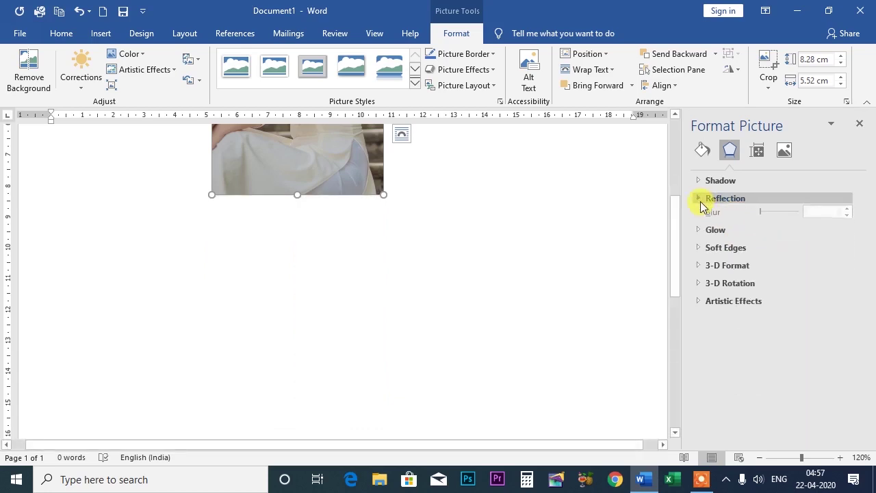
Give the photo an orange glow, then change the glow colour to red.
left_click(700, 217)
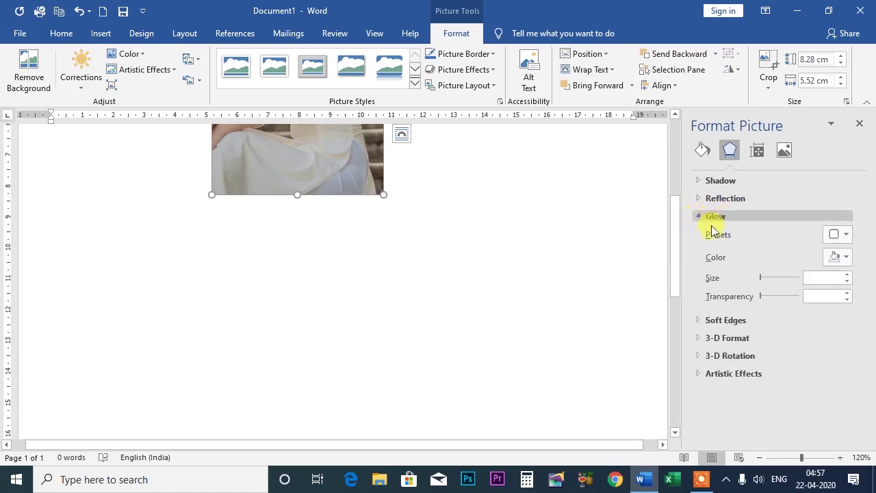
left_click(846, 237)
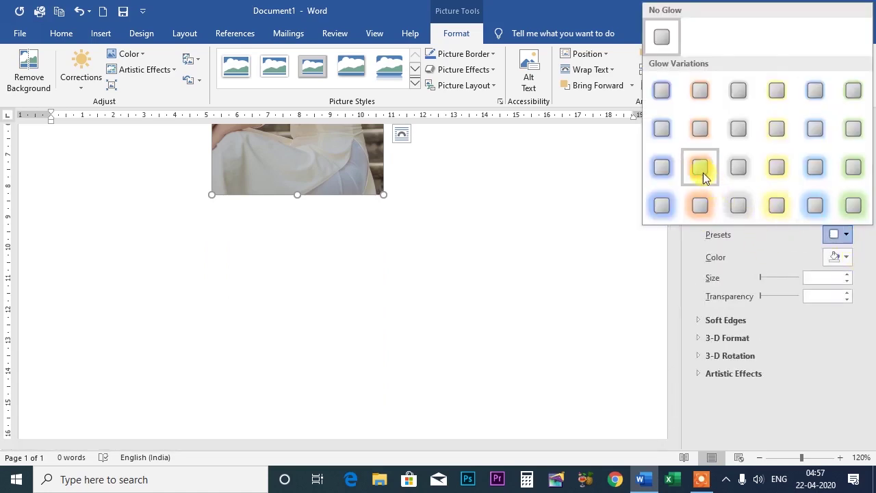
left_click(701, 170)
scroll(575, 244, "up", 5)
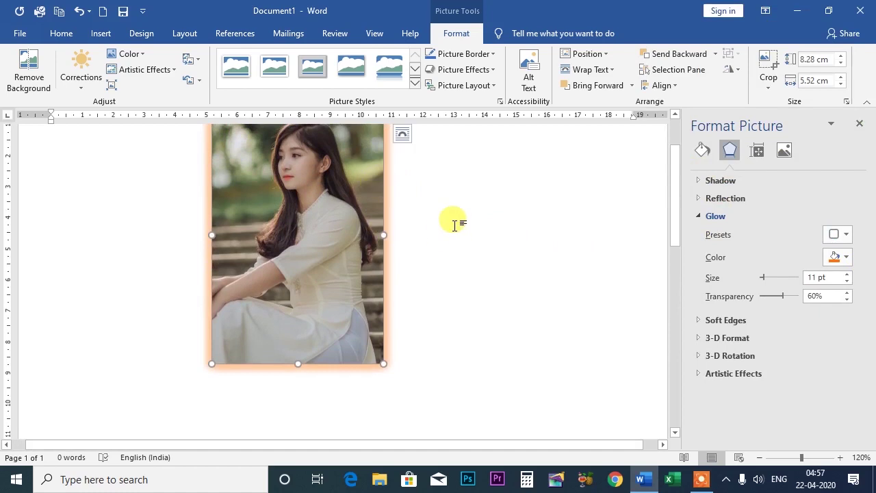
left_click(846, 256)
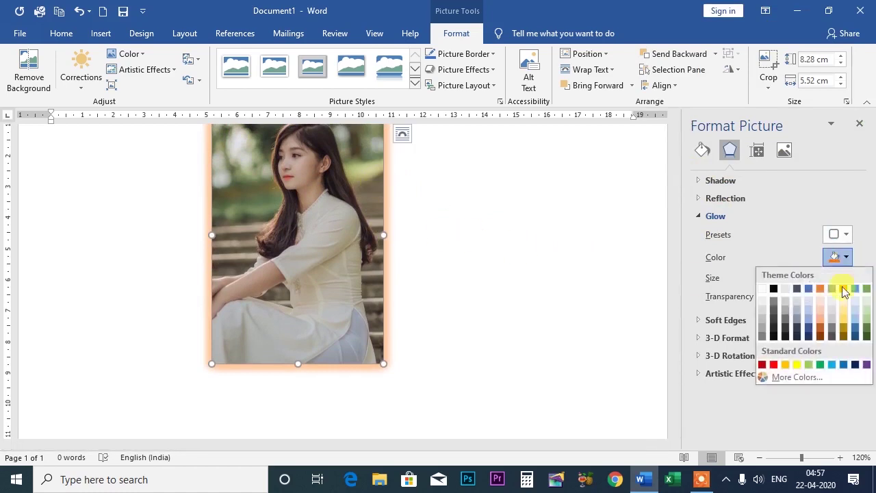
left_click(774, 365)
Try green and light blue glow colours, settling on a wider green glow.
left_click(846, 256)
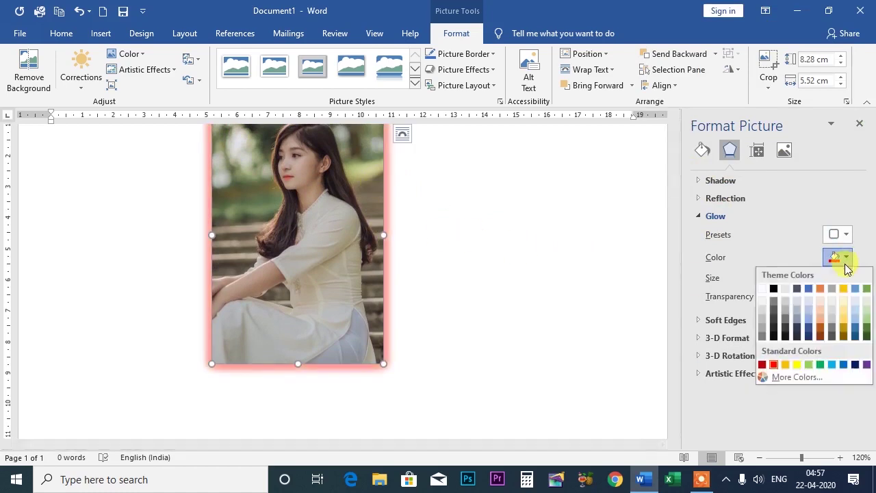
left_click(829, 365)
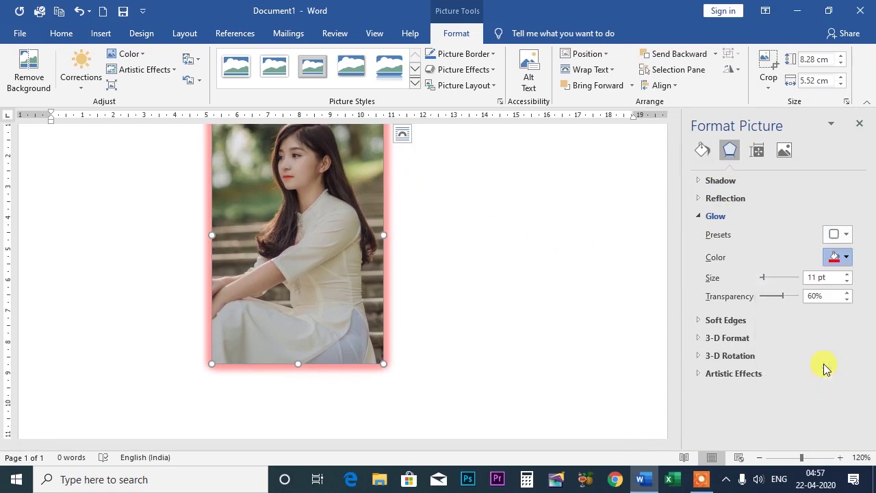
left_click(842, 257)
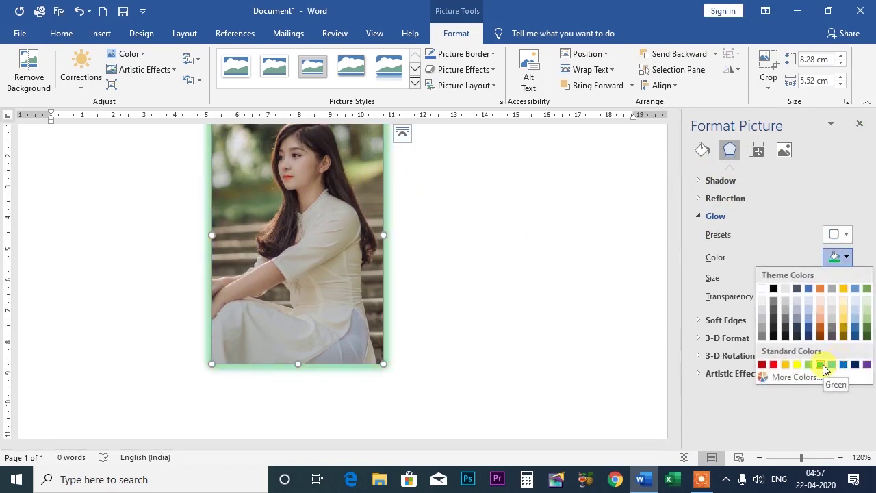
left_click(832, 365)
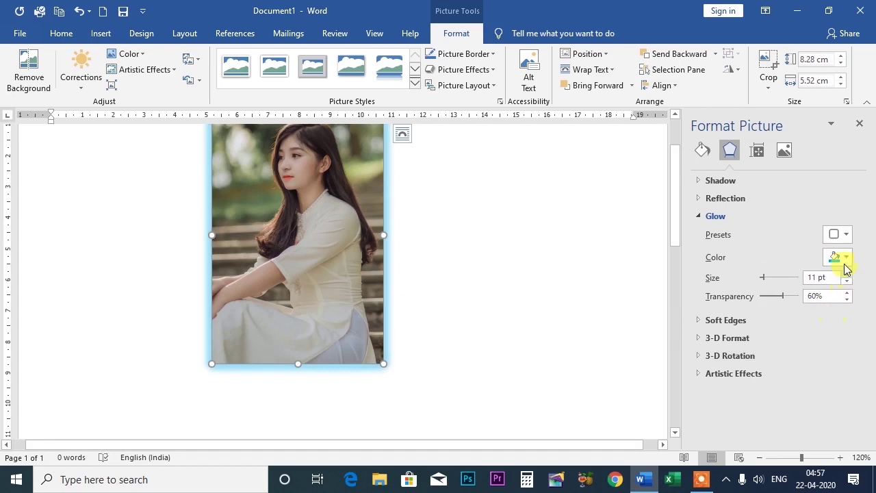
left_click(845, 259)
left_click(821, 364)
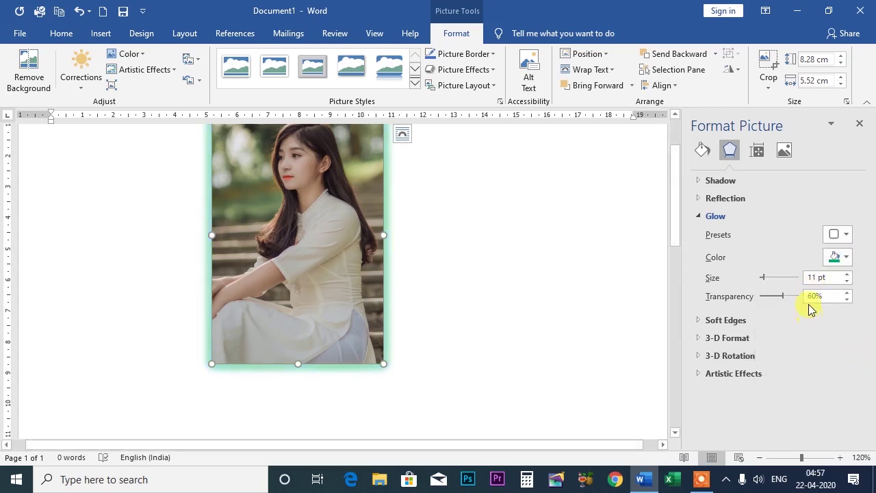
left_click_drag(766, 276, 773, 296)
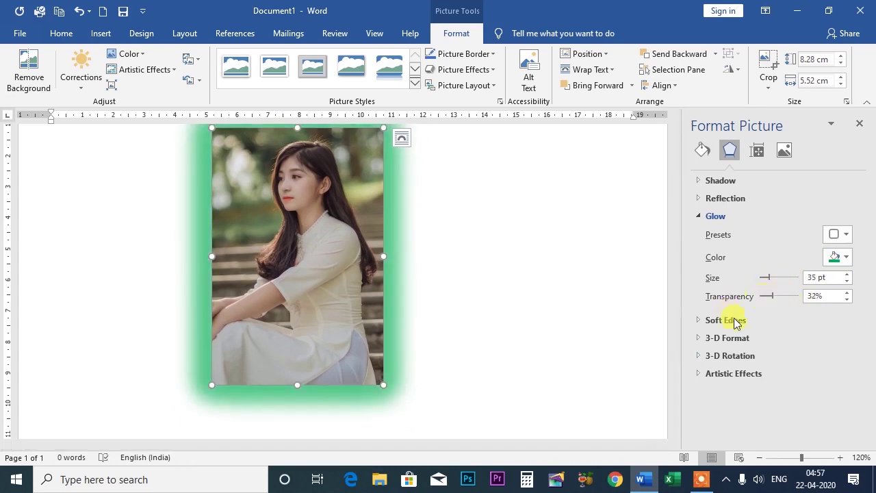
Remove the glow from the photo with the No Glow preset.
left_click(703, 218)
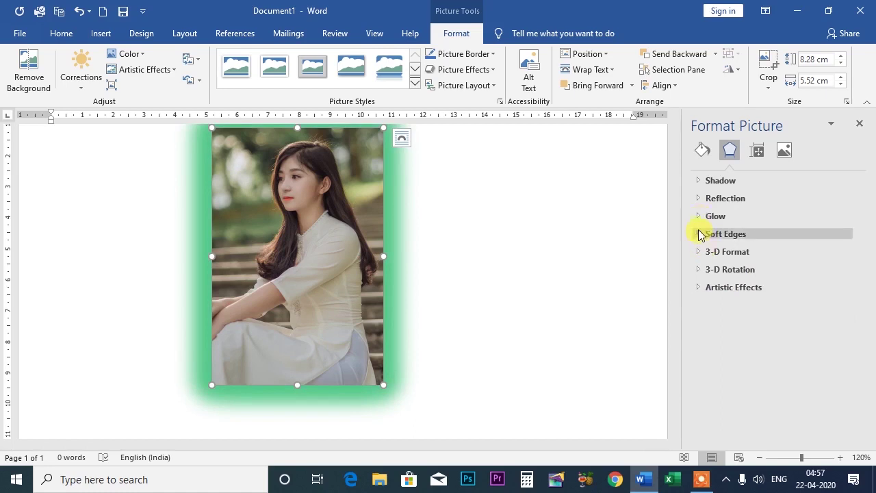
left_click(699, 217)
left_click(847, 236)
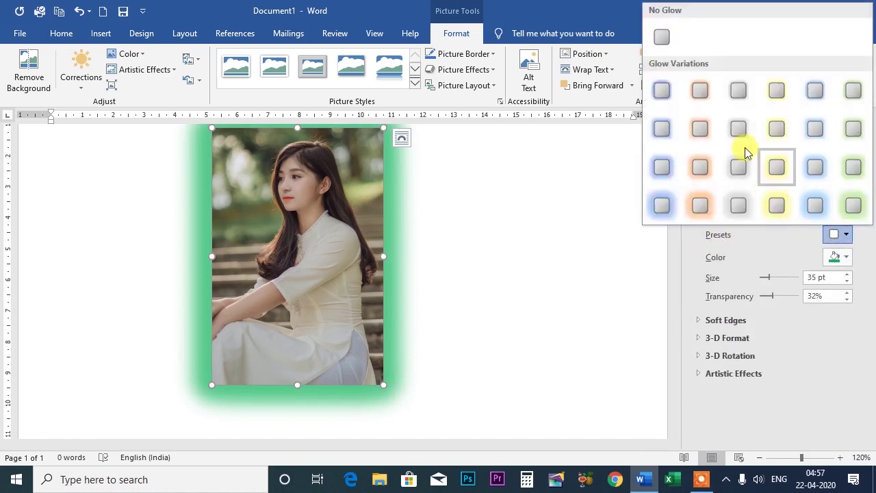
left_click(662, 33)
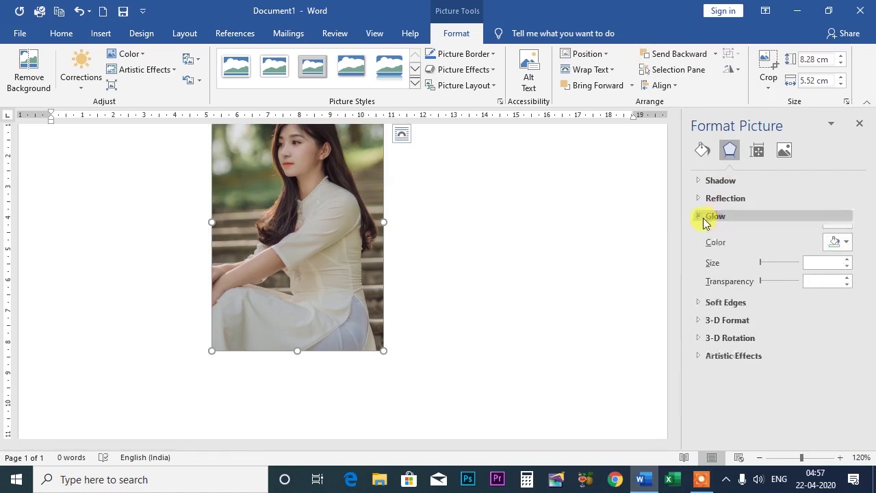
left_click(705, 217)
left_click(703, 235)
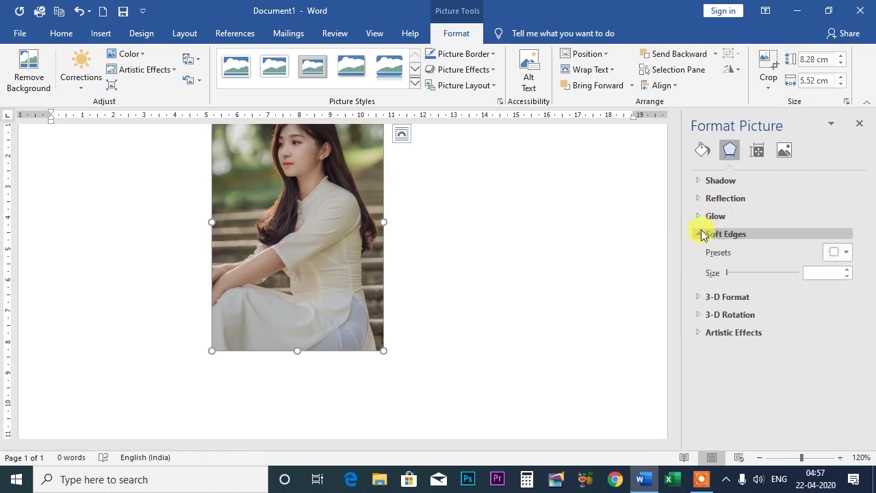
left_click(838, 252)
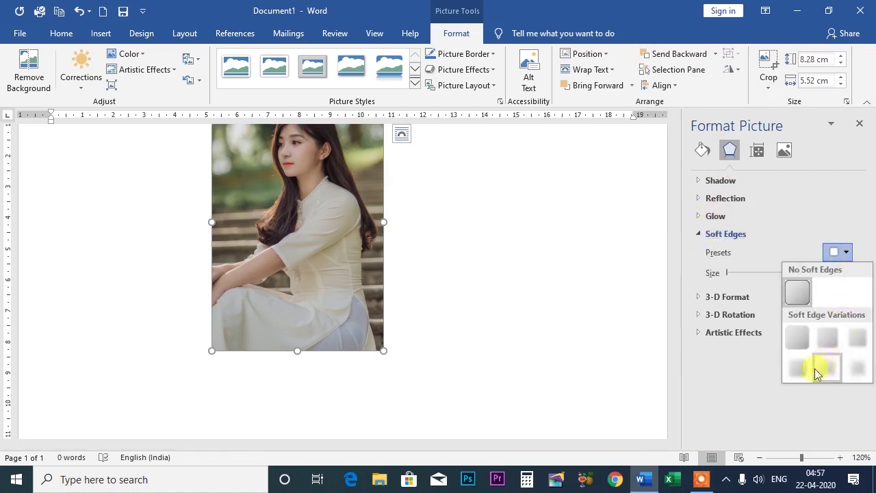
left_click(825, 344)
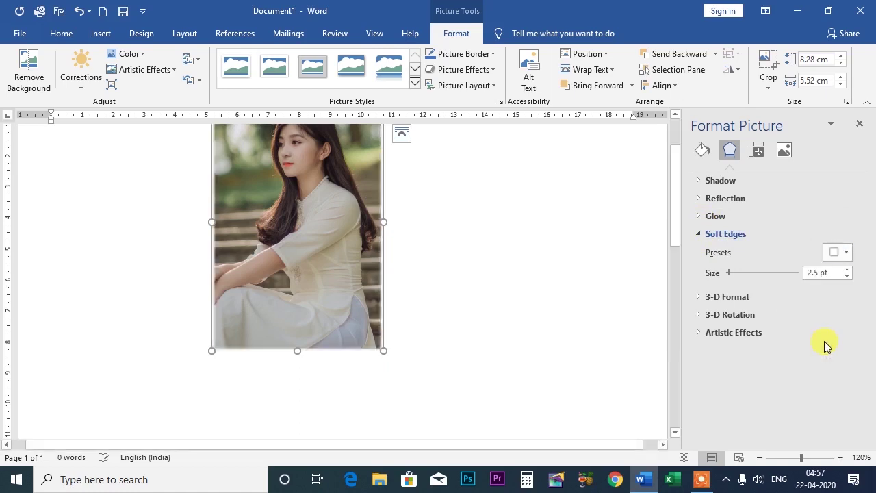
left_click(838, 252)
left_click(799, 365)
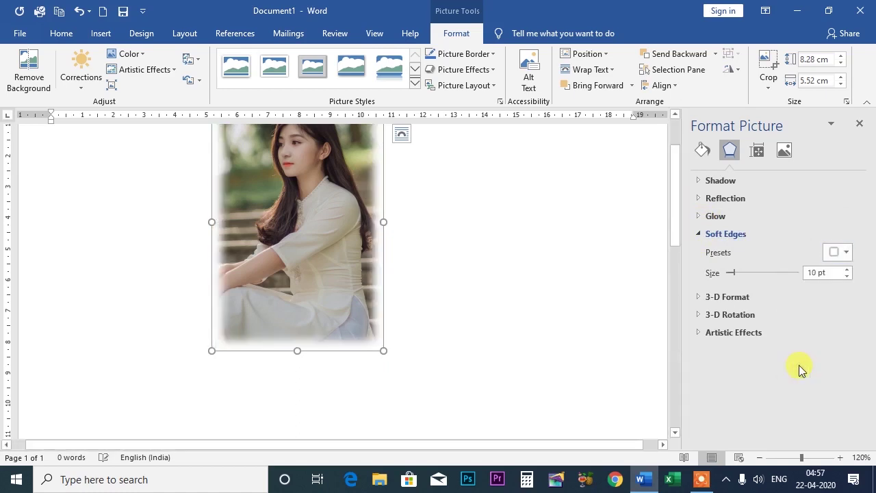
scroll(625, 291, "up", 2)
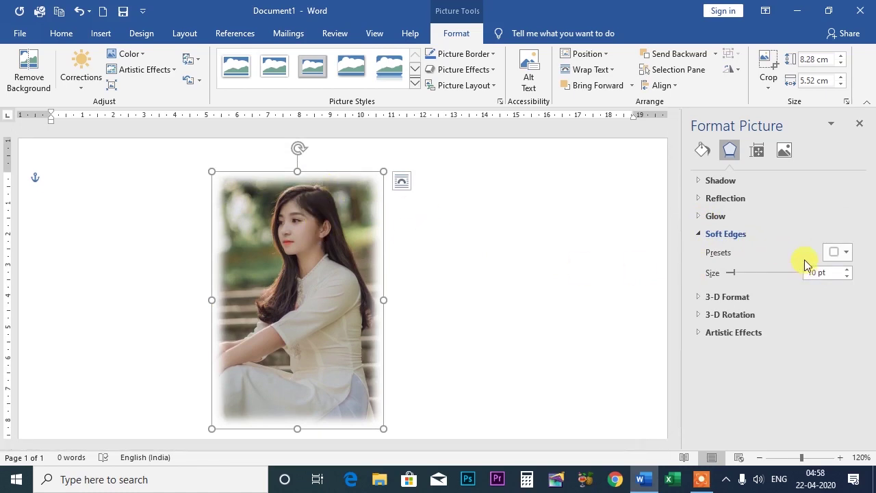
left_click_drag(738, 274, 758, 274)
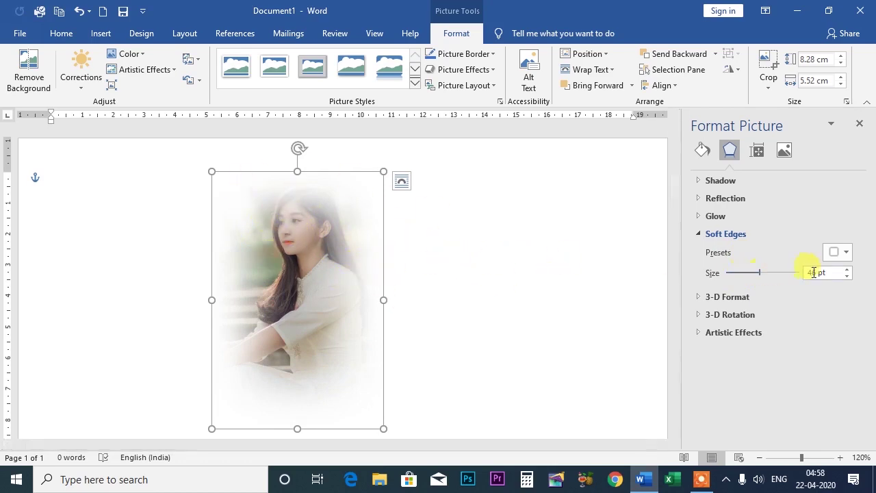
left_click(843, 253)
left_click(800, 368)
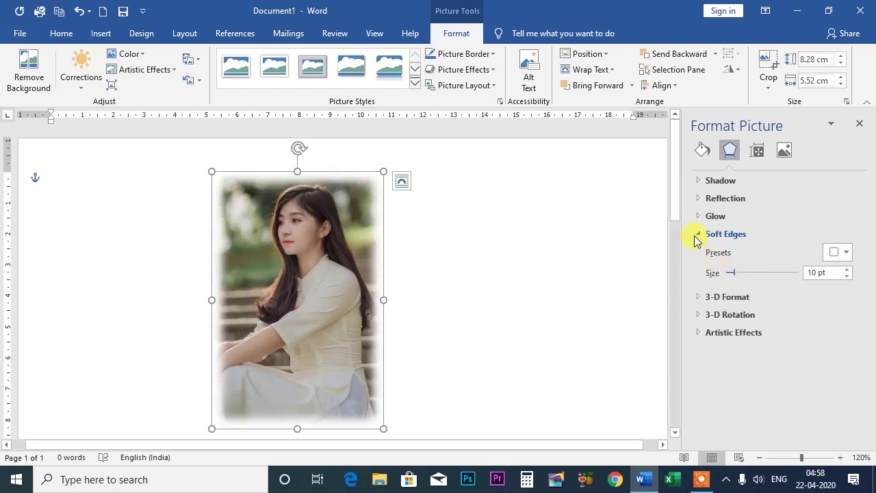
left_click(695, 234)
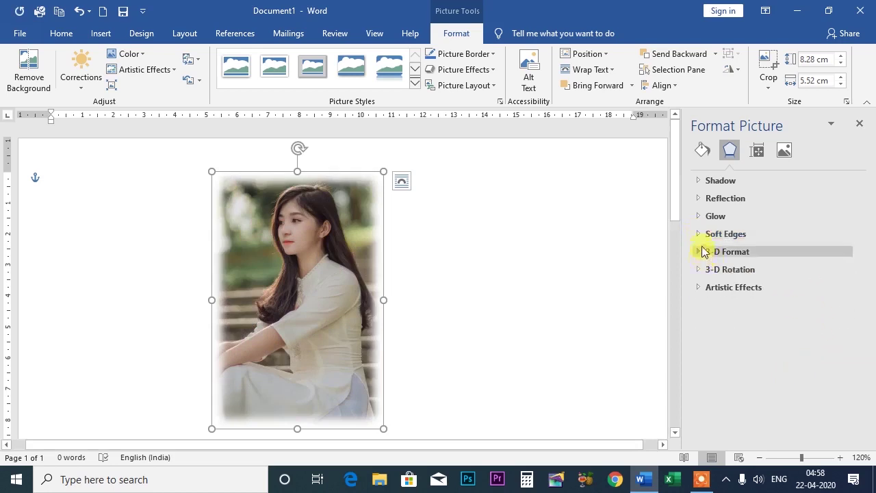
left_click(699, 234)
left_click(842, 252)
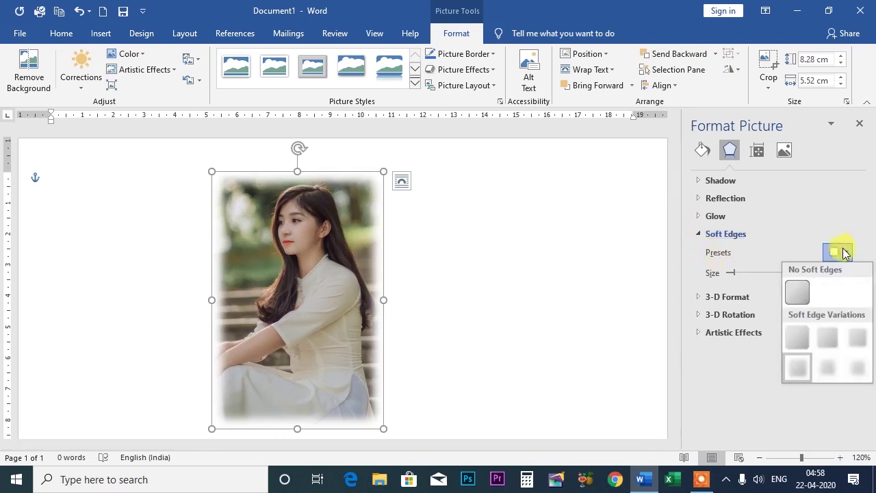
left_click(798, 291)
left_click(698, 234)
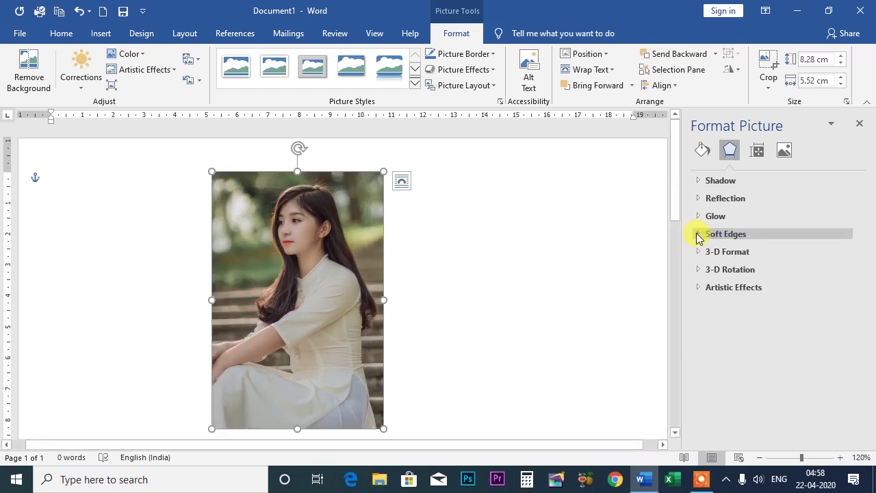
Try several top bevel presets on the photo, then remove the top bevel.
left_click(699, 252)
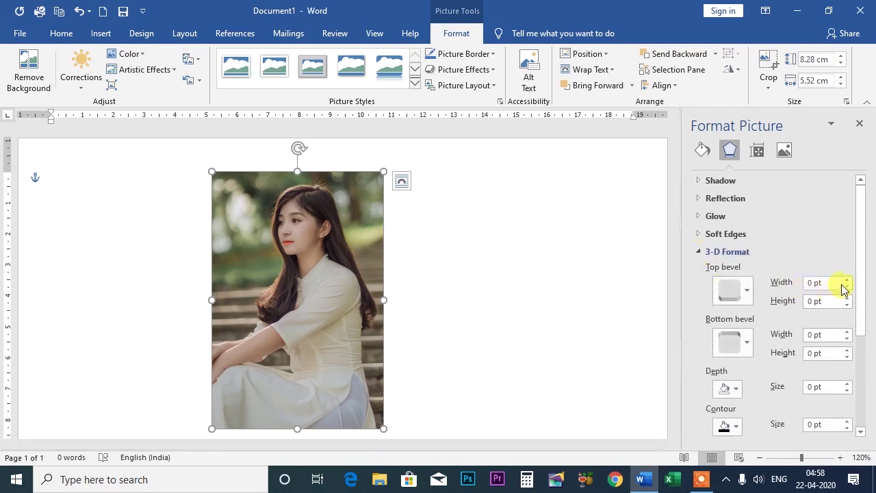
left_click(745, 291)
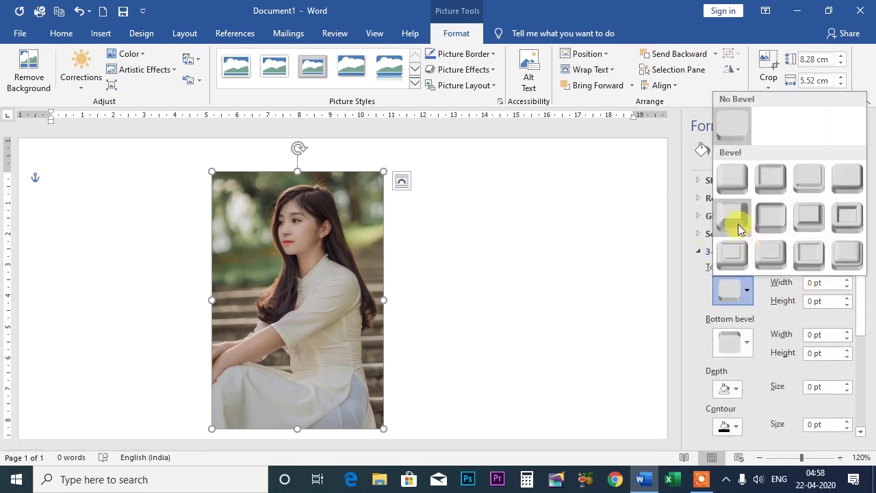
left_click(739, 227)
left_click(746, 291)
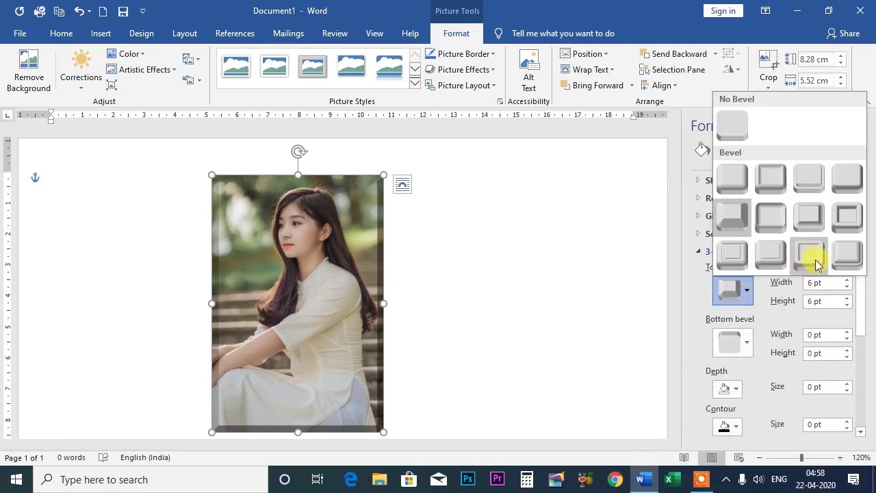
left_click(812, 254)
left_click(746, 290)
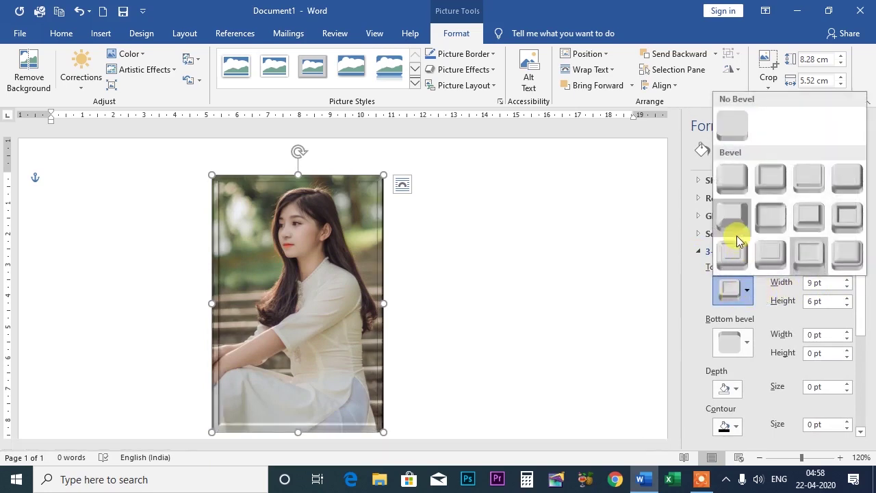
left_click(736, 226)
left_click(745, 291)
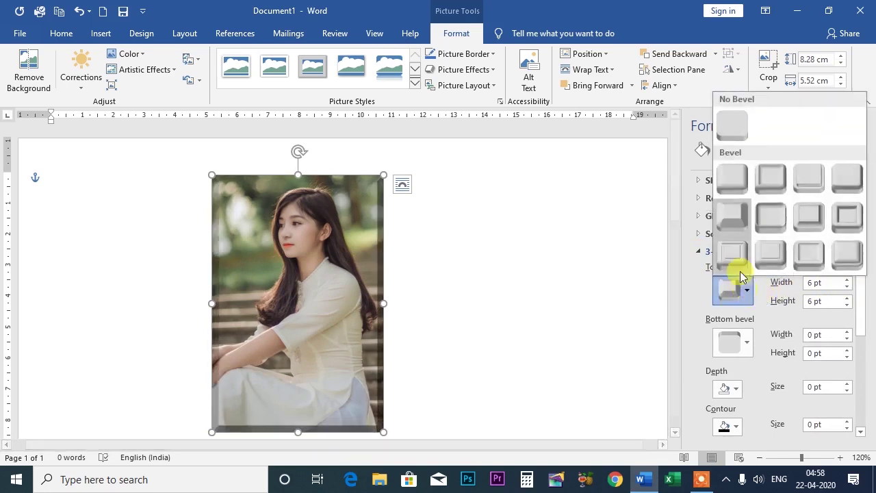
left_click(734, 125)
Raise the top bevel width to 2 pt and back to 0, then reapply a top bevel style.
left_click(847, 280)
left_click(847, 279)
left_click(847, 279)
left_click(848, 287)
left_click(848, 287)
left_click(848, 287)
left_click(849, 287)
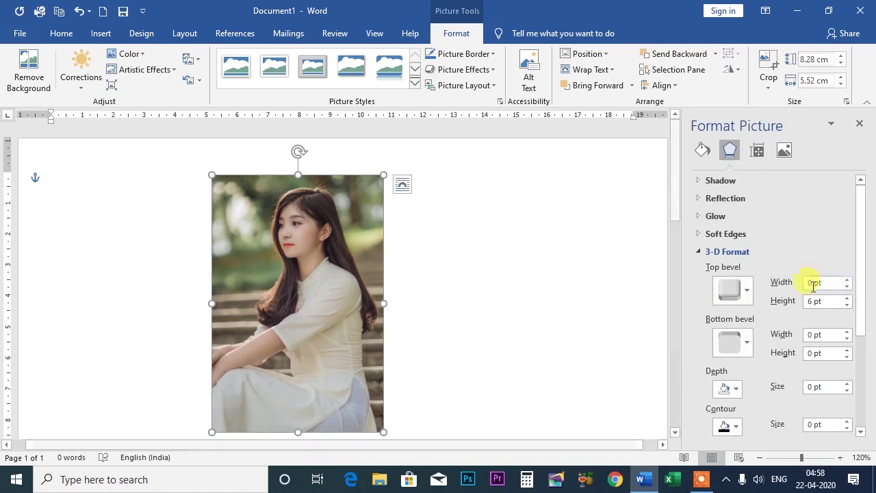
left_click(746, 291)
left_click(735, 227)
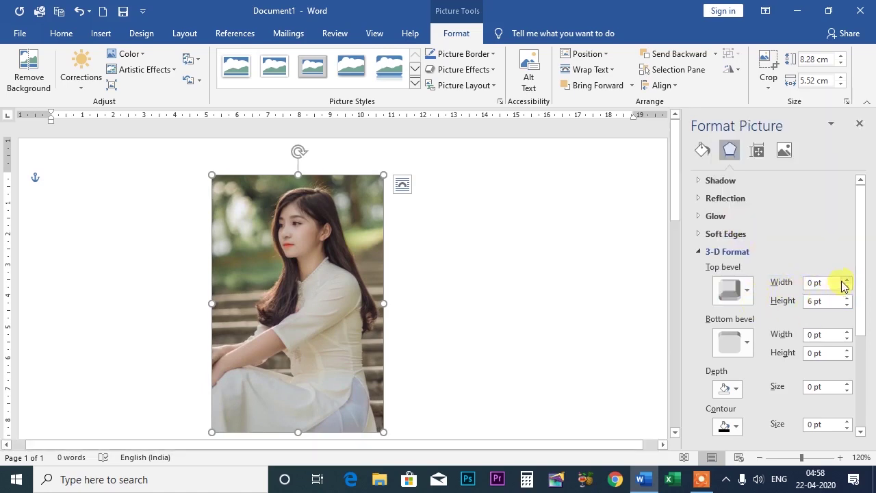
Apply an 11 pt bottom bevel, remove the top bevel, then apply a 6 pt top bevel.
left_click(743, 343)
left_click(740, 314)
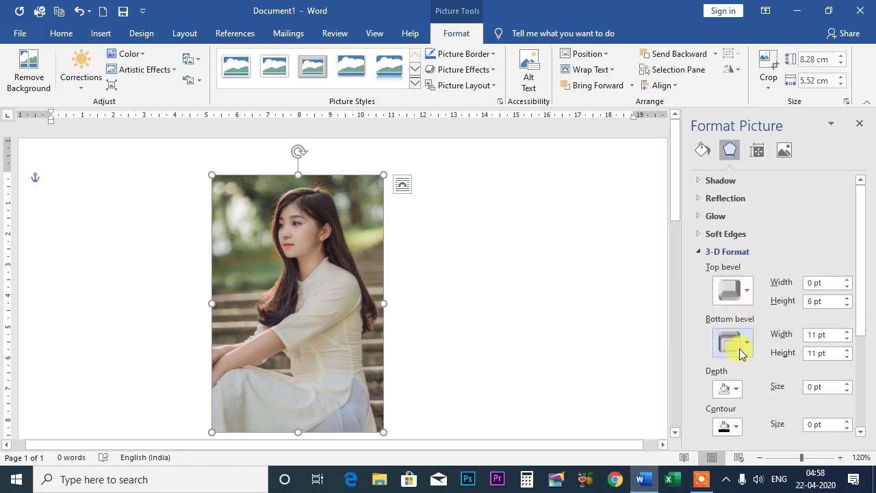
left_click(744, 285)
left_click(731, 126)
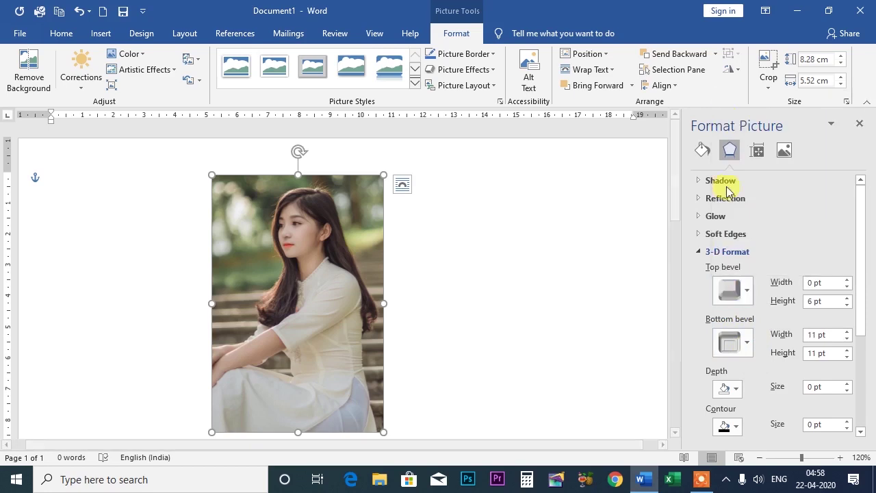
left_click(746, 292)
left_click(734, 221)
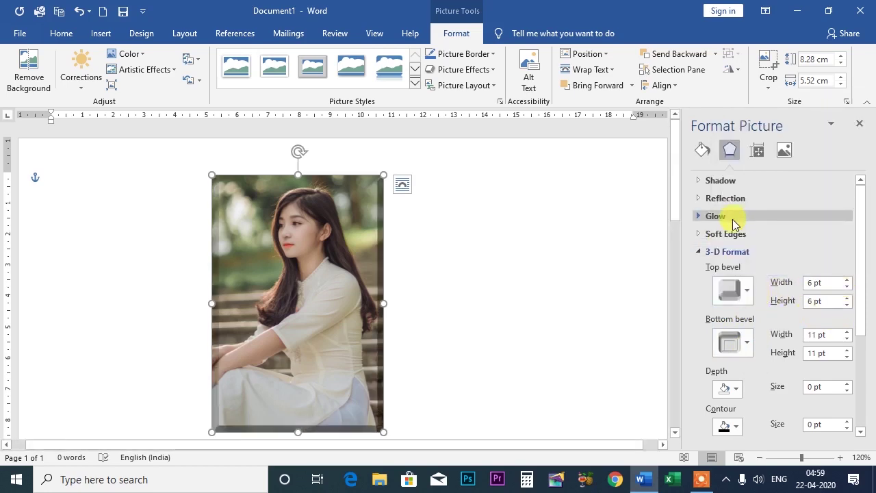
Switch the top bevel to a 9 pt style and the bottom bevel to a smaller 6 pt style.
left_click(731, 290)
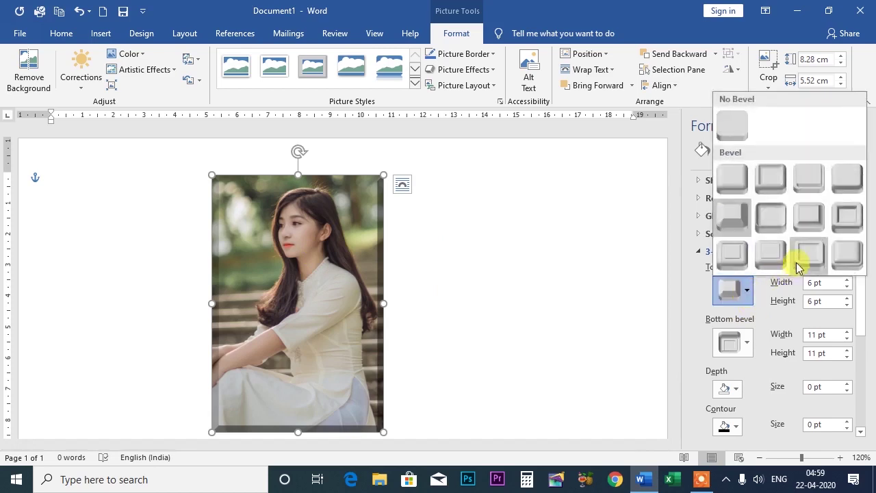
left_click(767, 259)
left_click(747, 290)
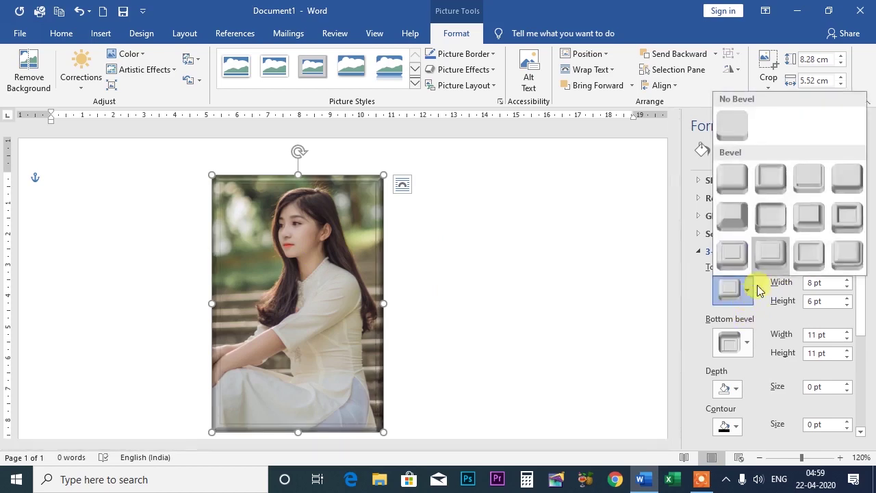
left_click(845, 256)
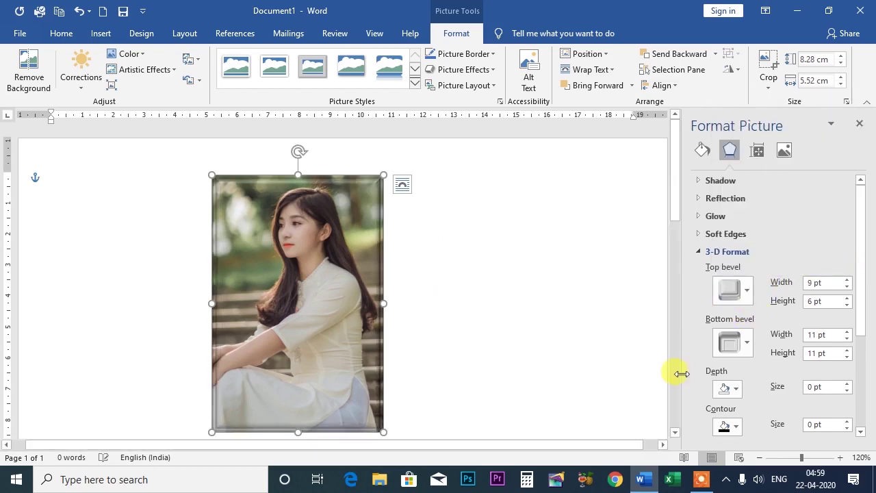
left_click(734, 342)
left_click(738, 281)
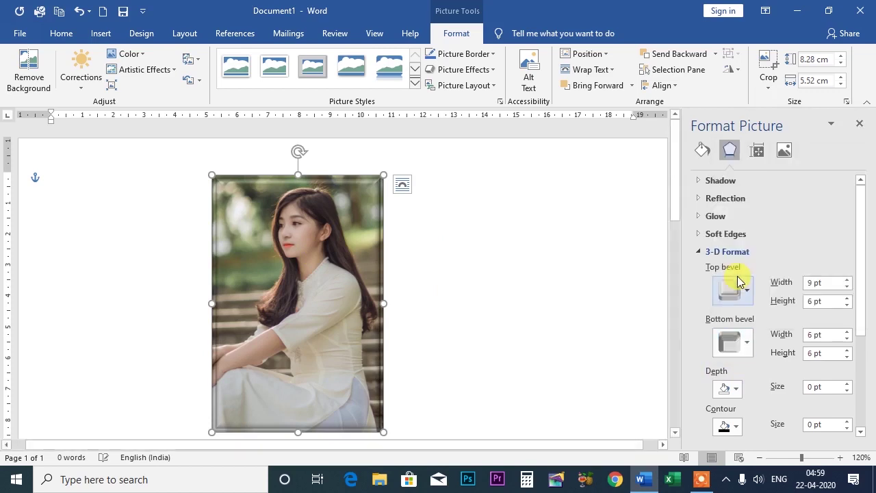
left_click(746, 342)
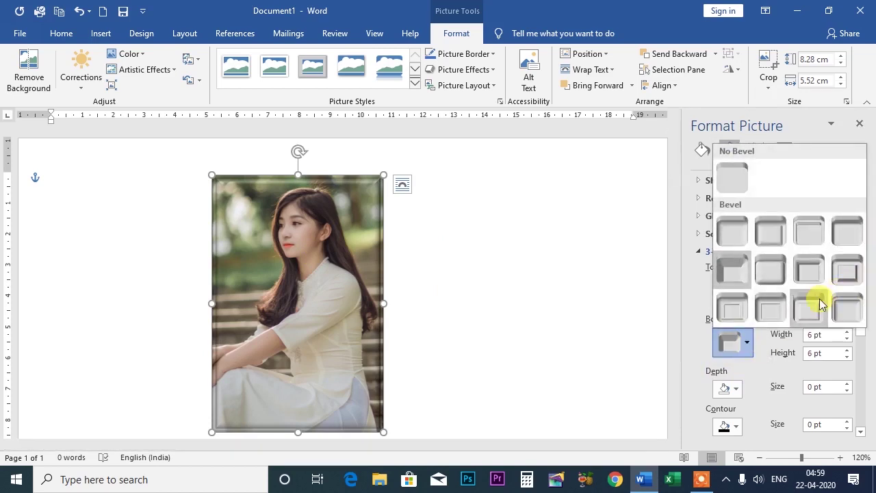
left_click(811, 274)
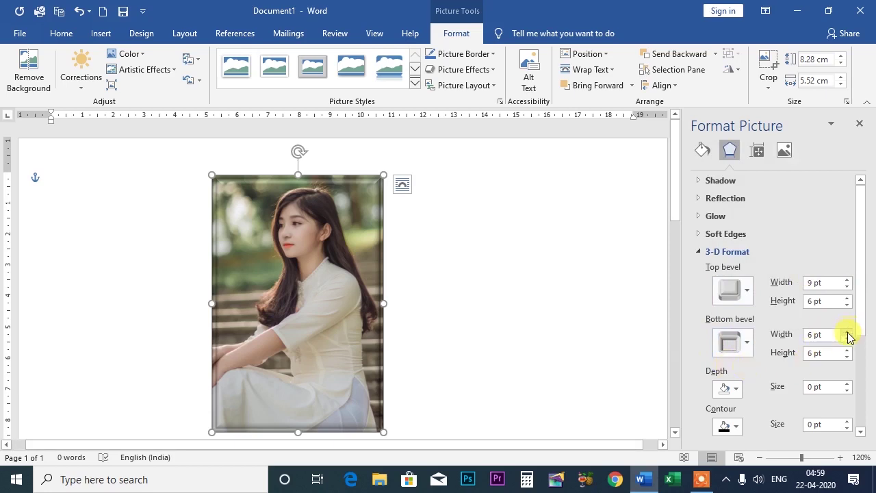
Make the 3-D depth yellow and the contour red at 7.5 pt.
scroll(849, 353, "down", 3)
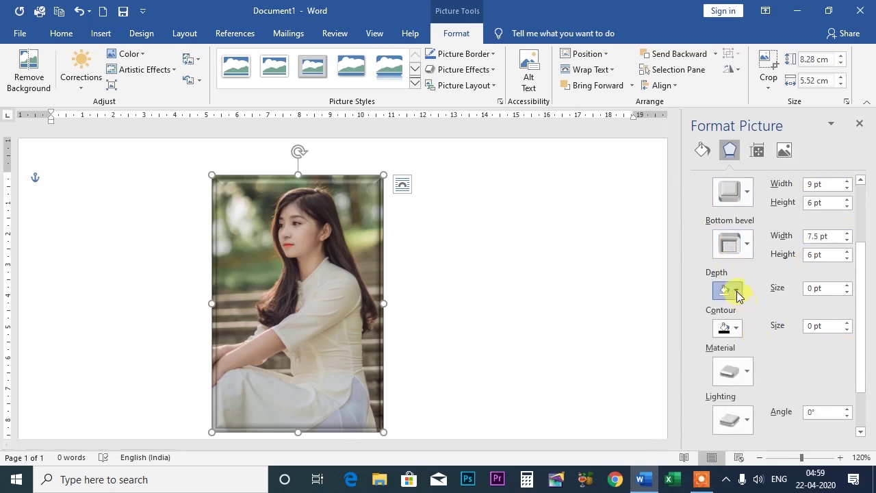
left_click(728, 289)
left_click(734, 398)
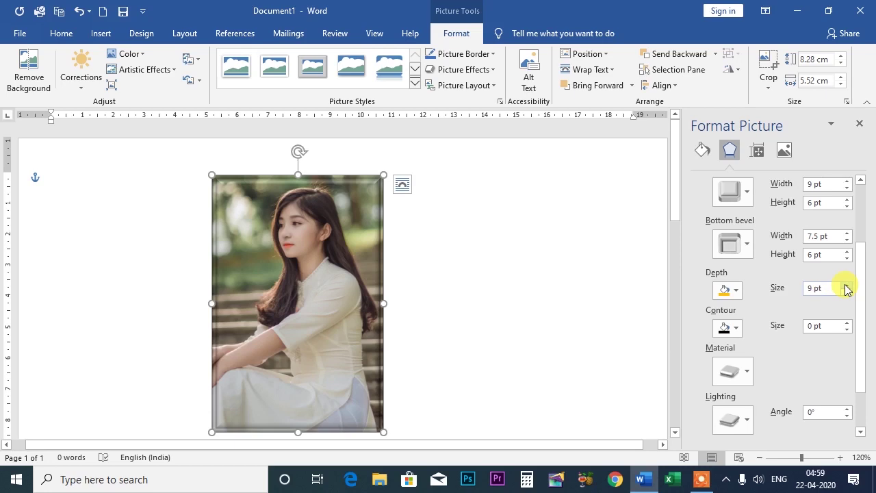
left_click(738, 332)
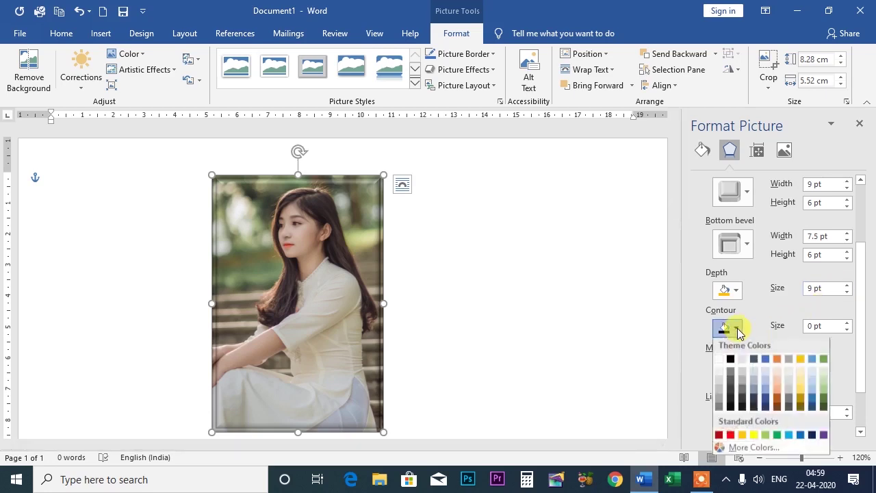
left_click(734, 432)
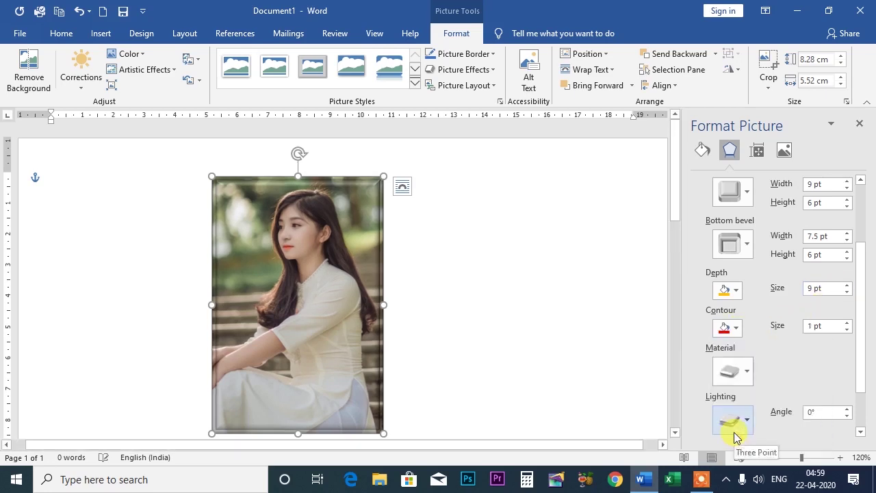
left_click(848, 323)
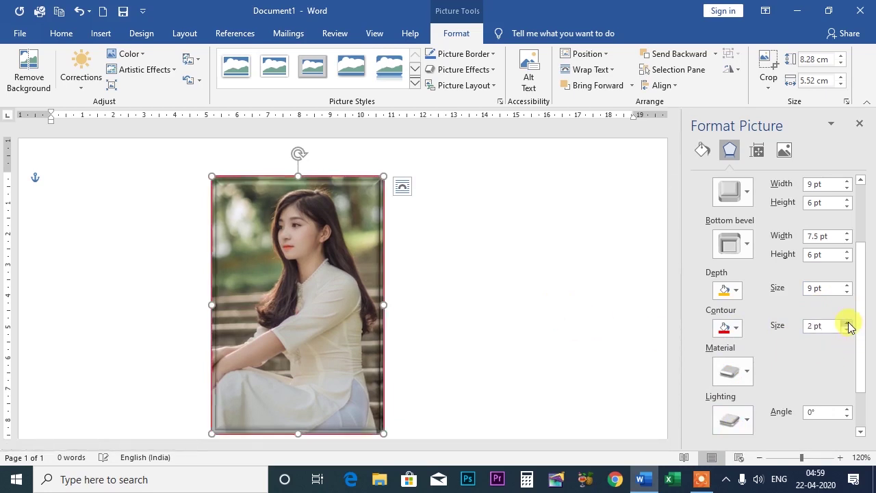
left_click(848, 323)
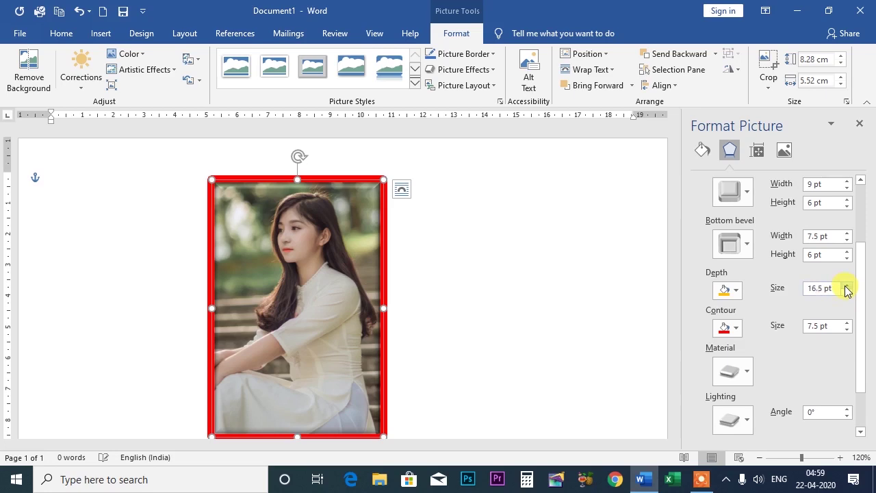
Try dark-edge, powder and translucent materials, ending on a special effect material.
scroll(698, 336, "down", 1)
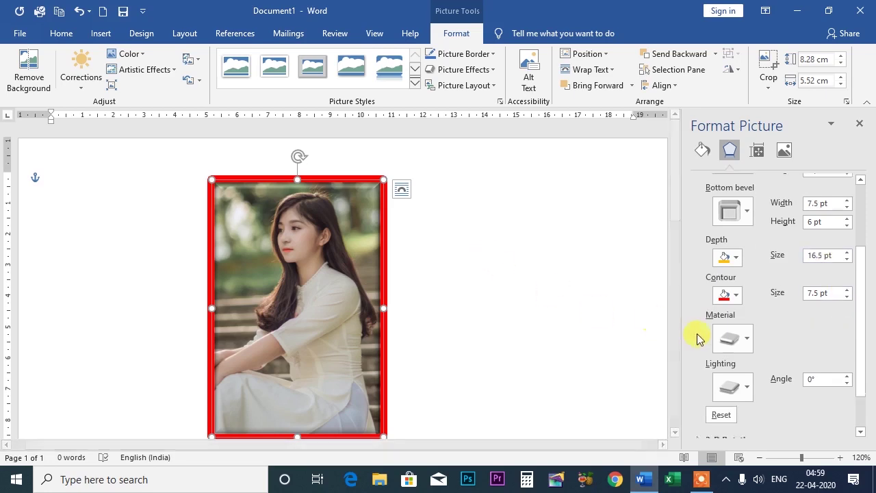
left_click(745, 342)
left_click(731, 251)
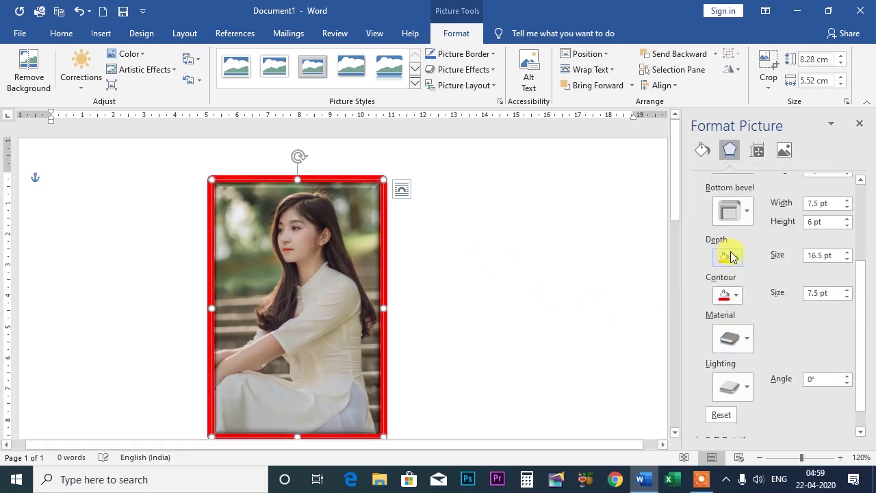
left_click(744, 342)
left_click(736, 304)
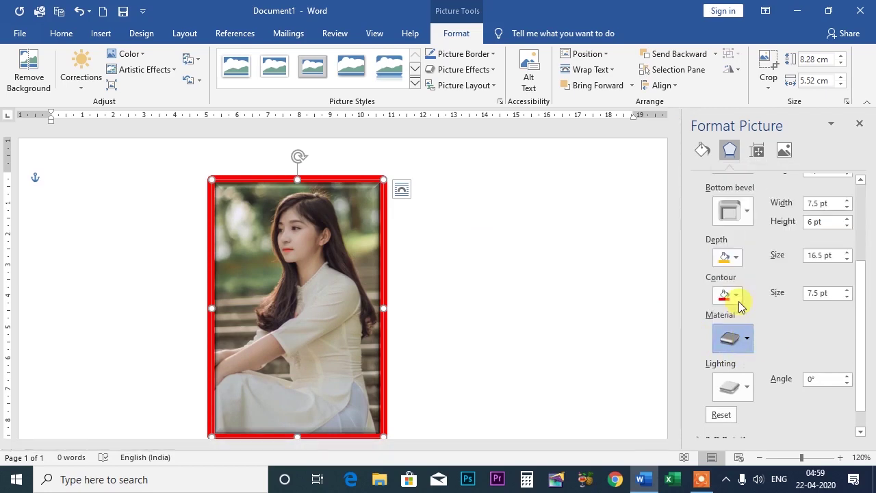
left_click(749, 340)
left_click(812, 306)
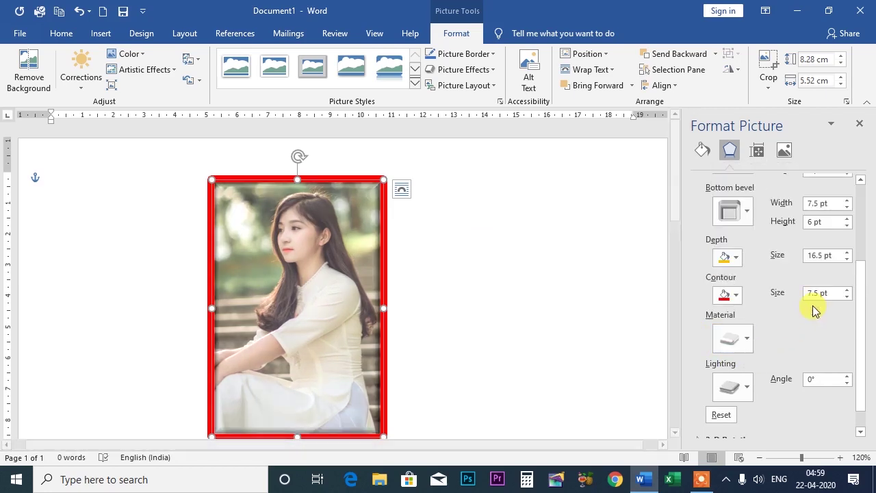
left_click(737, 340)
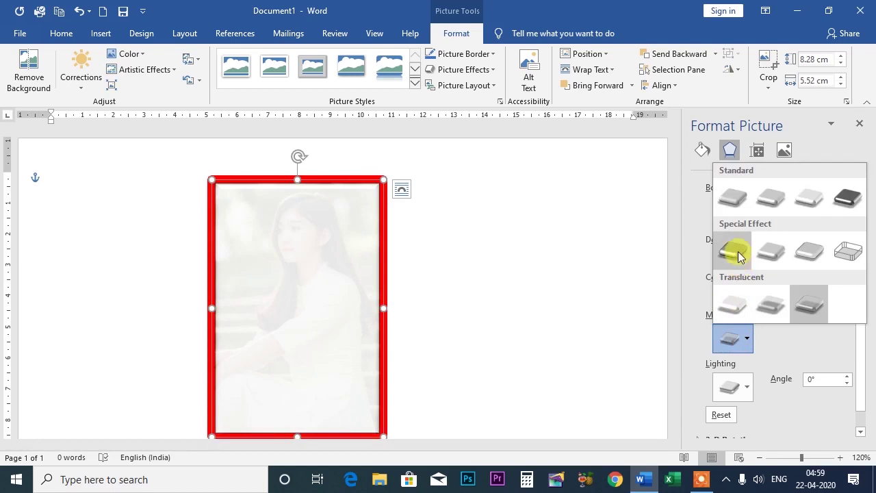
left_click(740, 250)
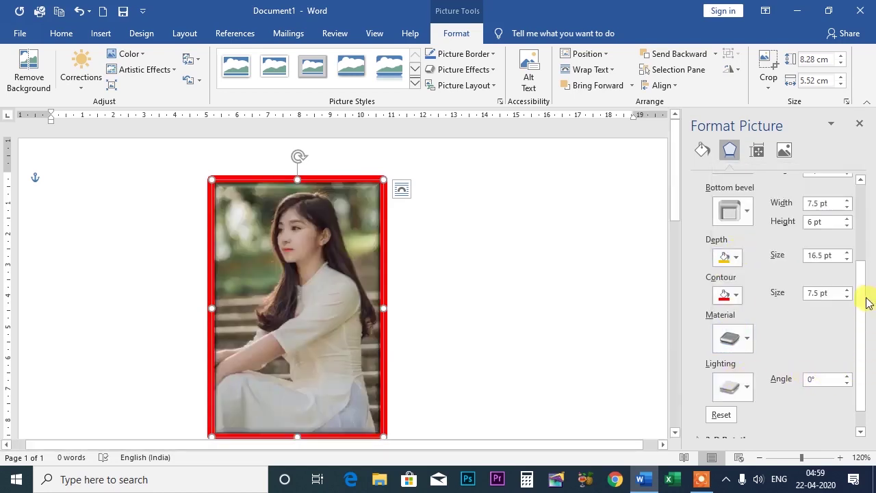
Apply a cool lighting preset and set the lighting angle to 10°.
scroll(868, 303, "down", 2)
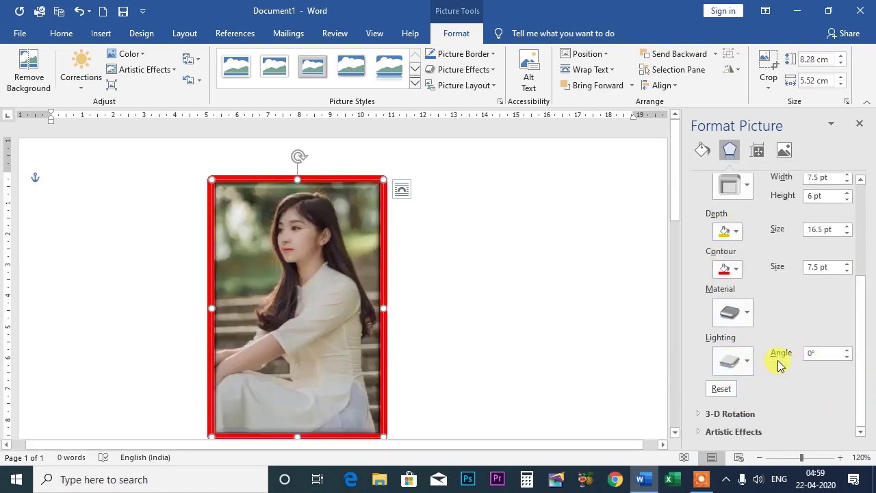
left_click(748, 360)
left_click(774, 281)
left_click(846, 350)
left_click(846, 350)
left_click(846, 350)
left_click(846, 350)
left_click(846, 357)
left_click(846, 357)
left_click(846, 357)
left_click(847, 357)
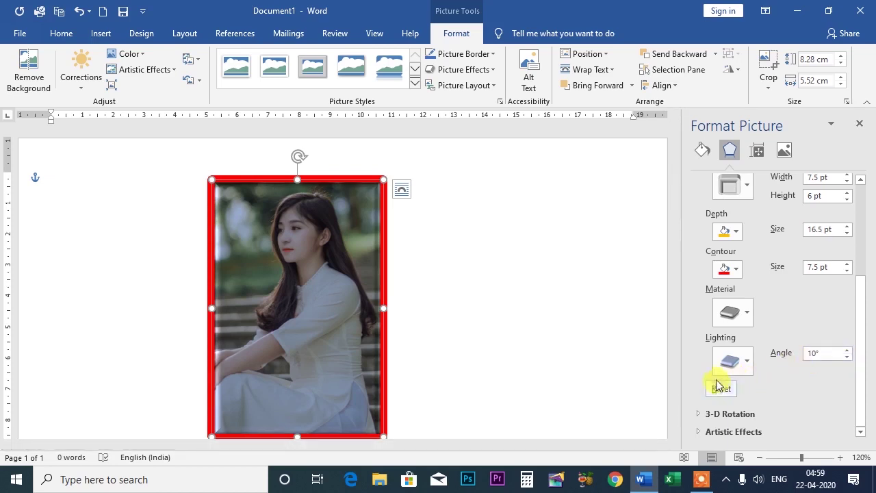
Set the photo's top bevel to No Bevel.
left_click_drag(860, 356, 863, 244)
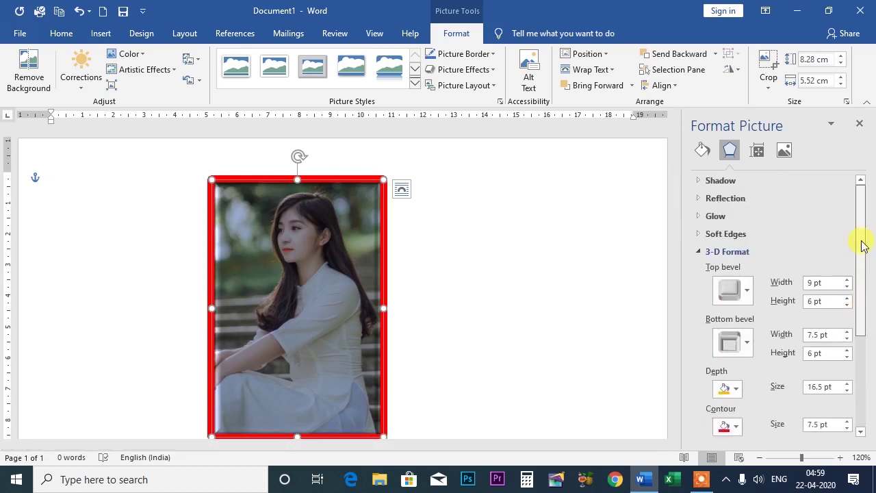
left_click(746, 287)
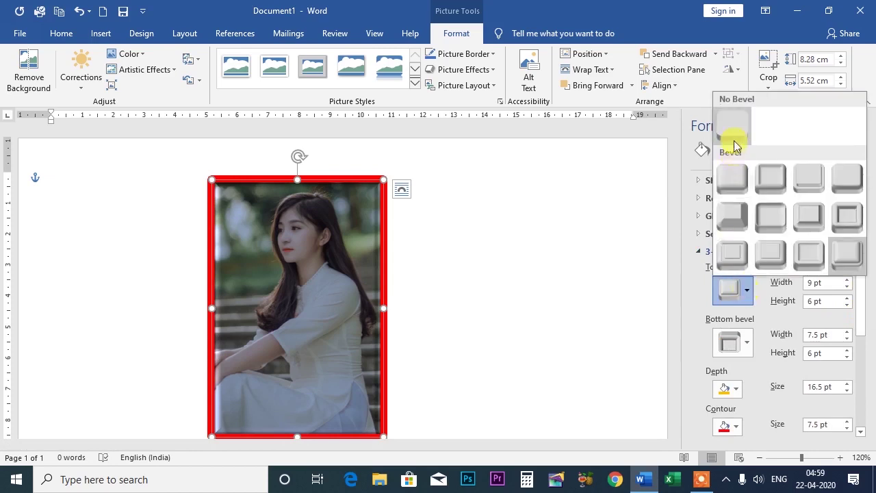
left_click(732, 126)
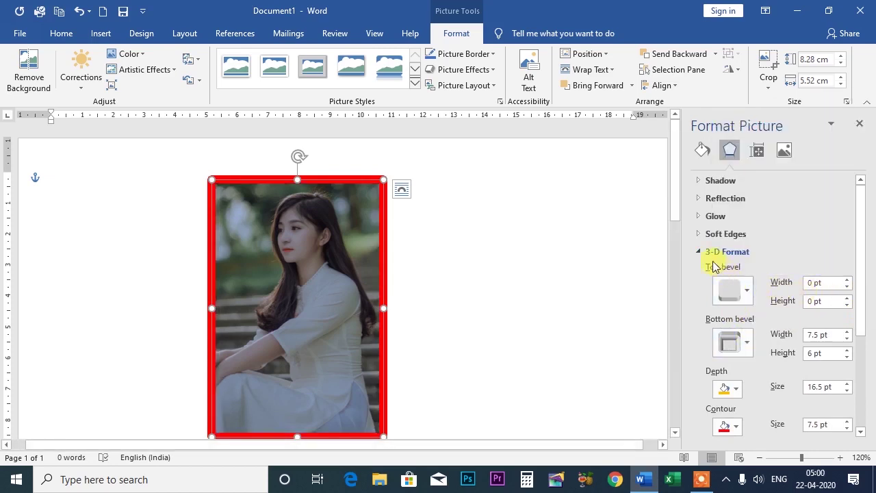
left_click(698, 251)
left_click(698, 252)
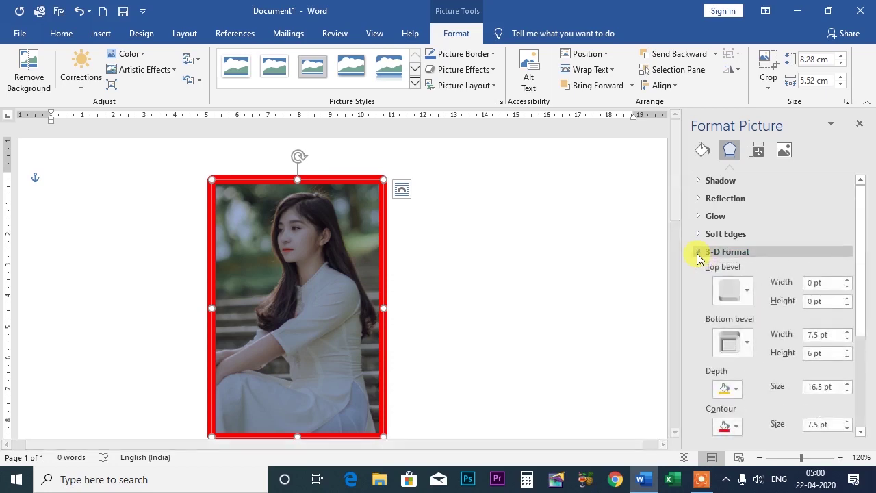
left_click(747, 291)
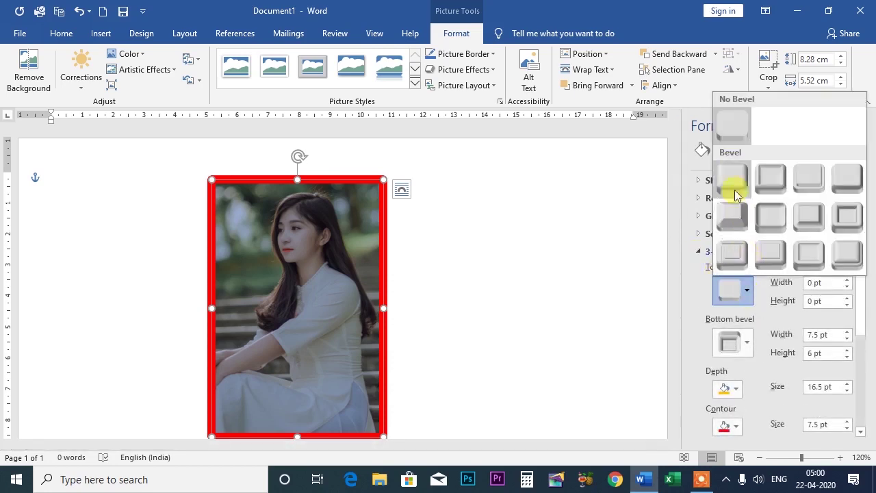
left_click(735, 130)
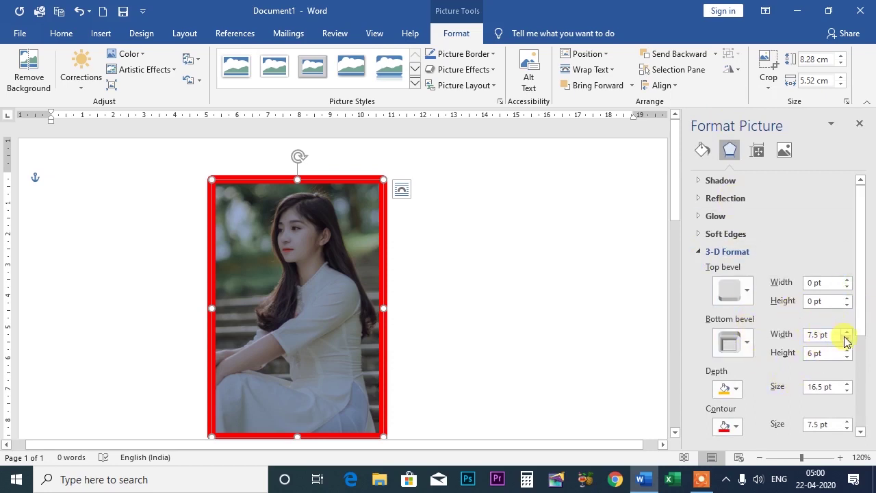
Set the bottom bevel width, depth and contour size to 0 pt.
left_click_drag(836, 334, 759, 351)
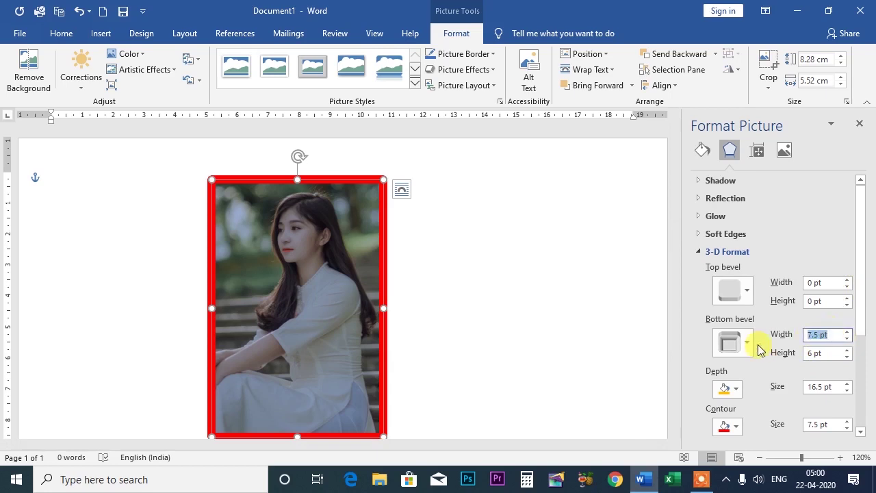
type("0")
left_click_drag(821, 356, 782, 355)
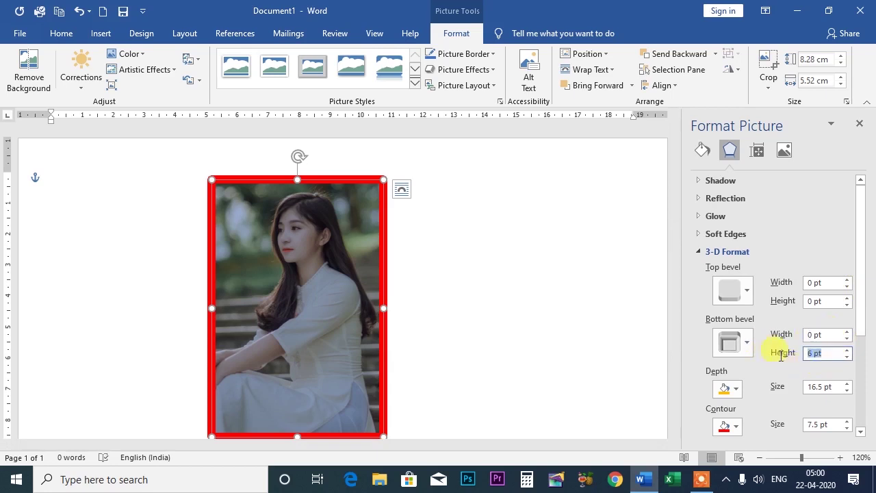
left_click_drag(834, 387, 799, 389)
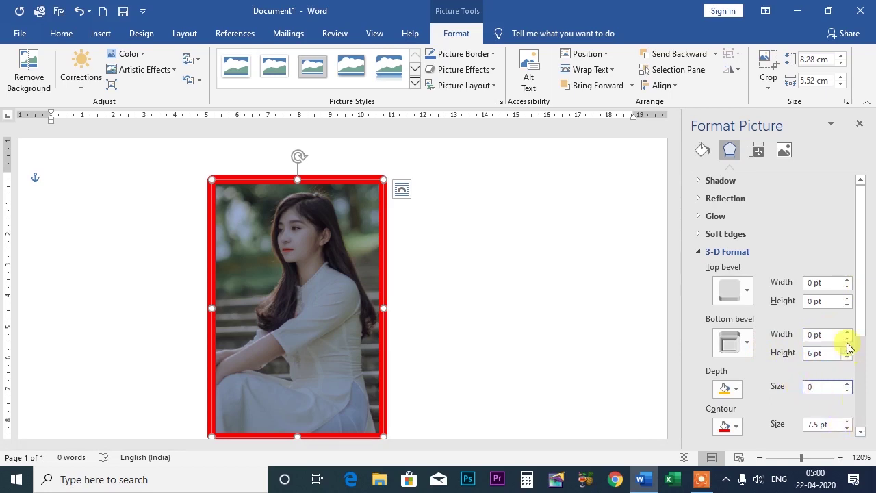
scroll(848, 347, "down", 3)
left_click_drag(836, 337, 747, 344)
type("0")
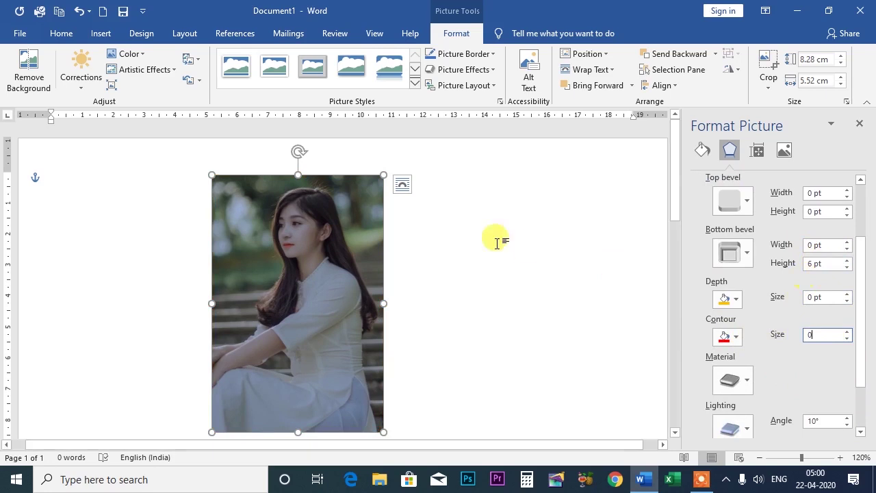
scroll(546, 274, "down", 2)
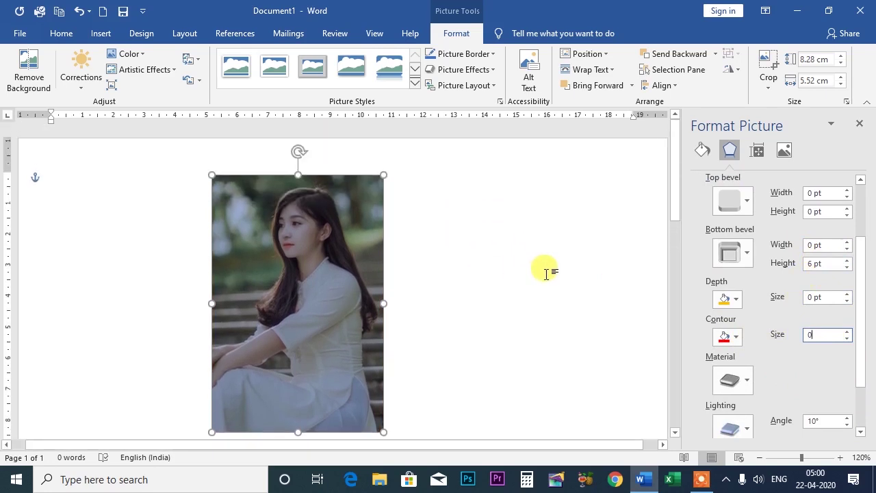
scroll(700, 313, "down", 2)
scroll(718, 322, "up", 3)
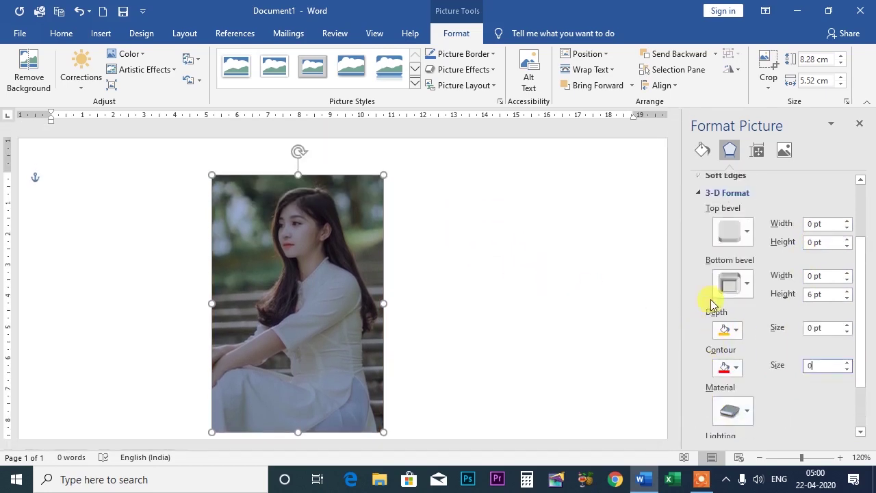
left_click(705, 196)
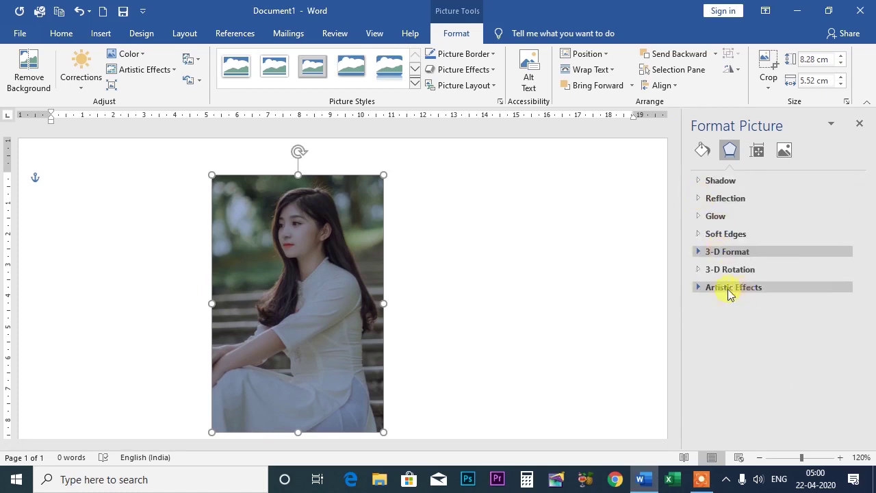
Try off-axis, slab and parallel 3-D rotation presets, then choose No Rotation.
left_click(697, 270)
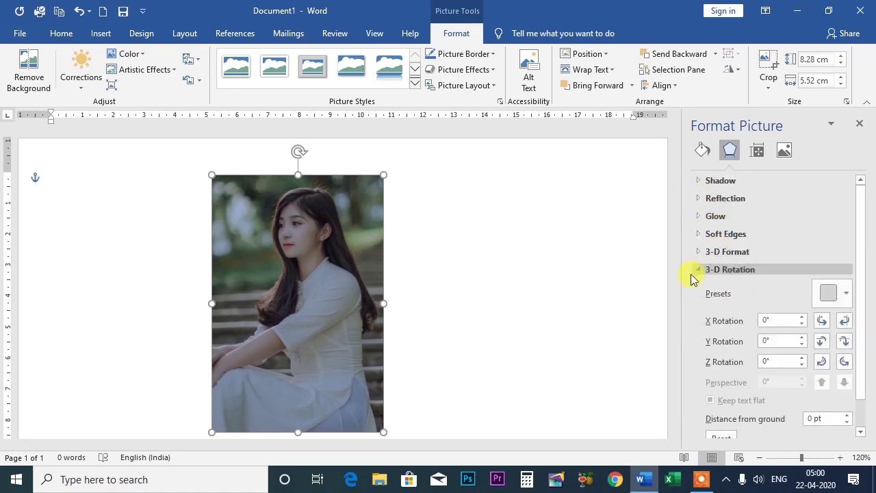
left_click(846, 293)
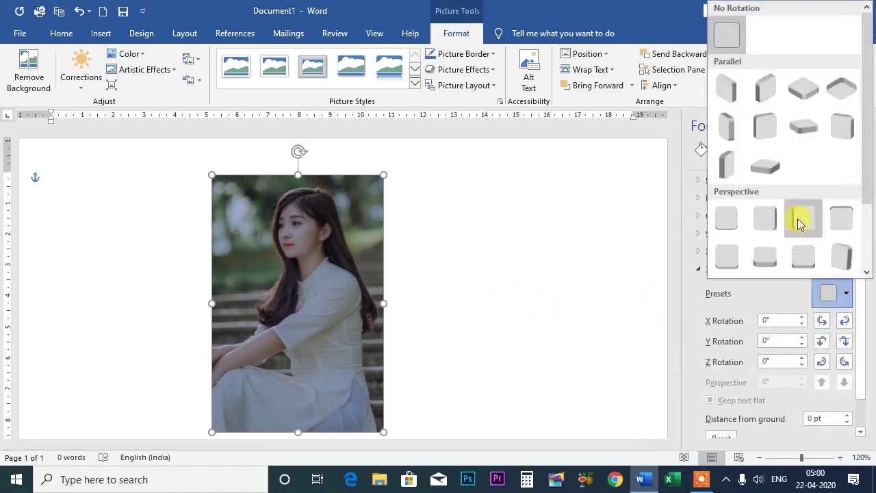
left_click(727, 164)
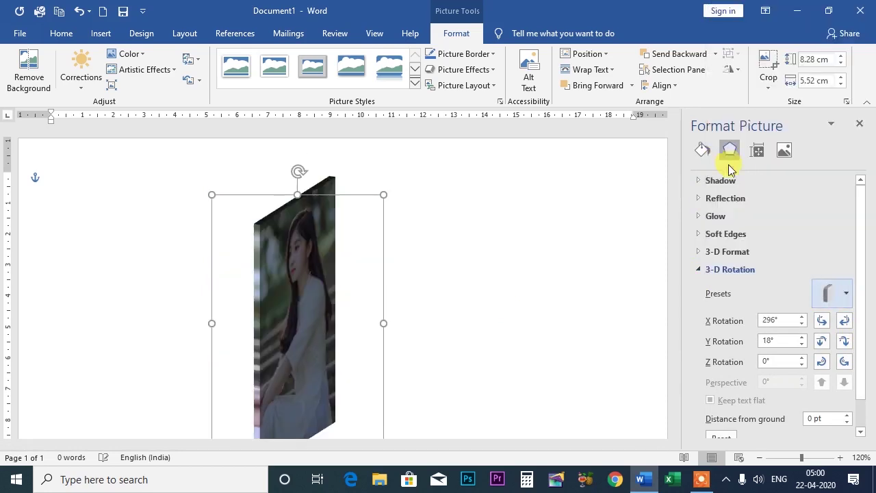
left_click(847, 293)
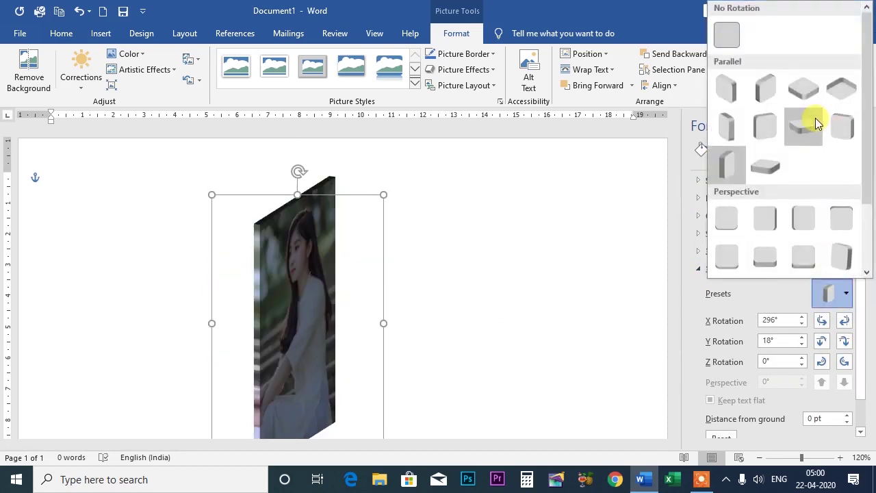
left_click(804, 125)
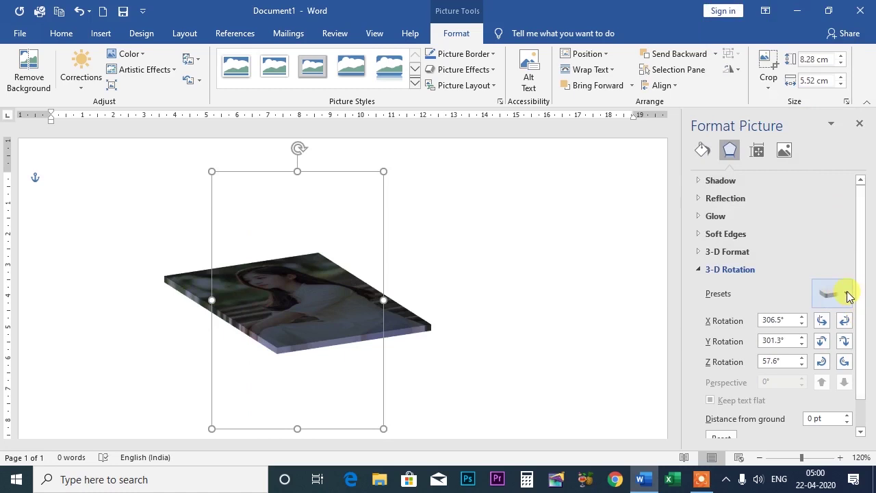
left_click(848, 293)
left_click(727, 164)
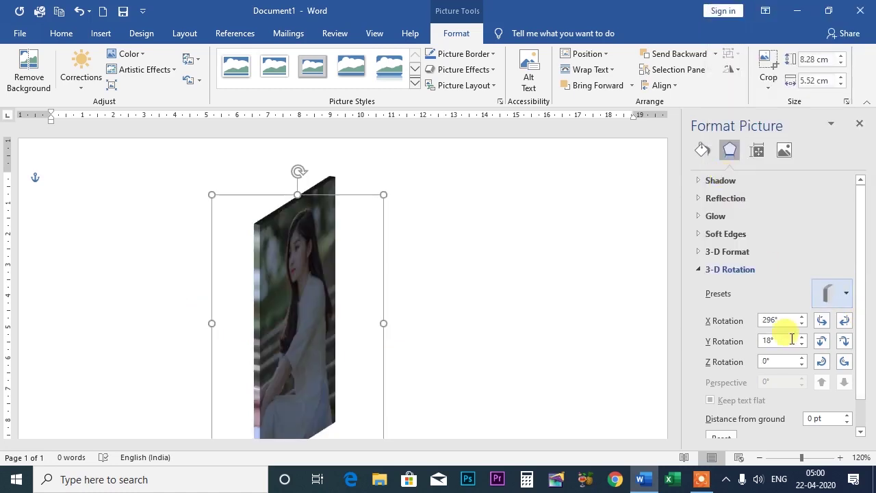
left_click(846, 296)
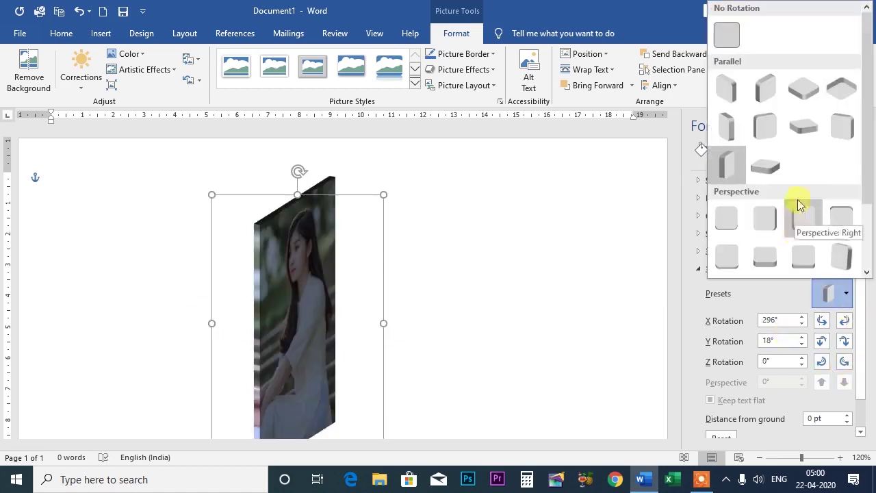
left_click(760, 96)
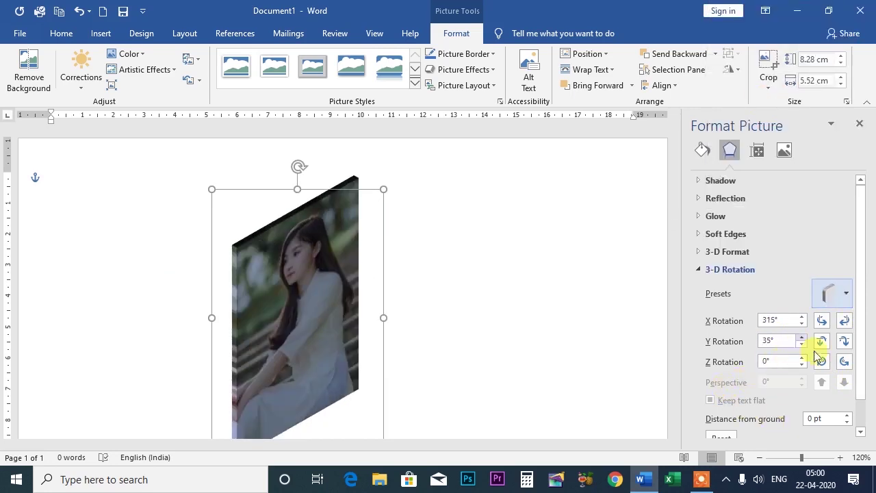
left_click(846, 296)
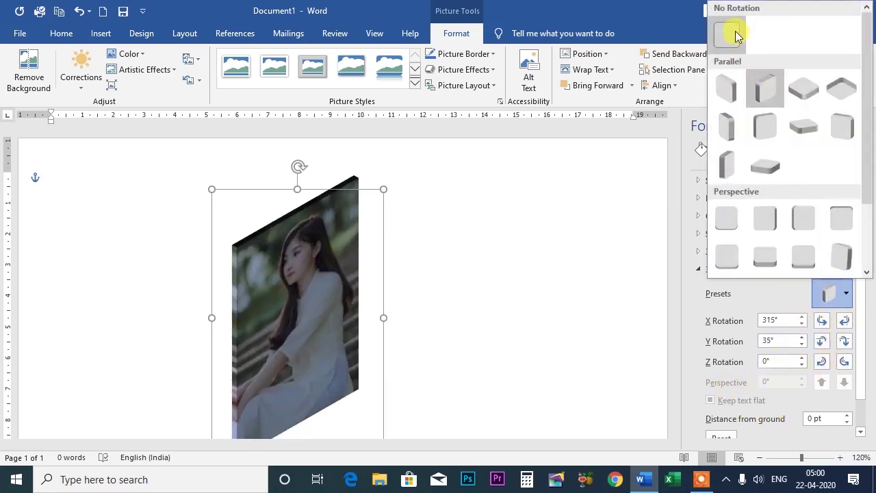
left_click(731, 32)
Raise the X rotation angle, then bring it back to 0°.
left_click(803, 317)
left_click(802, 318)
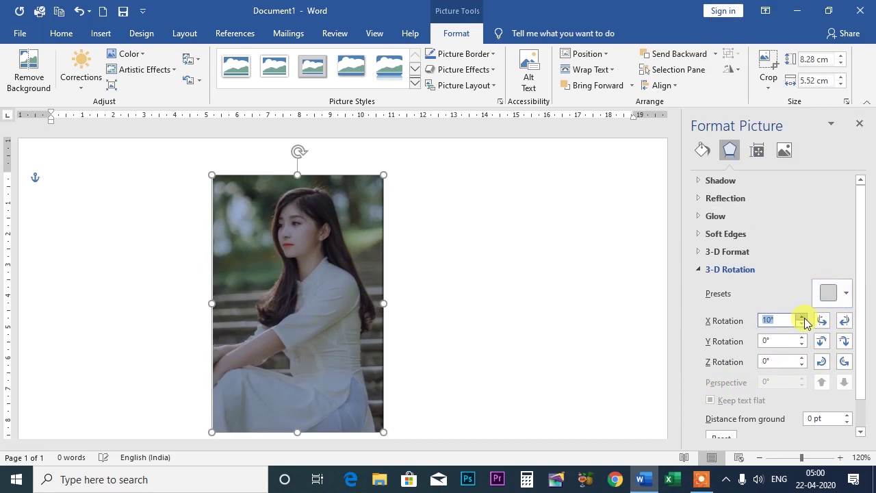
left_click(803, 318)
left_click(802, 318)
left_click(801, 324)
left_click(801, 323)
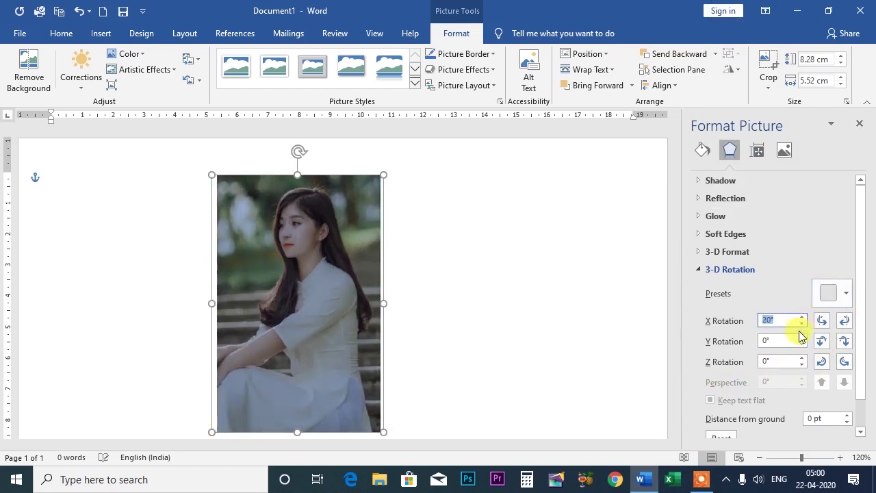
left_click(802, 324)
left_click(802, 324)
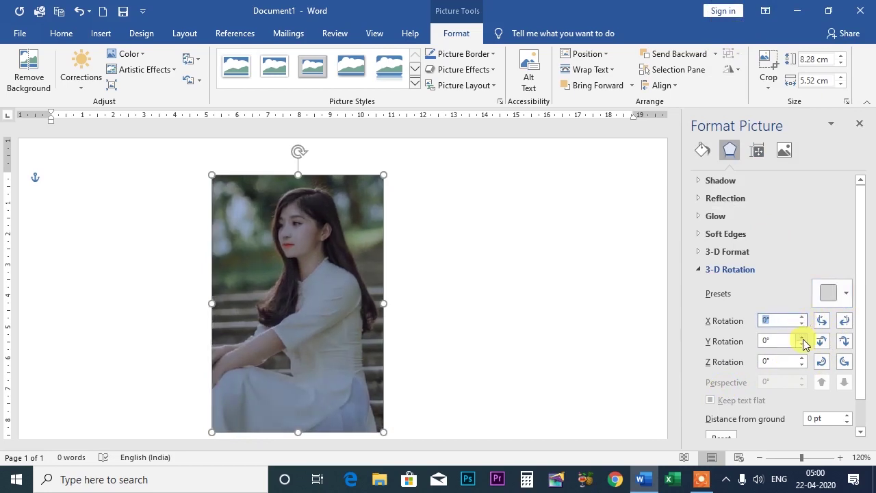
Adjust the Y and Z rotation angles, then reset the photo to No Rotation.
left_click(803, 338)
left_click(802, 338)
left_click(802, 344)
left_click(802, 345)
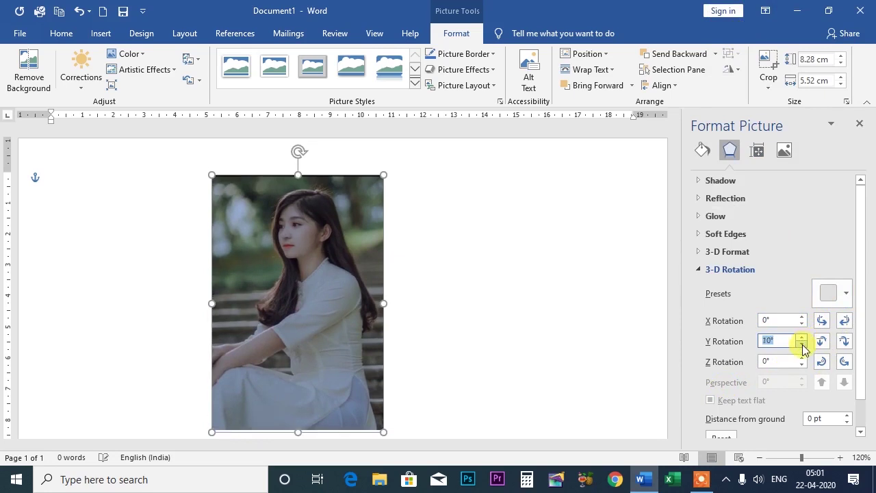
left_click(802, 358)
left_click(802, 358)
left_click(802, 357)
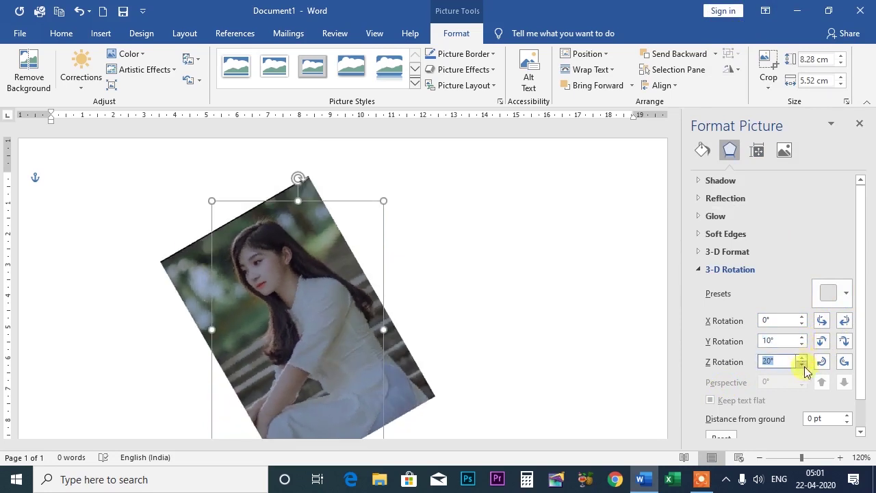
left_click(802, 364)
left_click(837, 296)
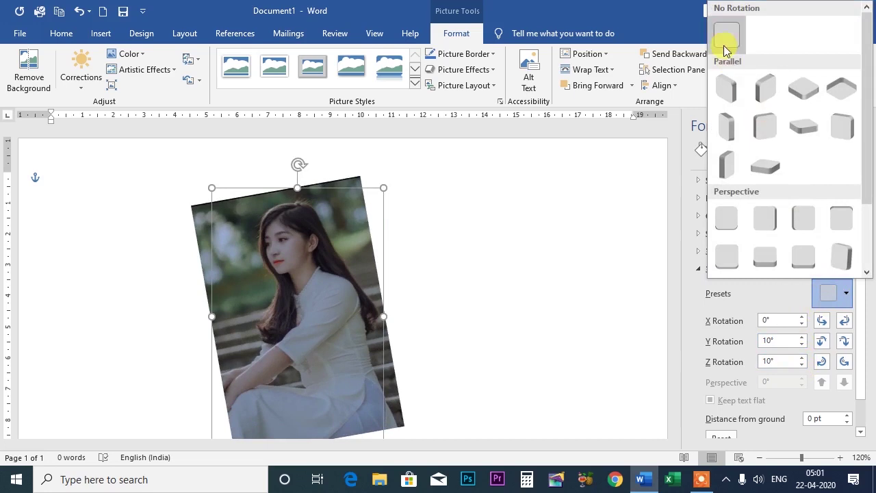
left_click(723, 29)
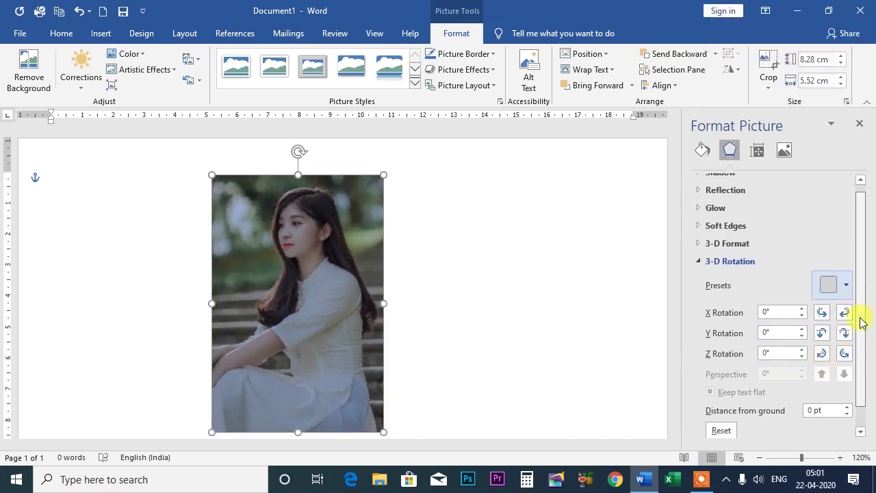
Raise the distance from ground, reset it to 0 pt, and collapse 3-D Rotation.
left_click_drag(861, 319, 861, 377)
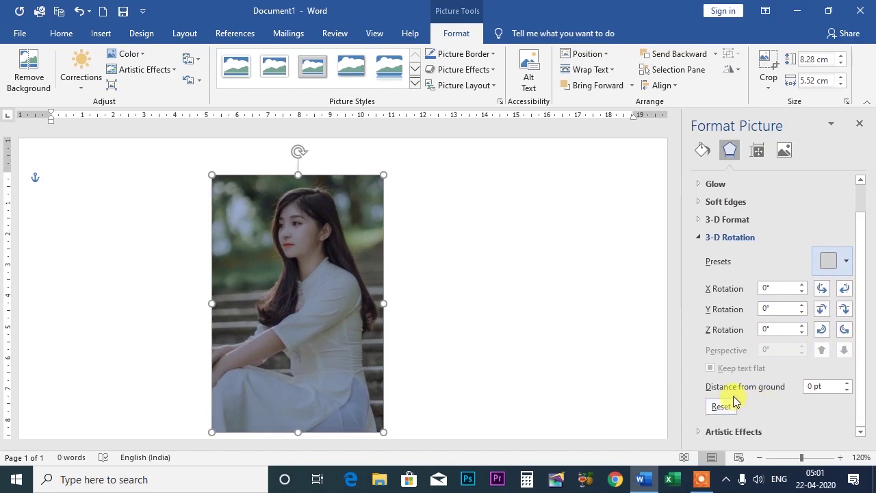
left_click(847, 384)
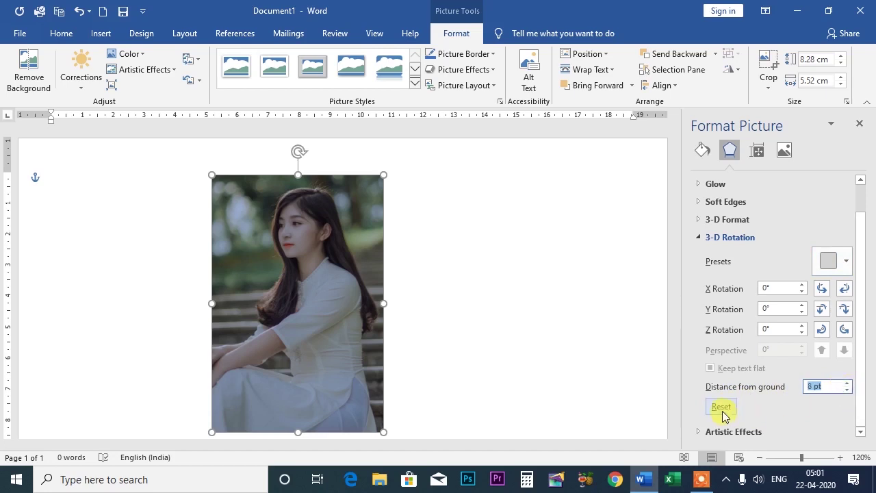
left_click(723, 408)
left_click(847, 383)
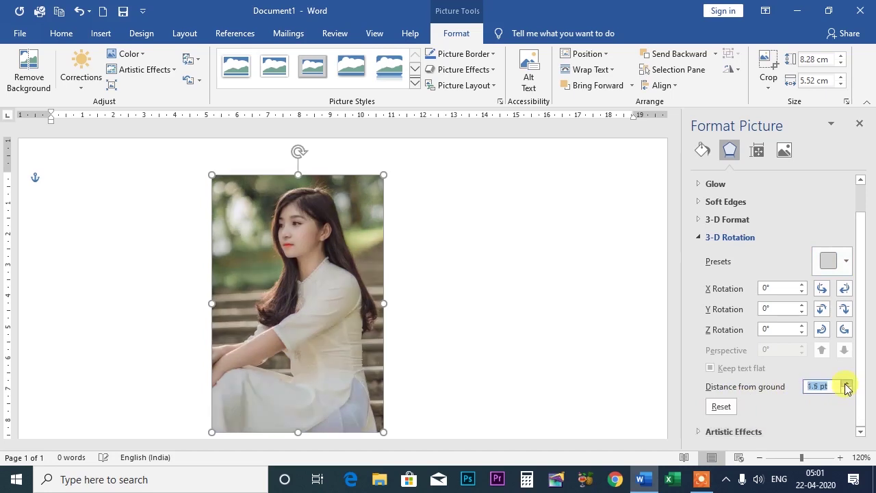
left_click(847, 391)
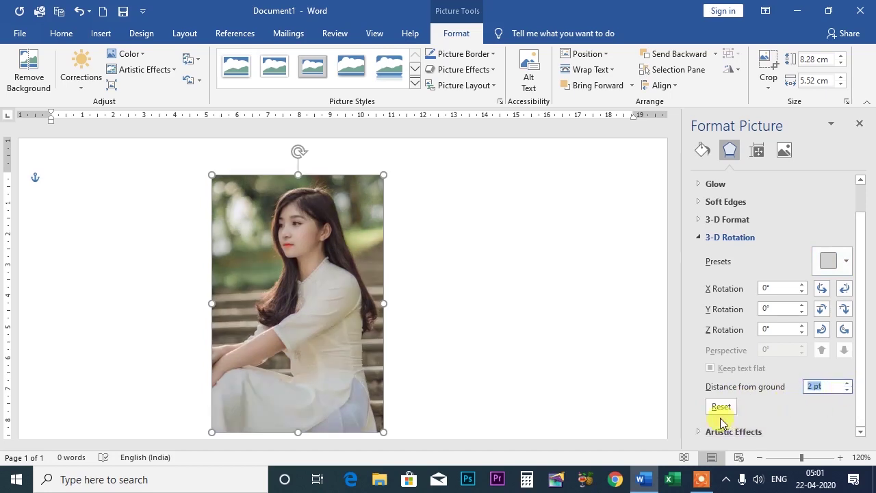
left_click(720, 411)
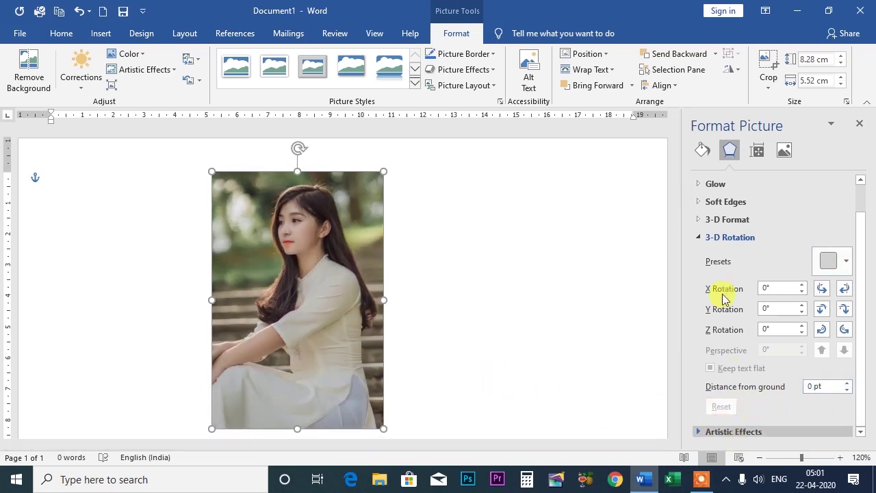
left_click(700, 238)
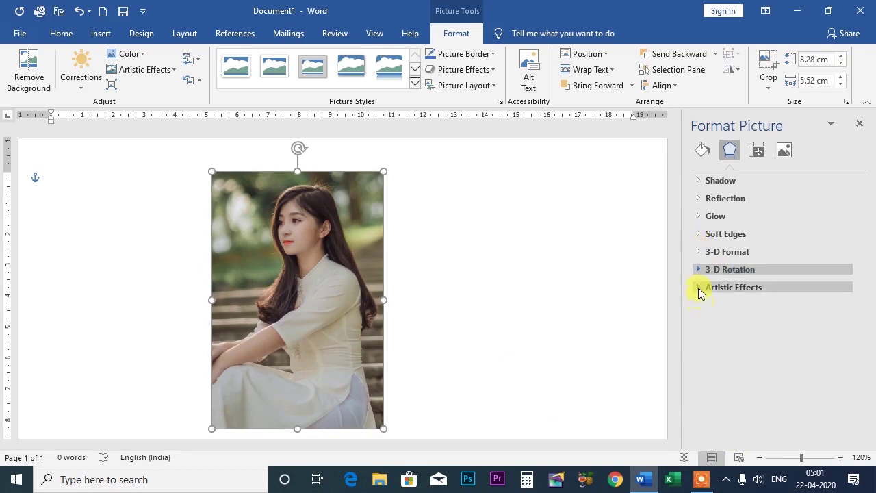
Apply the Glow Diffused and Paint Strokes artistic effects, then remove them.
left_click(696, 288)
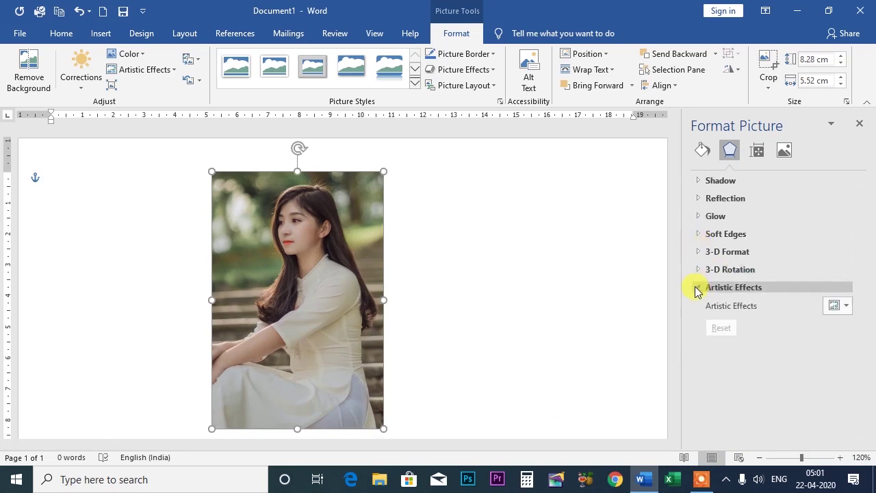
left_click(844, 308)
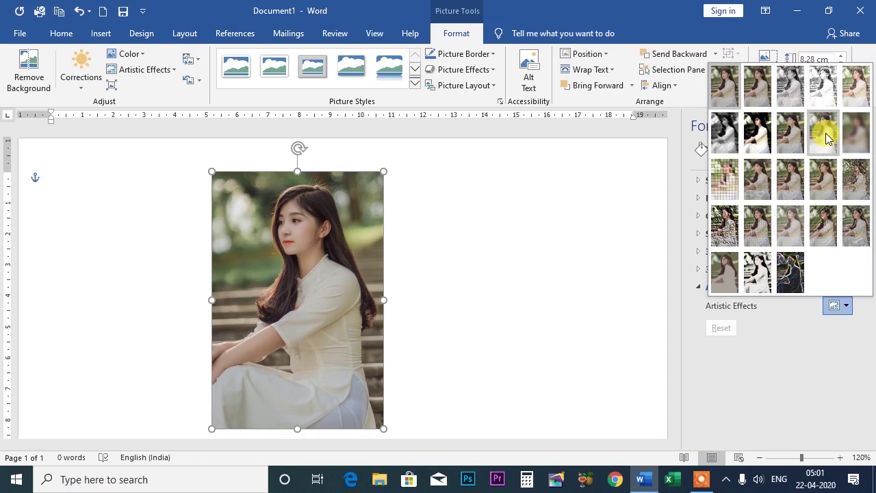
left_click(825, 132)
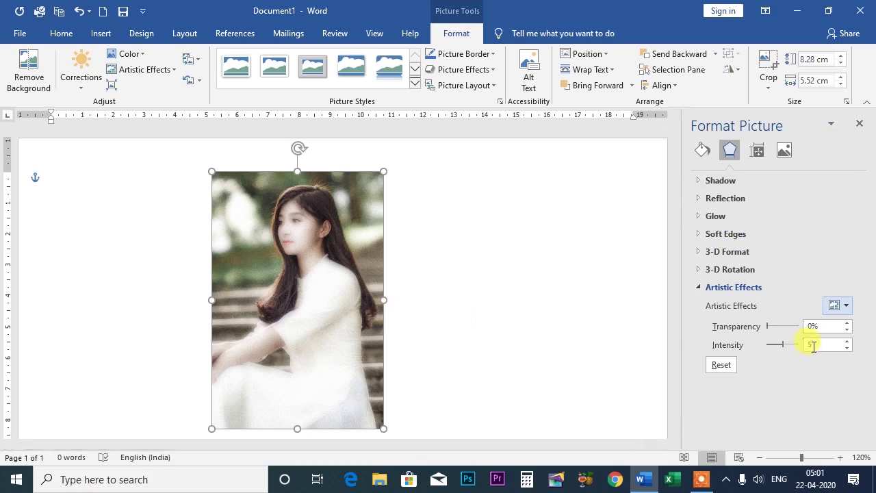
left_click(847, 306)
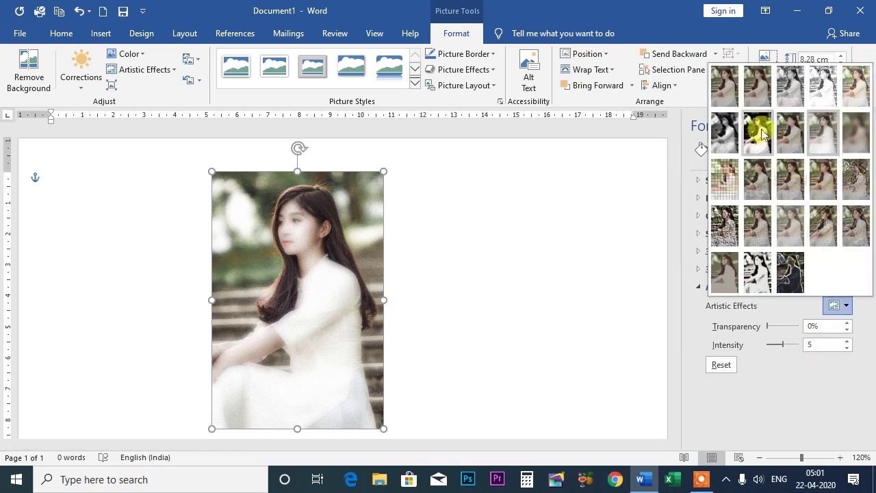
key("Escape")
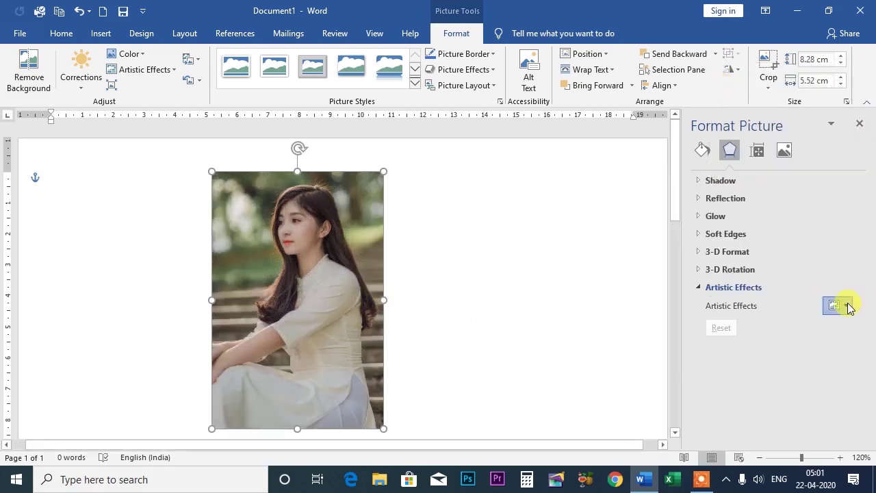
left_click(847, 306)
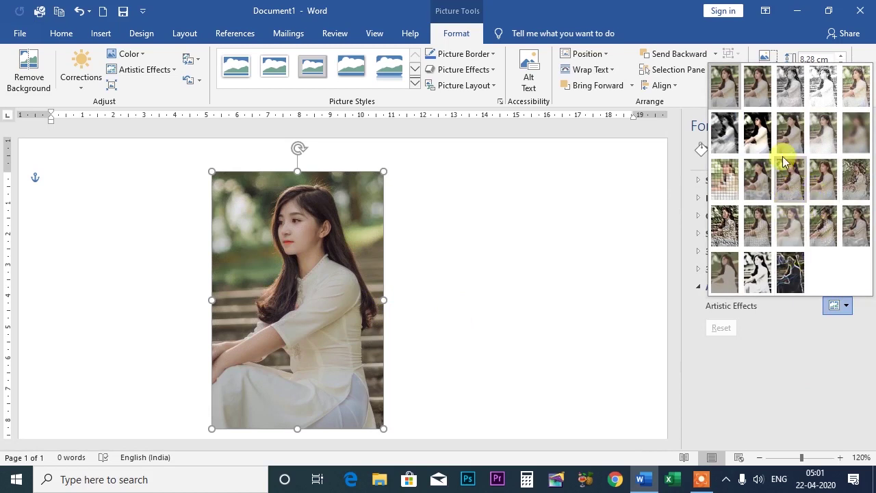
key("Escape")
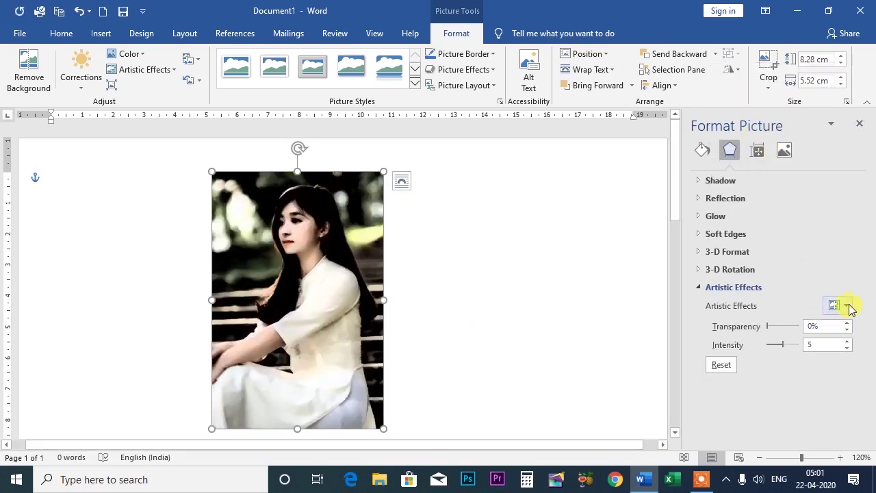
left_click(848, 306)
left_click(726, 84)
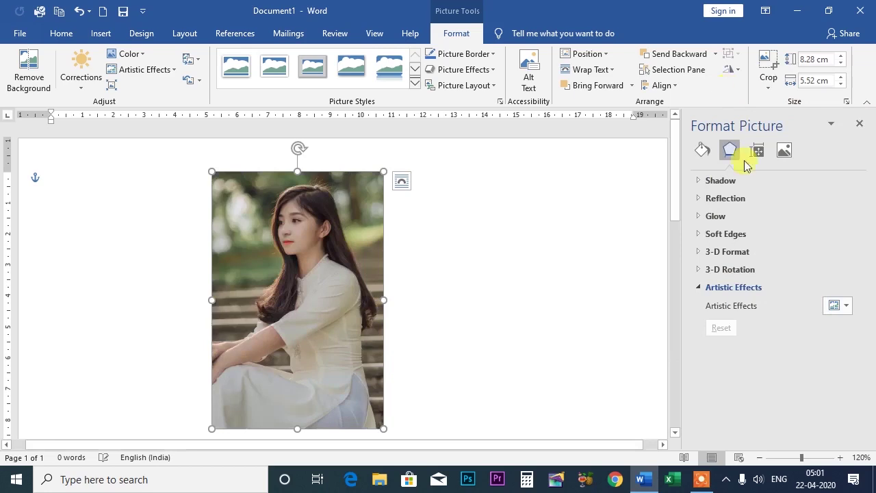
Apply Pencil Sketch, raise its transparency, then reset to the original photo.
left_click(853, 305)
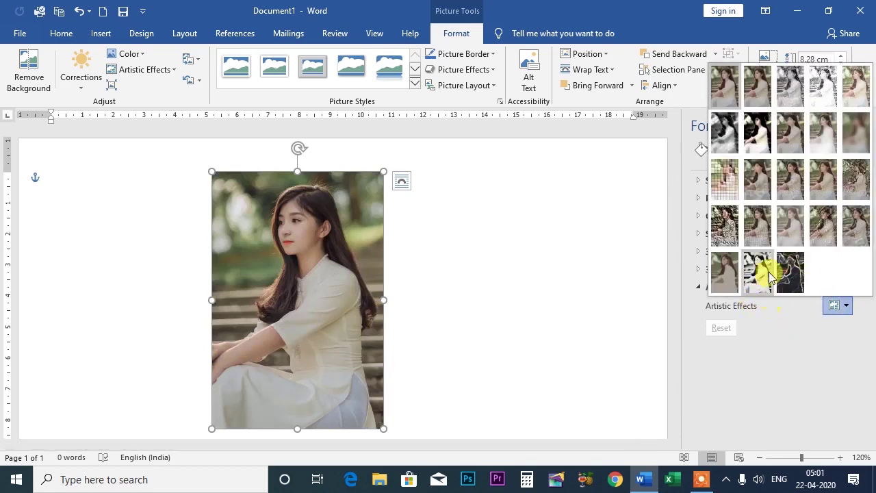
left_click(768, 271)
mouse_move(772, 327)
left_mouse_down()
mouse_move(790, 328)
mouse_move(781, 334)
mouse_move(787, 345)
left_mouse_up()
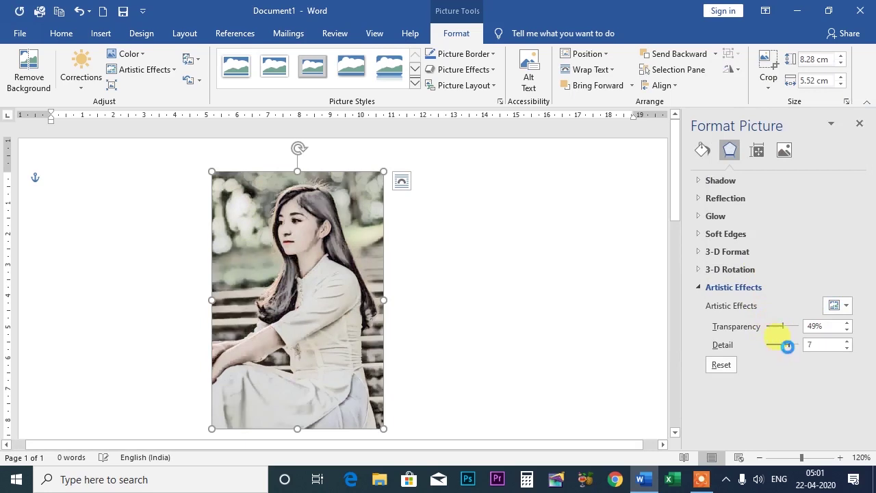
left_click(721, 365)
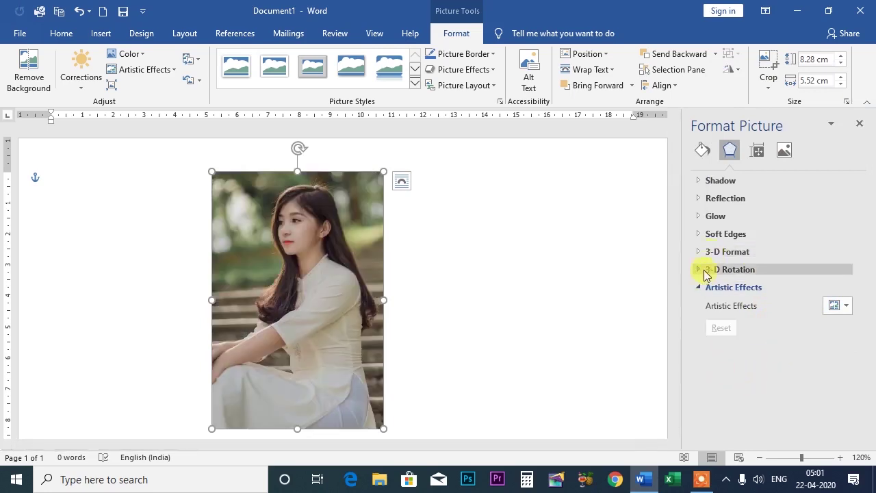
Give the photo a solid green fill in Fill & Line.
left_click(704, 154)
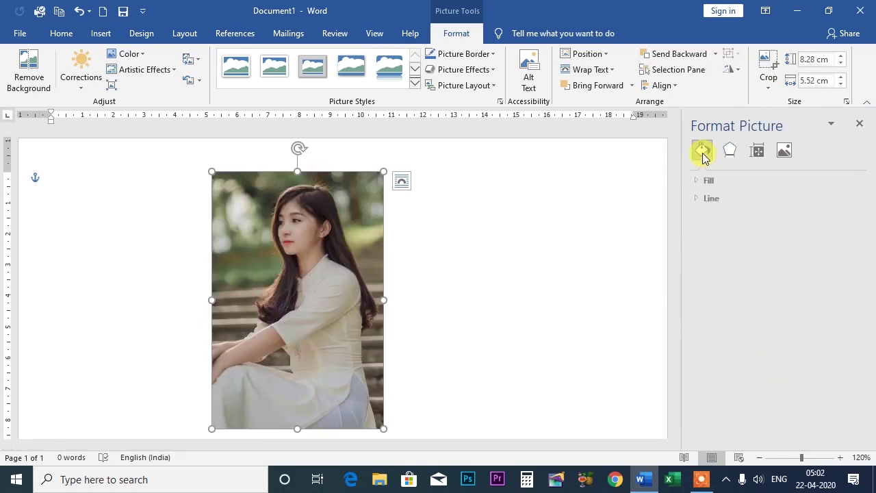
left_click(705, 181)
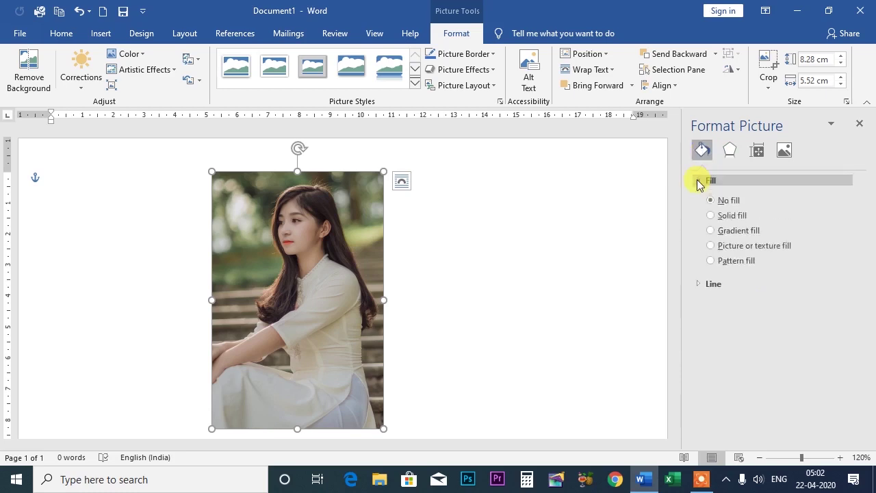
left_click(713, 216)
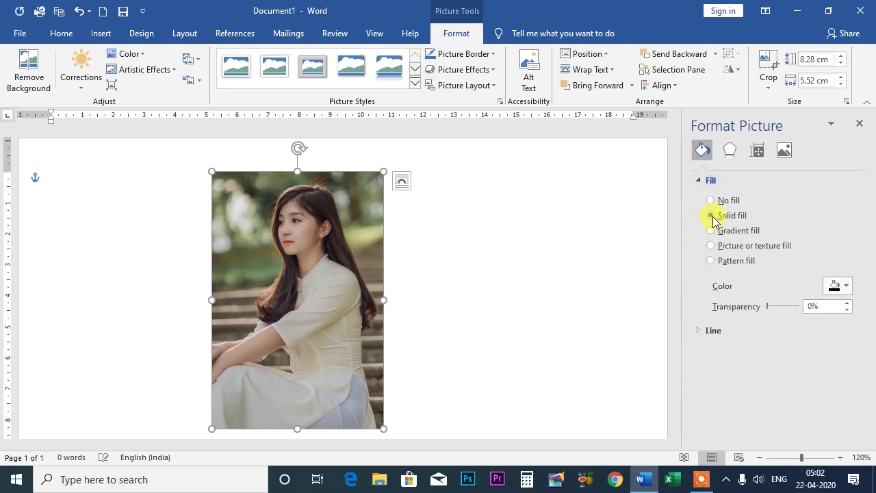
left_click(846, 286)
left_click(810, 393)
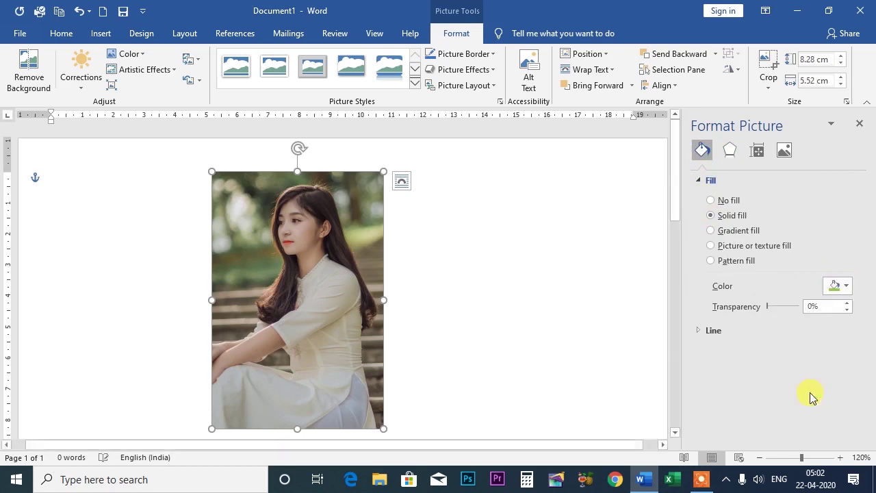
left_click(700, 184)
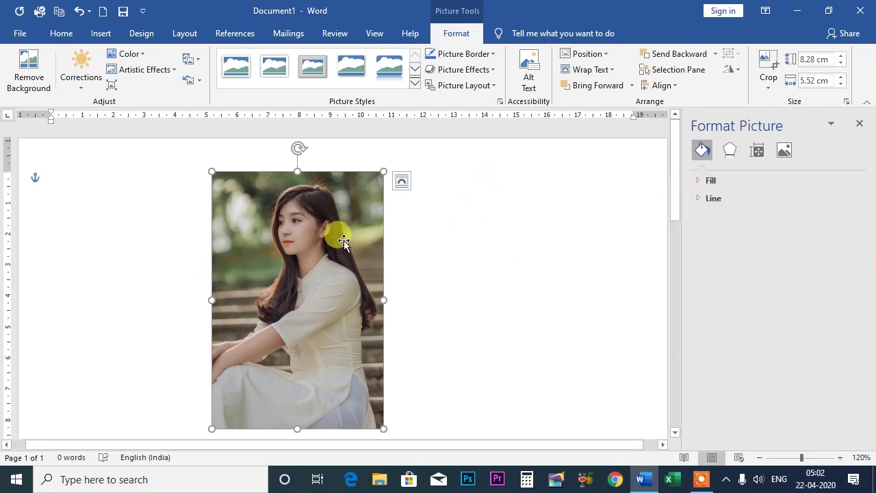
Give the photo a solid 0.75 pt outline.
left_click(702, 198)
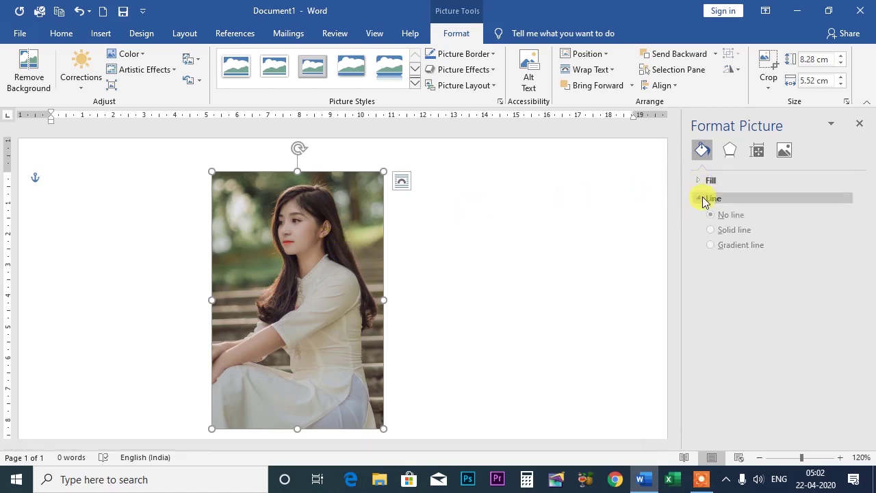
left_click(712, 234)
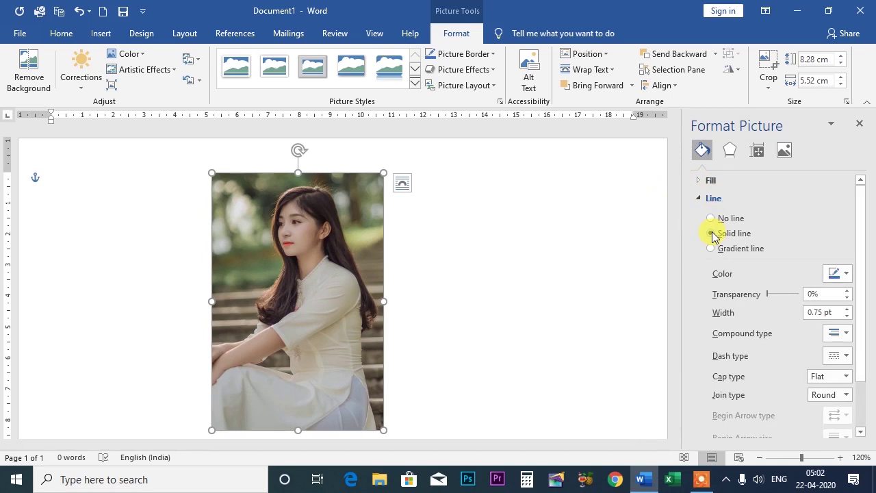
left_click(702, 199)
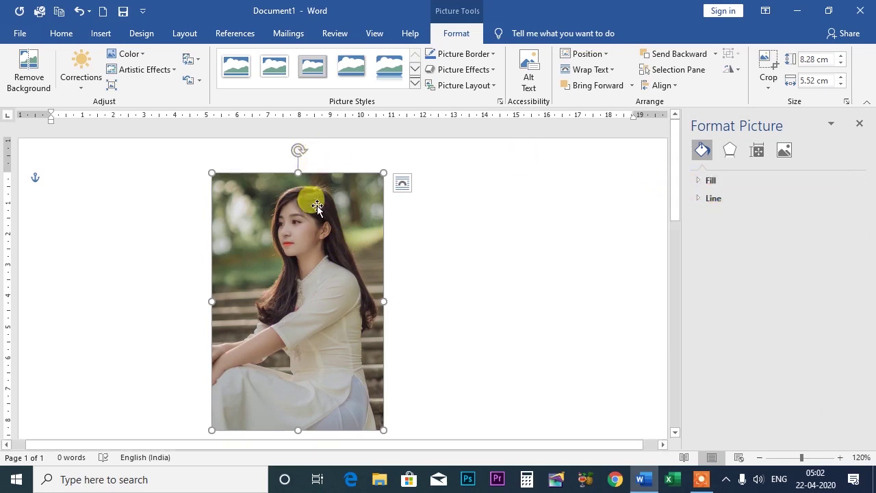
Apply a 6 pt picture border to the photo.
left_click(479, 54)
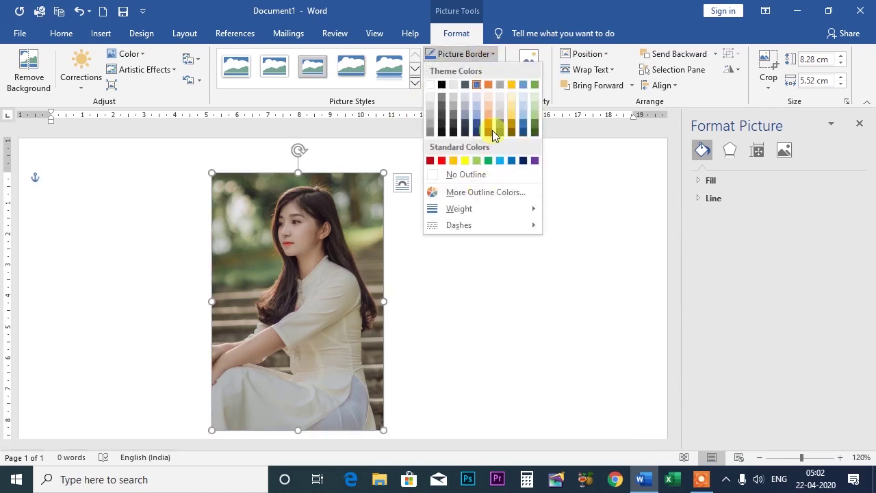
mouse_move(452, 209)
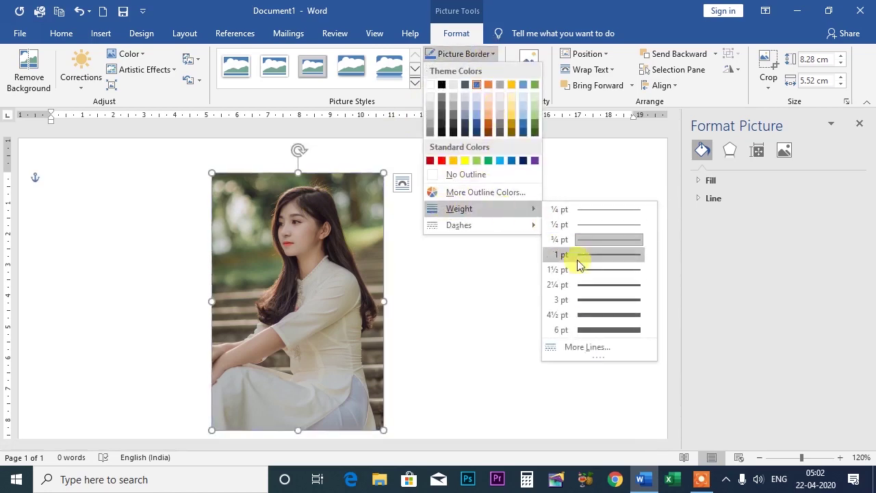
left_click(601, 329)
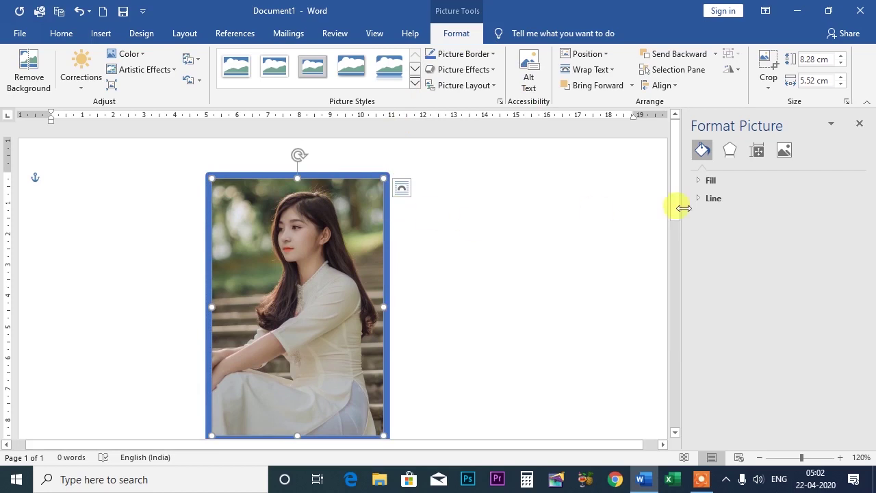
Try light blue and then red for the border colour, then set it to No line.
left_click(700, 198)
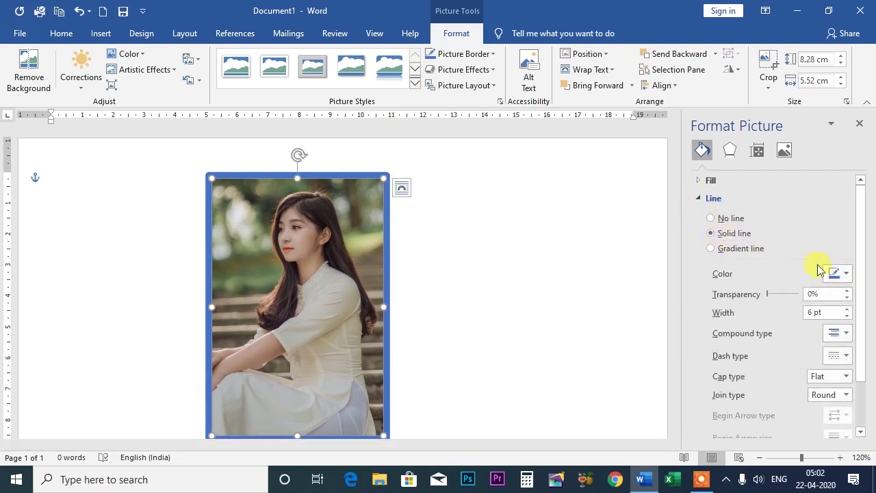
left_click(845, 274)
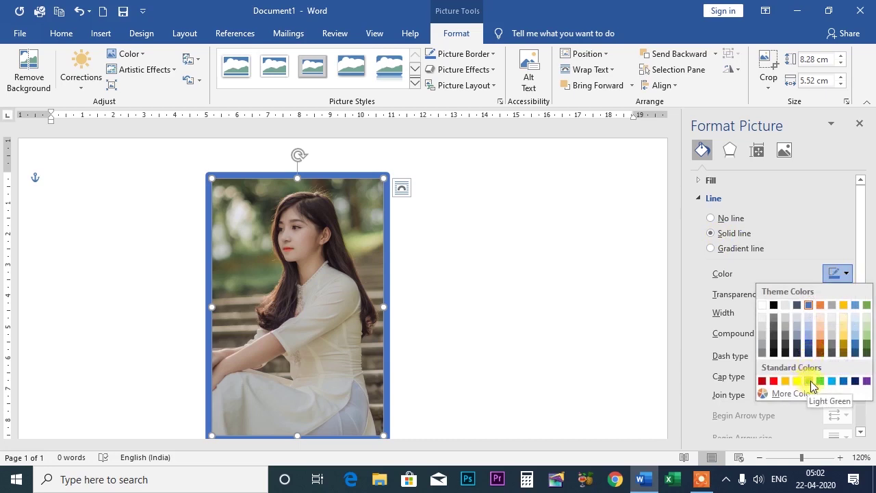
left_click(832, 382)
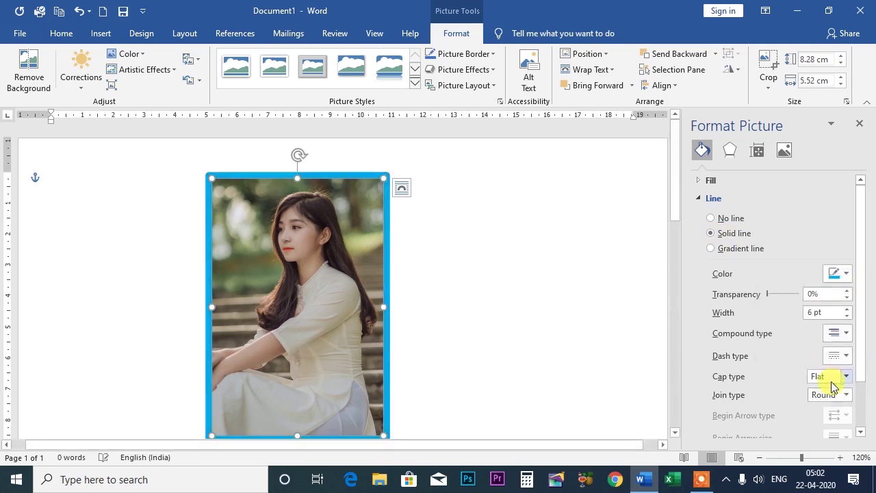
left_click(847, 274)
left_click(778, 381)
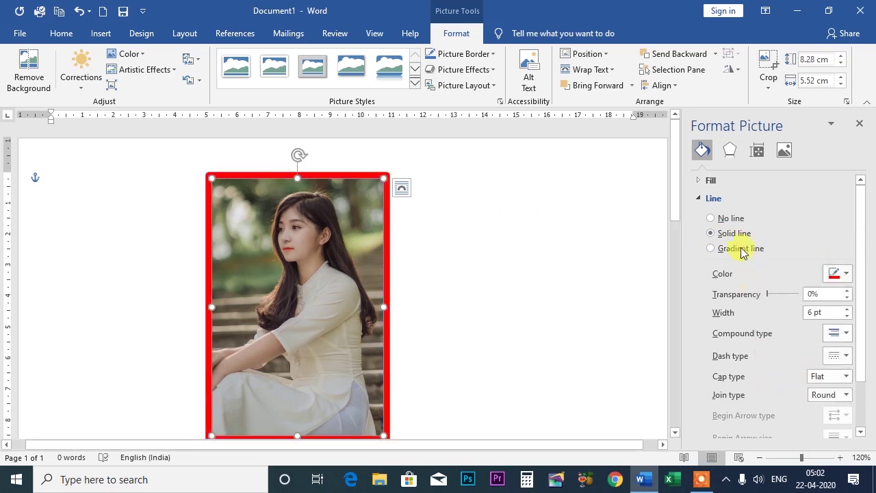
left_click(711, 218)
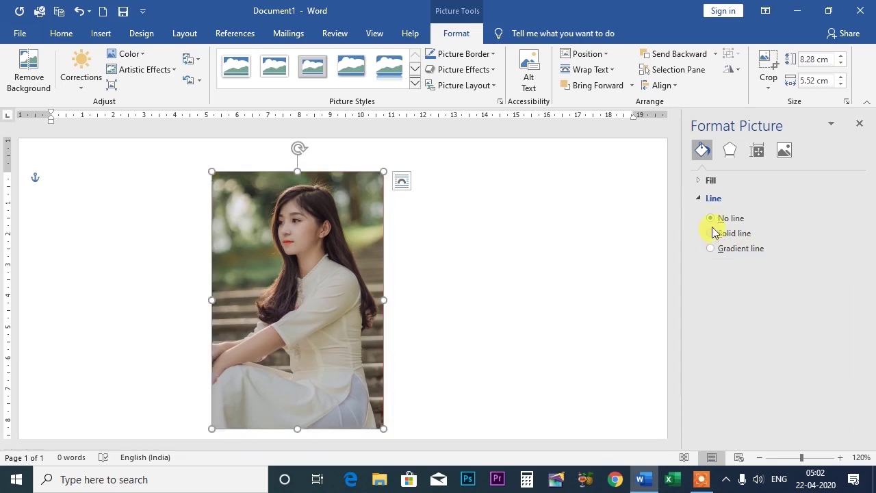
Reapply a thick 6 pt black picture border.
left_click(469, 54)
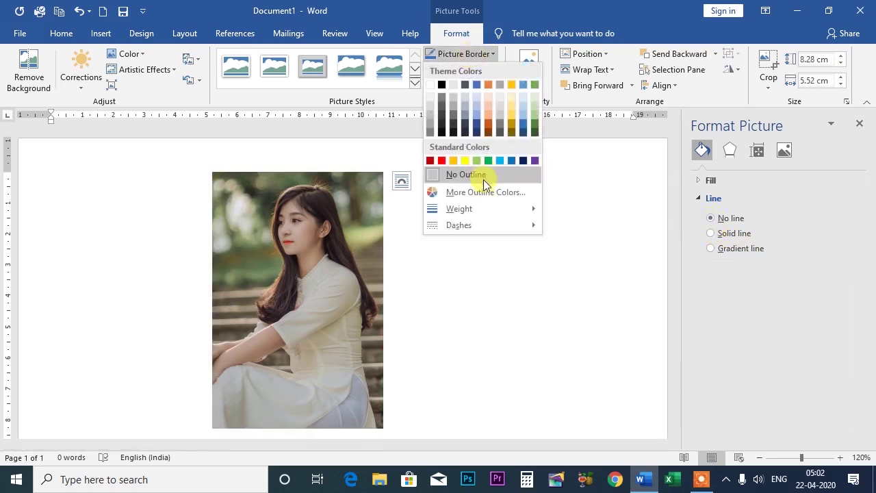
mouse_move(509, 209)
left_click(616, 315)
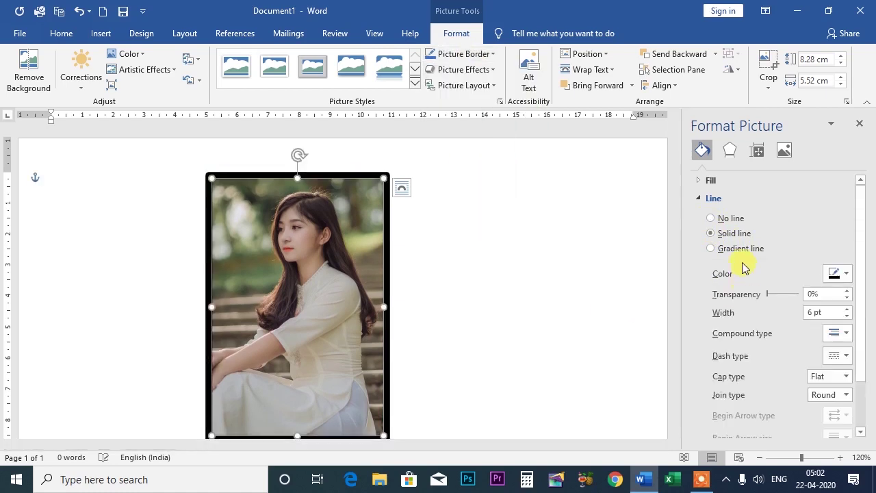
Make the red border 34% transparent and 9 pt wide.
left_click(836, 273)
key("Escape")
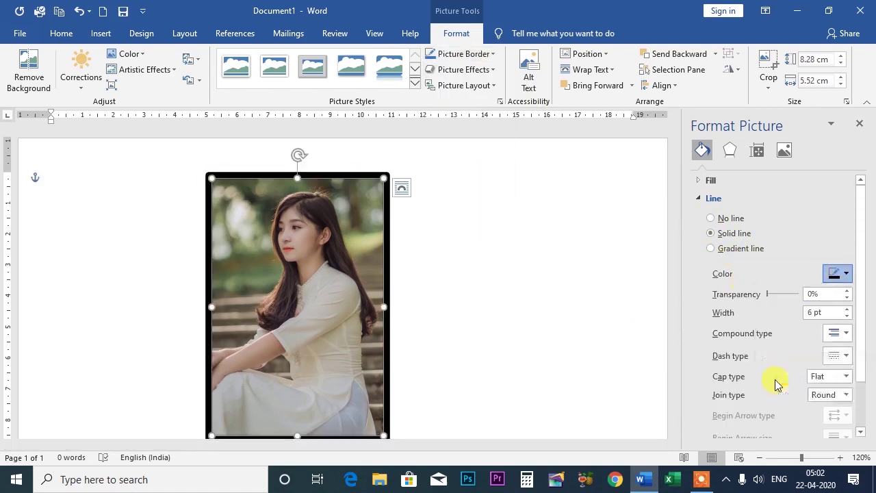
left_click_drag(769, 293, 780, 300)
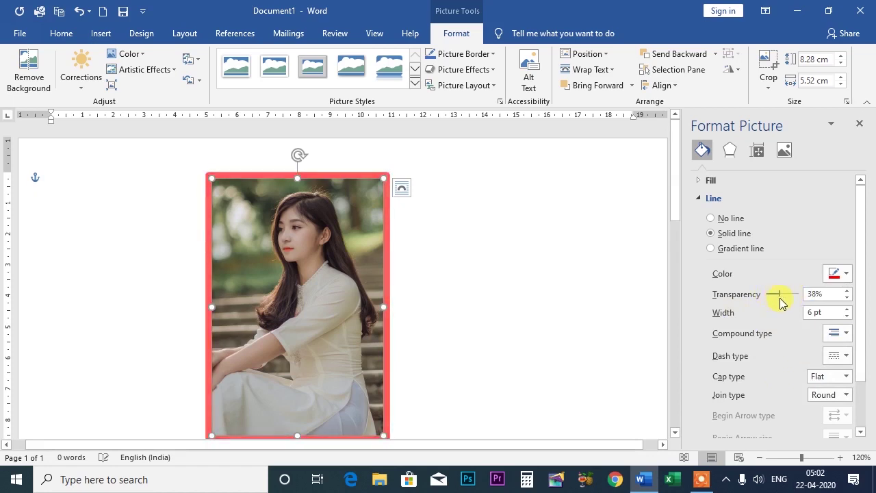
left_click(847, 317)
left_click(847, 316)
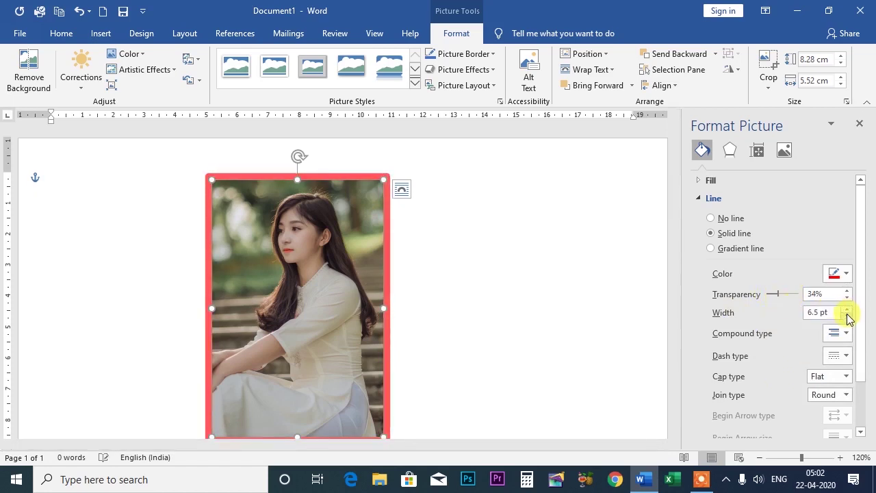
left_click(847, 317)
left_click(847, 316)
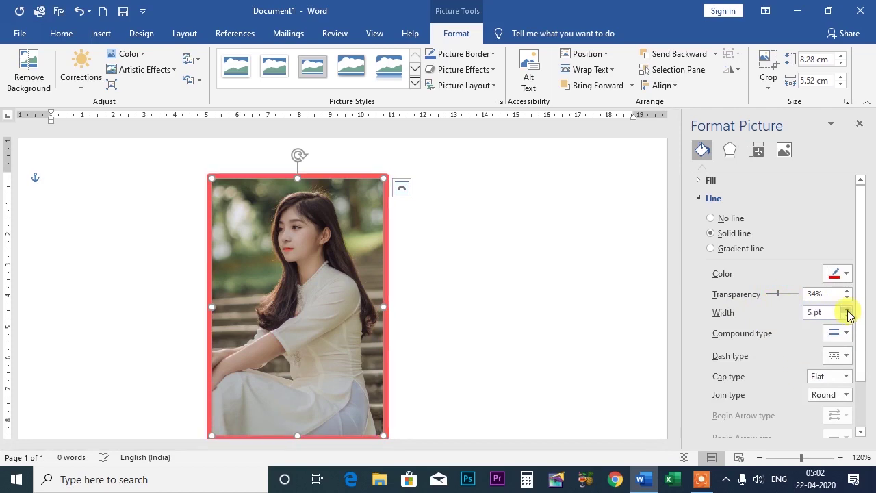
left_click(847, 309)
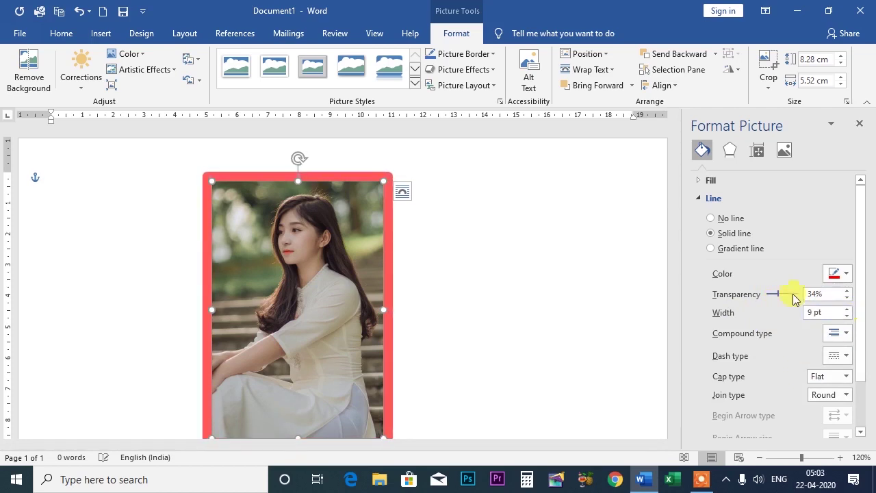
Try a double compound line, long dashes and bevel joins on the border.
scroll(794, 311, "down", 1)
left_click(829, 307)
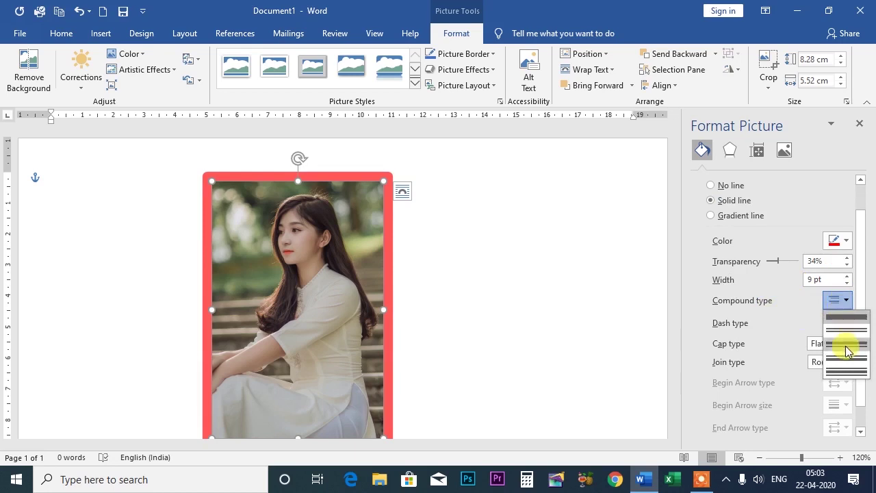
left_click(846, 345)
left_click(842, 324)
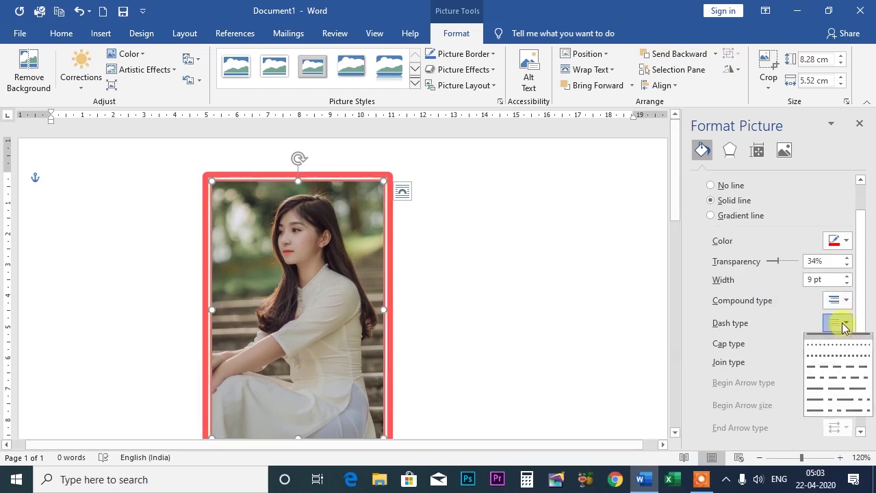
left_click(835, 377)
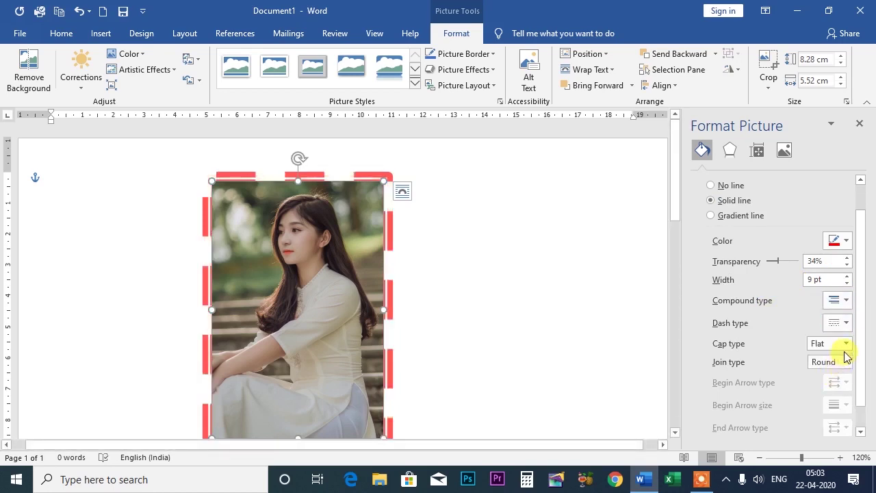
left_click(846, 361)
left_click(832, 390)
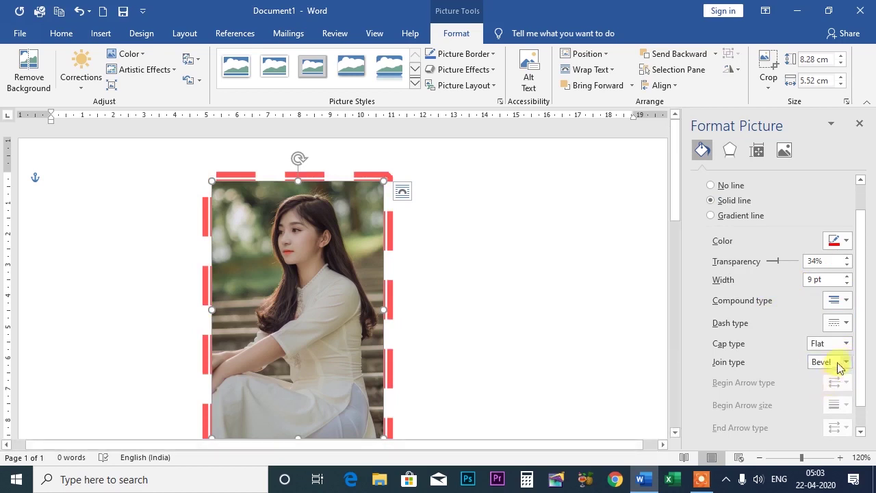
Revert the border to a single solid line with round joins, after trying mitre.
left_click(846, 300)
left_click(842, 319)
left_click(841, 319)
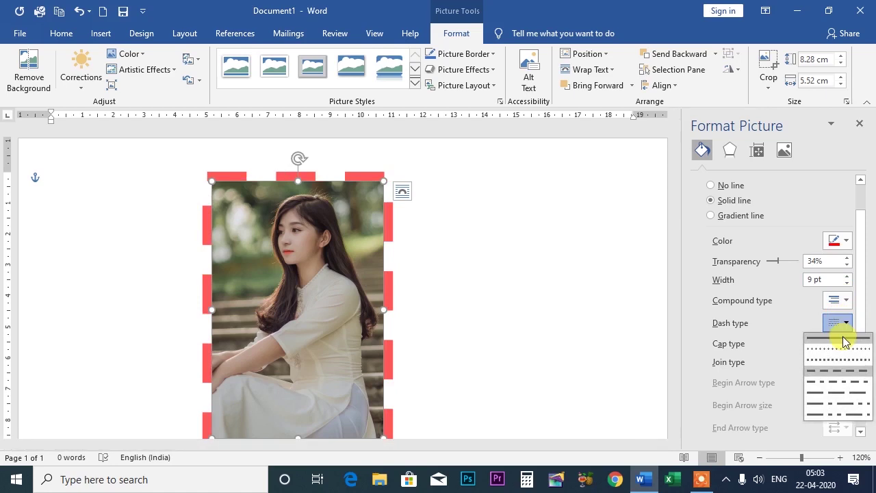
left_click(841, 333)
left_click(846, 362)
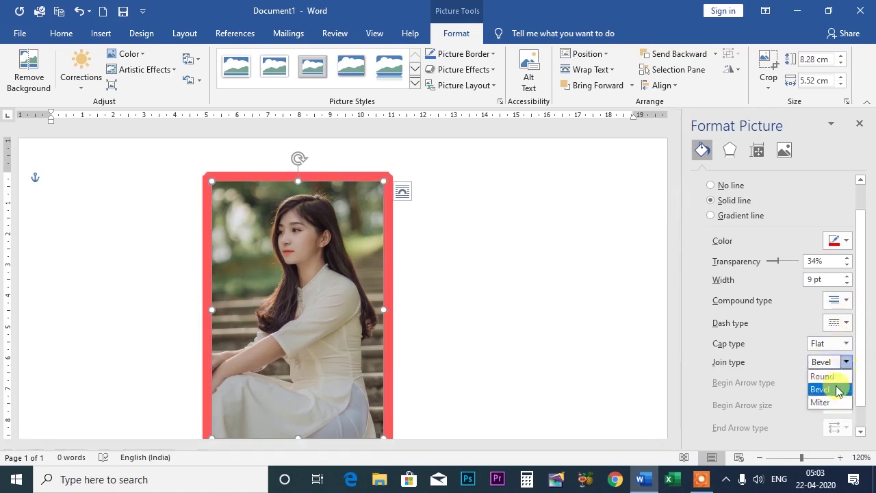
left_click(830, 377)
left_click(847, 362)
left_click(829, 401)
left_click(847, 362)
left_click(830, 377)
scroll(864, 328, "down", 1)
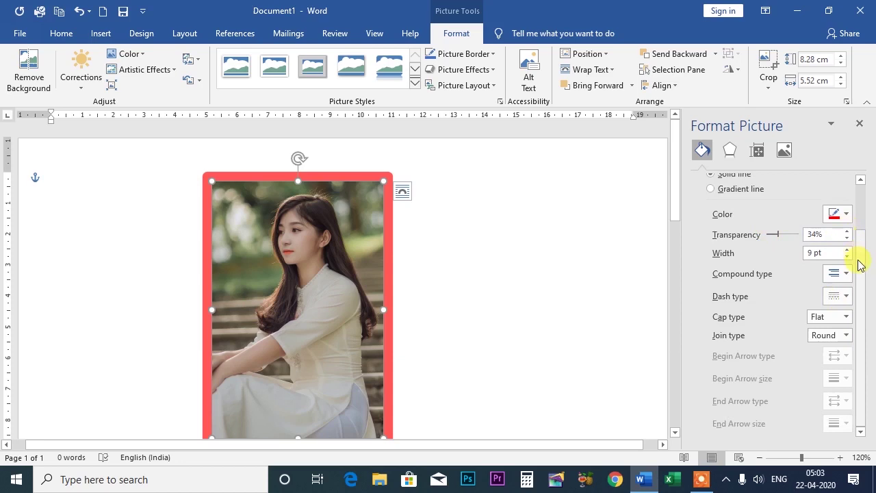
scroll(860, 240, "up", 1)
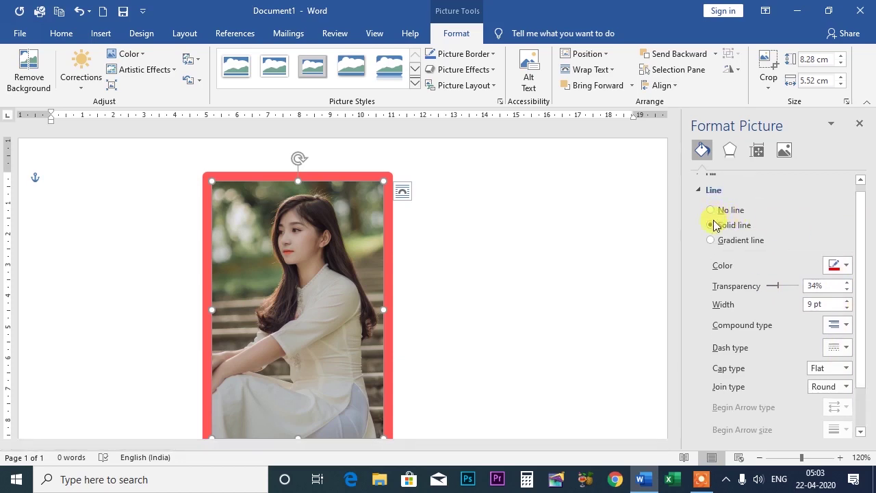
Toggle the border to No line and back to Solid, leaving an opaque red 9 pt frame.
left_click(710, 210)
left_click(710, 233)
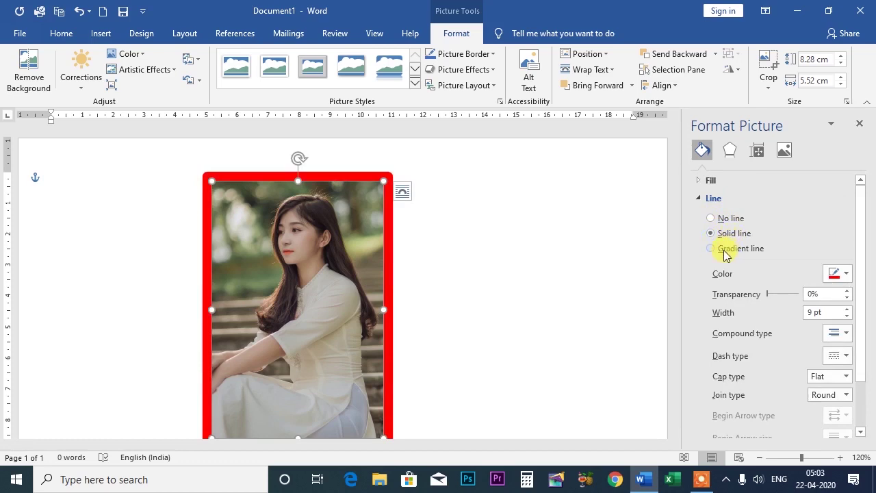
mouse_move(862, 311)
left_mouse_down()
mouse_move(867, 329)
mouse_move(867, 289)
mouse_move(871, 362)
left_mouse_up()
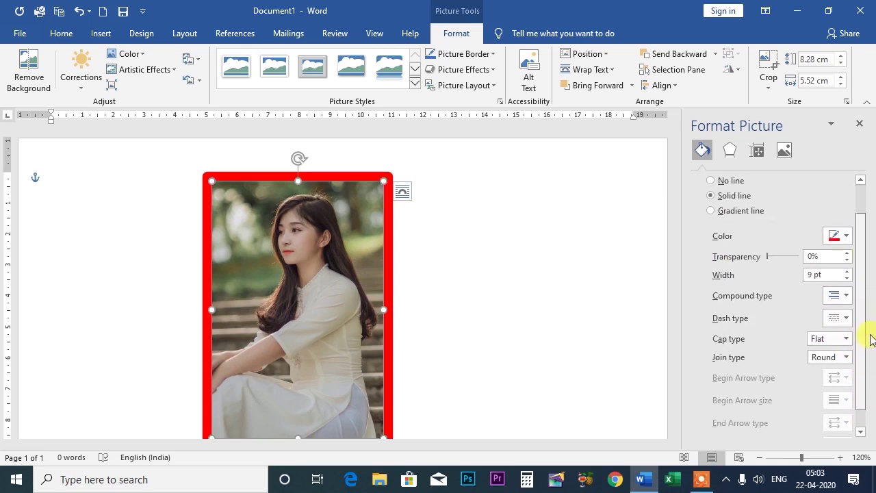
scroll(871, 340, "up", 1)
Make the border a gold preset gradient line running diagonally.
left_click(712, 248)
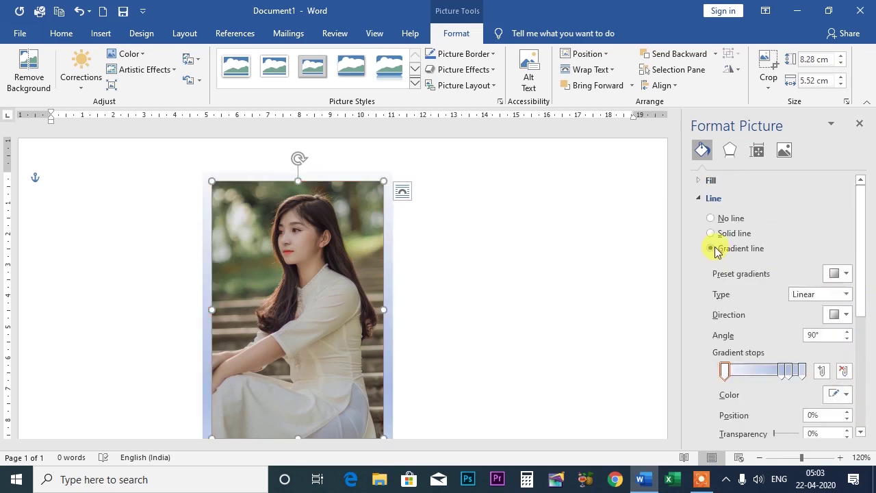
left_click(839, 274)
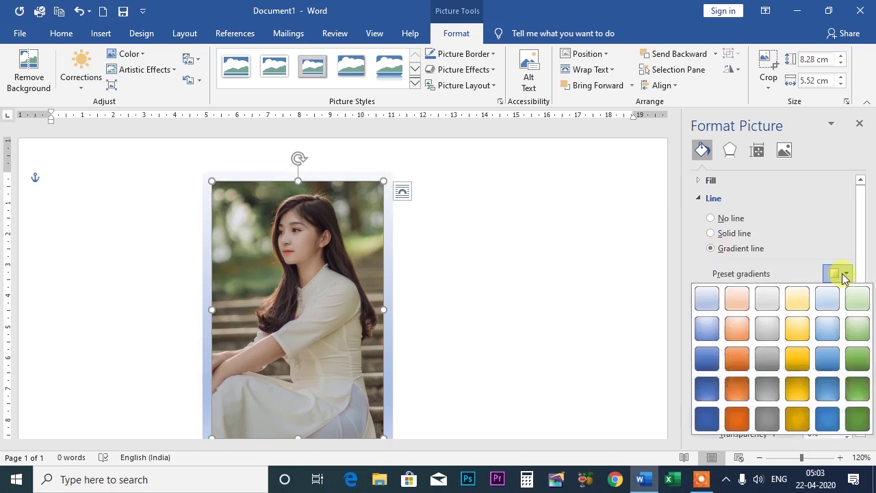
left_click(803, 361)
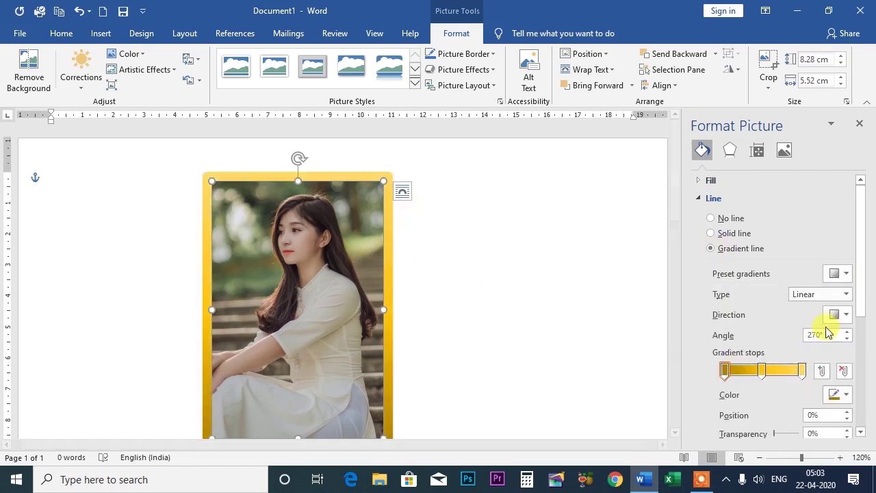
left_click(847, 315)
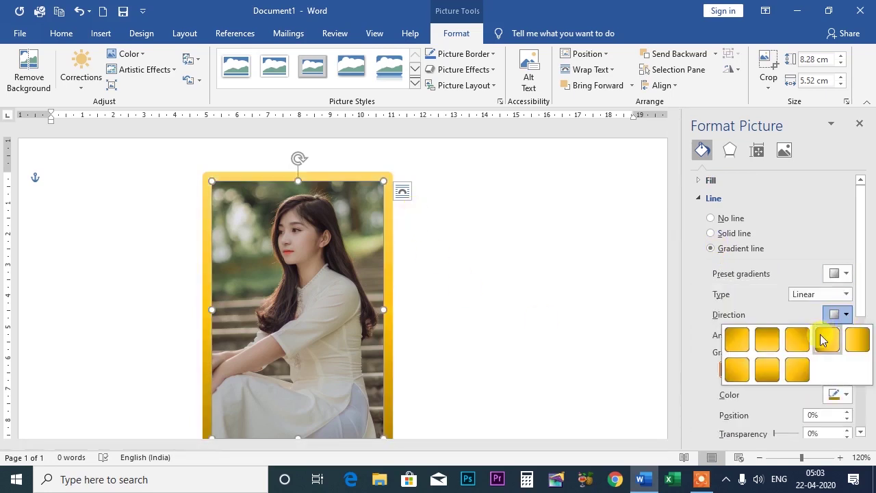
left_click(821, 336)
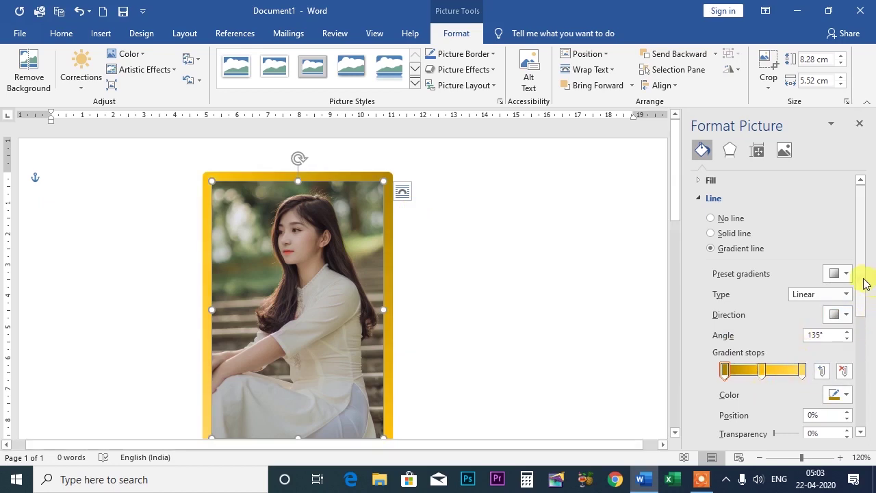
left_click_drag(862, 280, 866, 326)
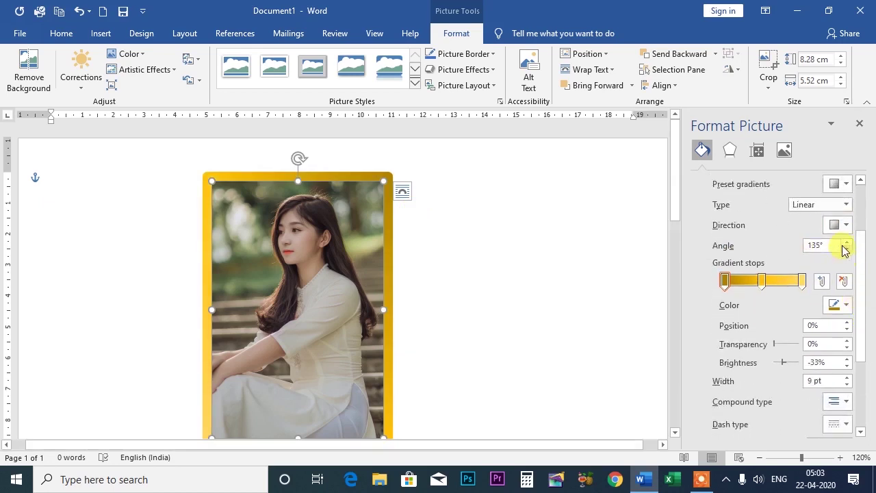
Set the gradient angle to 190°, zoom the page to 160%, and select stop 1.
left_click(848, 249)
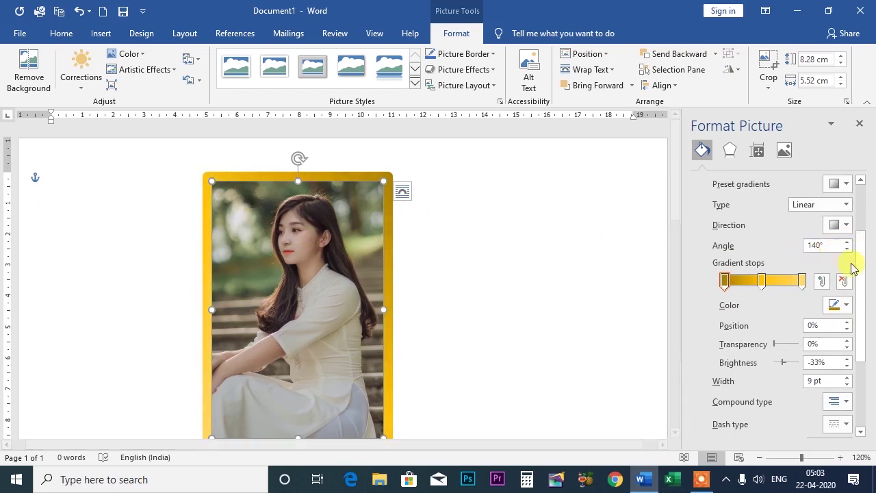
left_click(840, 457)
left_click(840, 458)
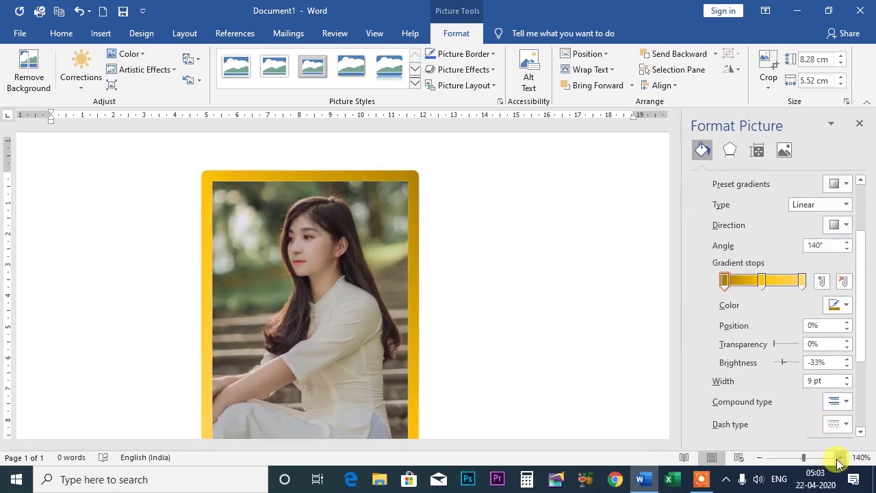
left_click(840, 457)
left_click(840, 457)
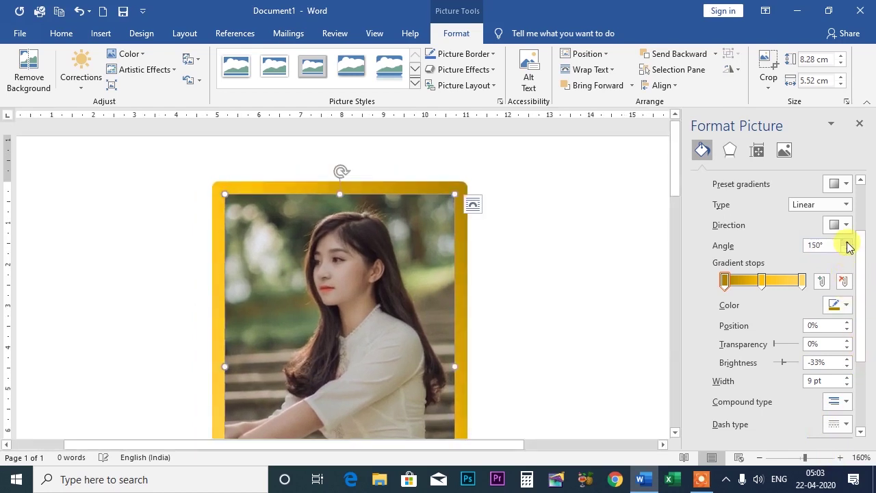
left_click(848, 243)
left_click(847, 242)
left_click(847, 242)
left_click(848, 243)
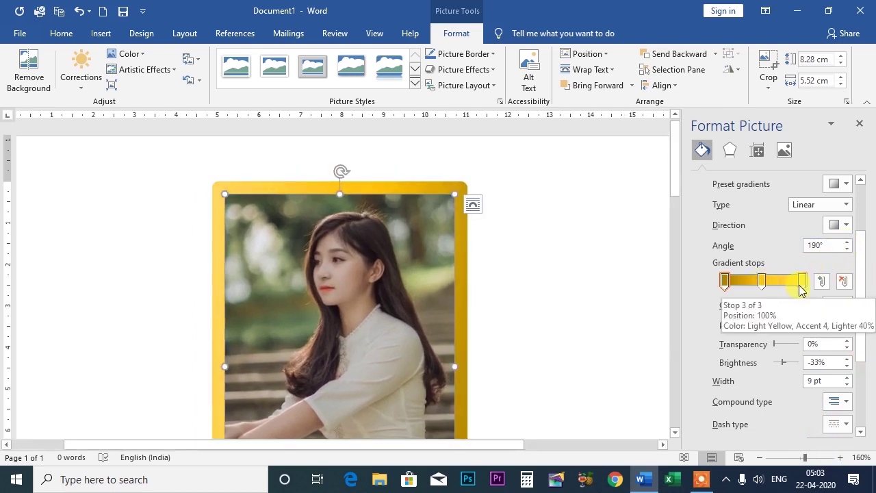
left_click(727, 282)
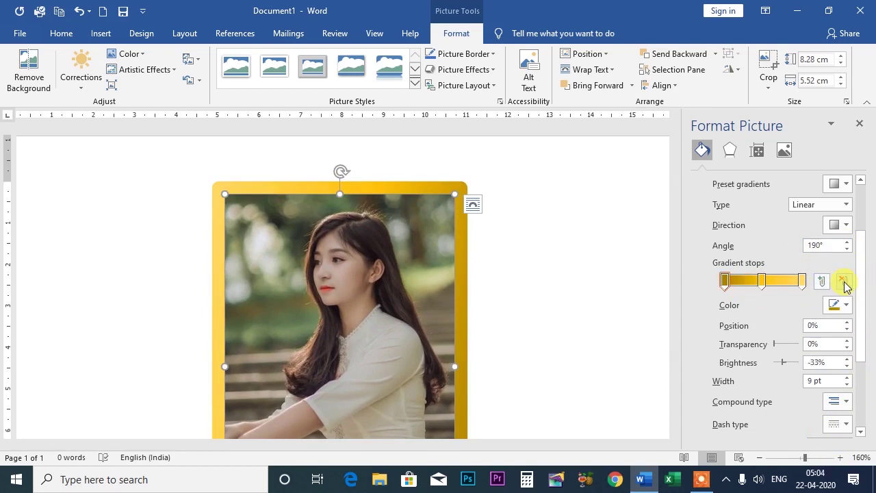
Colour the gradient stops red, green and purple.
left_click(844, 306)
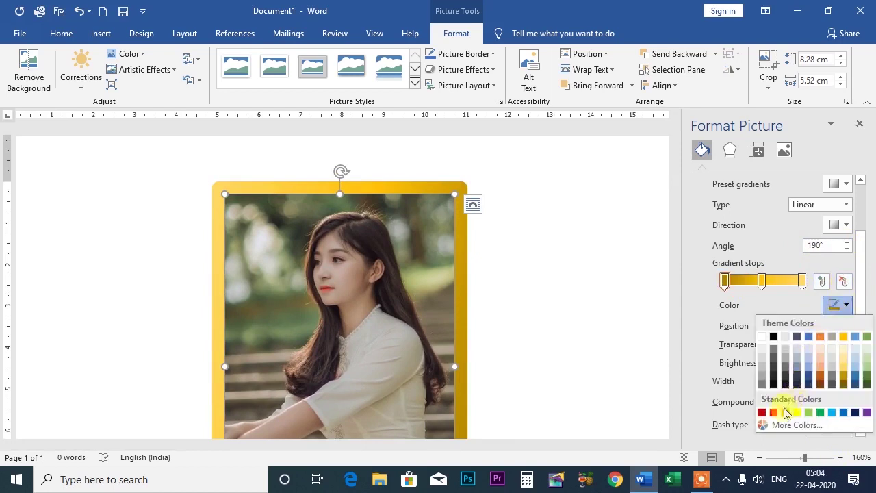
left_click(776, 414)
left_click(761, 282)
left_click(846, 305)
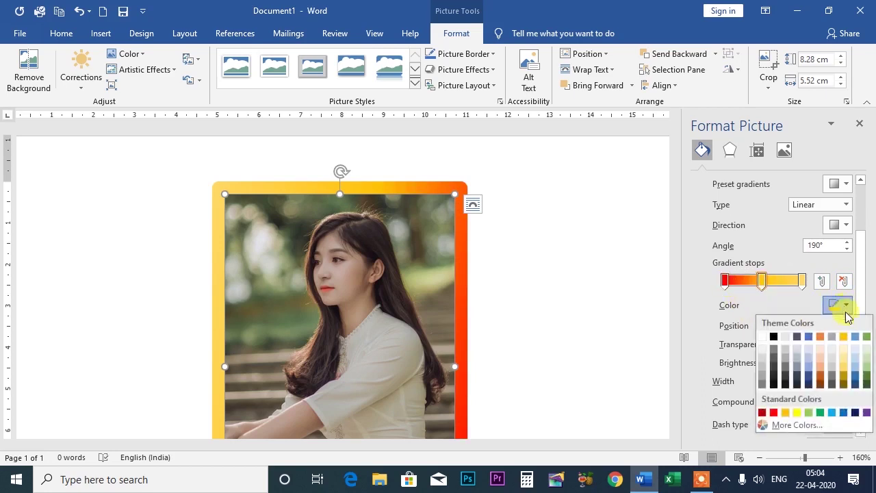
left_click(821, 413)
left_click(805, 281)
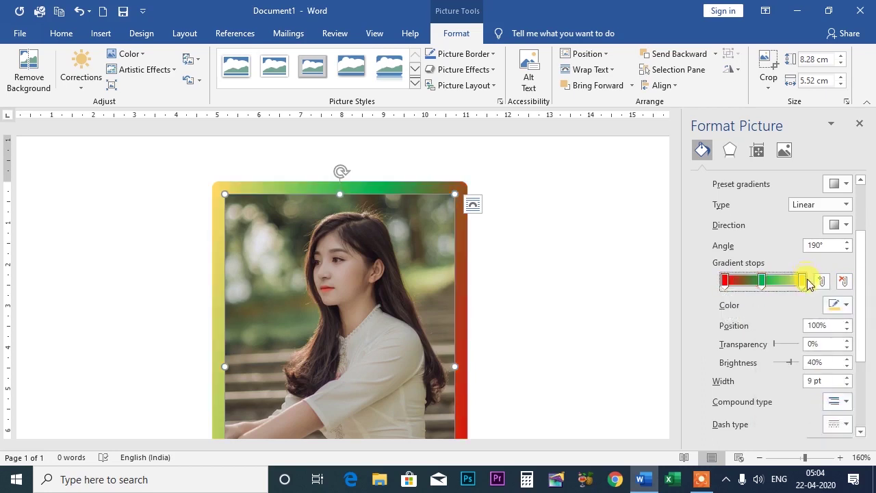
left_click(846, 305)
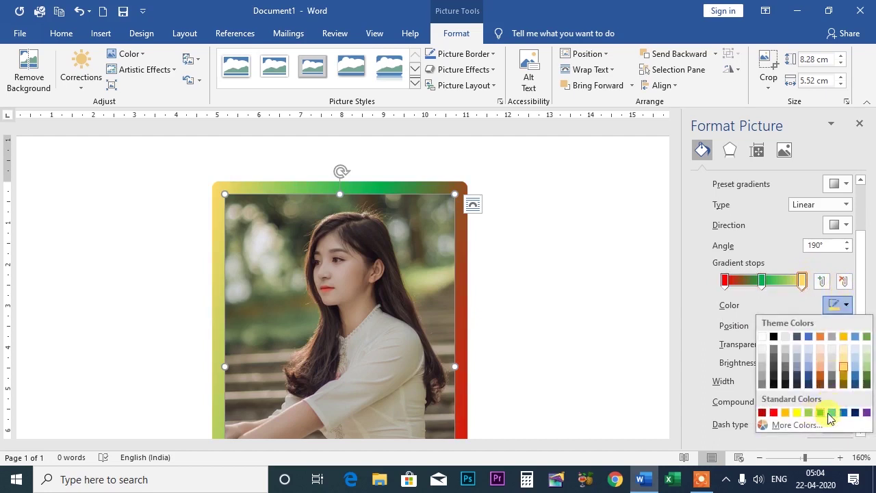
left_click(867, 412)
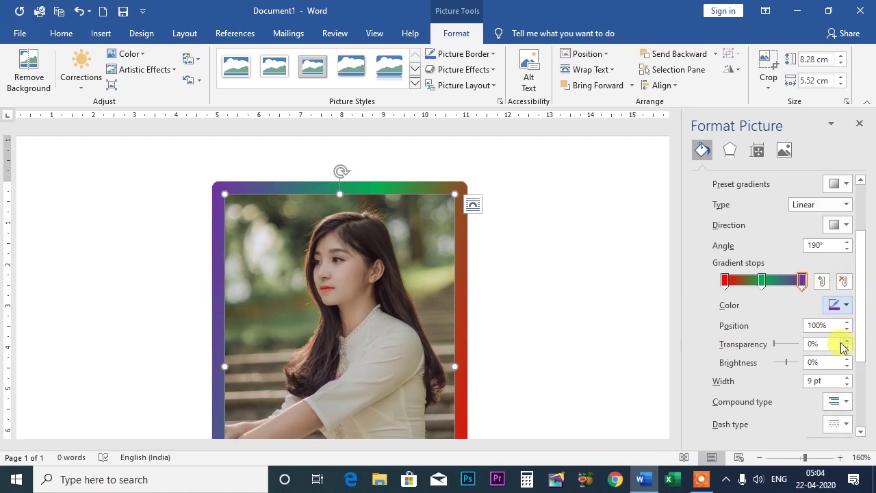
Set the purple end stop to 31% transparency and 22% brightness.
left_click(846, 324)
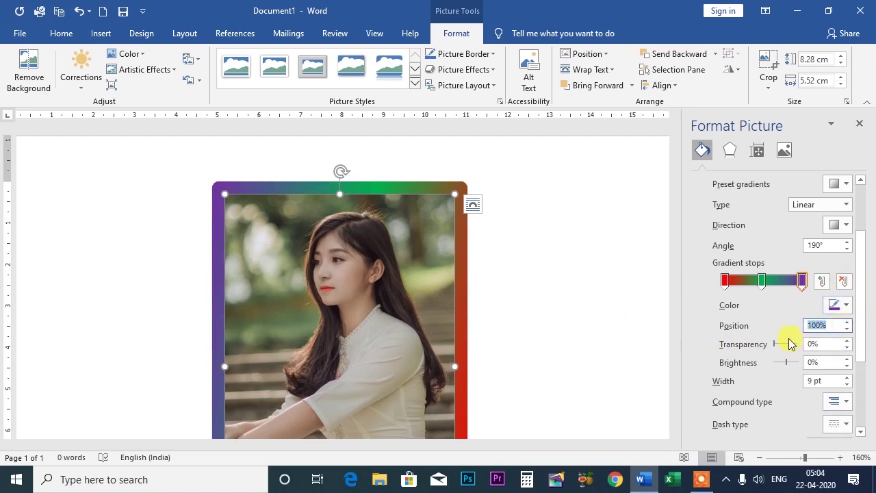
left_click_drag(775, 344, 785, 349)
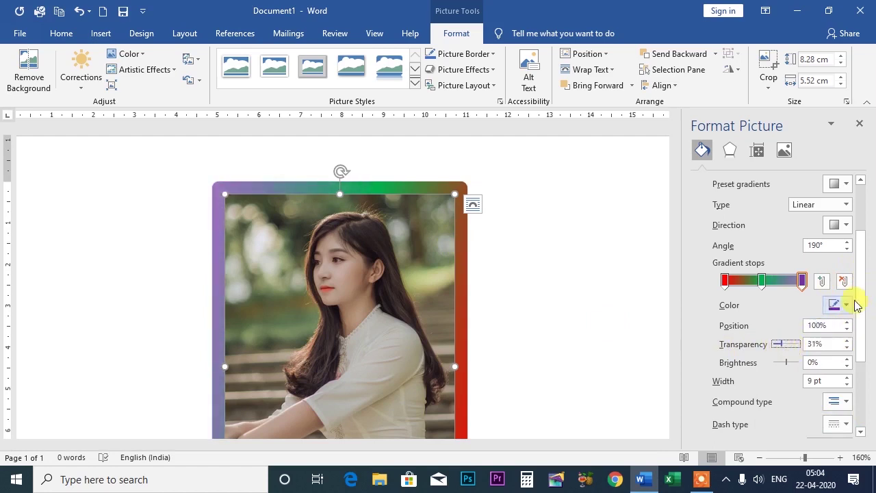
scroll(860, 309, "down", 3)
left_click_drag(785, 286, 791, 285)
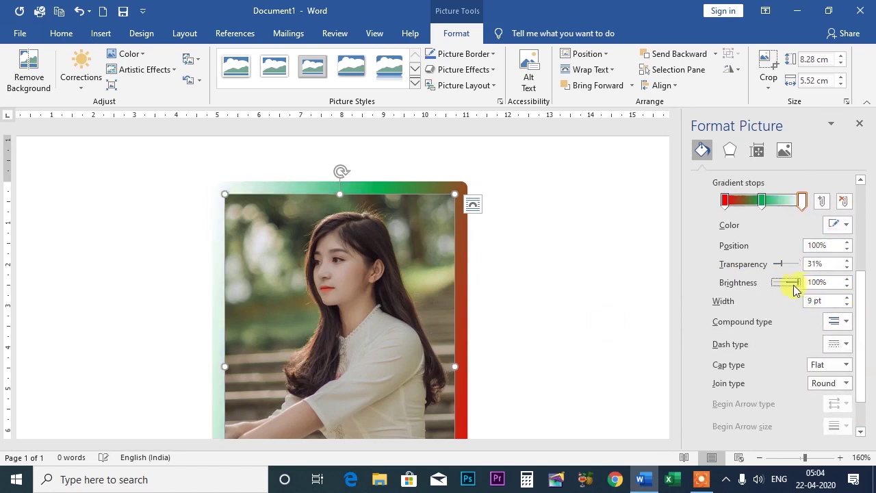
Set the gradient border width to 9.5 pt, a double compound line, and round caps.
double_click(847, 299)
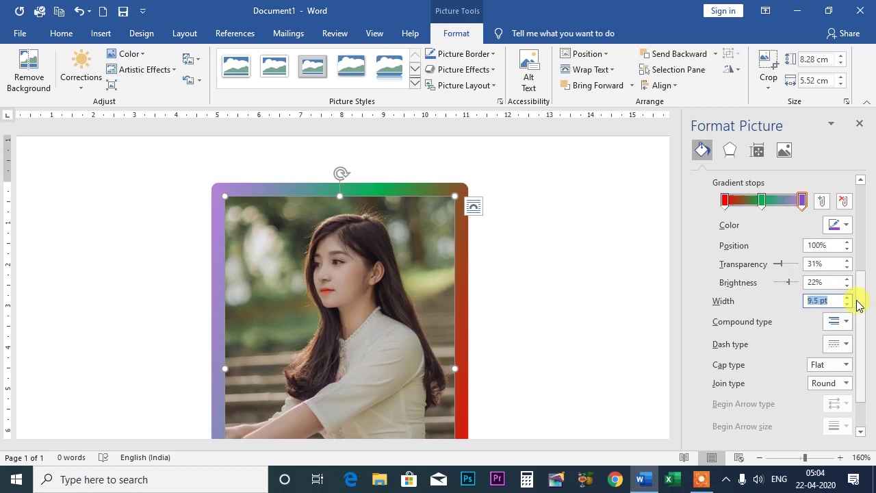
left_click(847, 320)
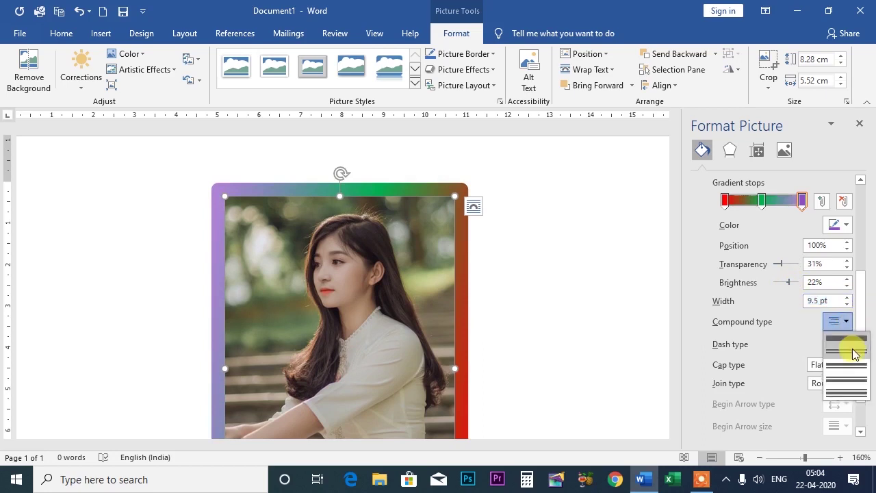
left_click(852, 352)
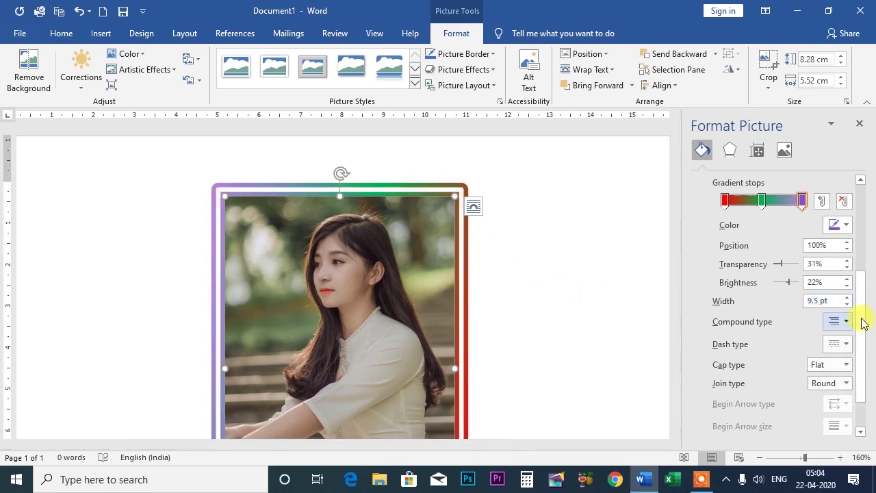
left_click(847, 366)
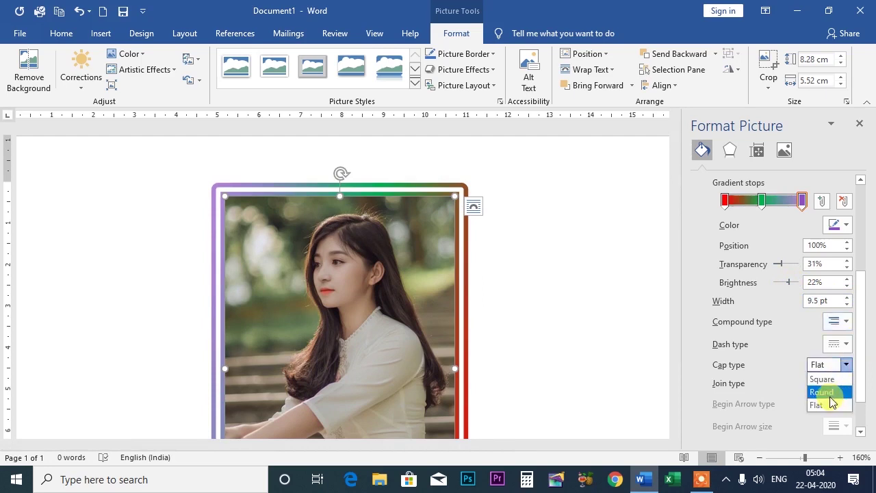
left_click(830, 393)
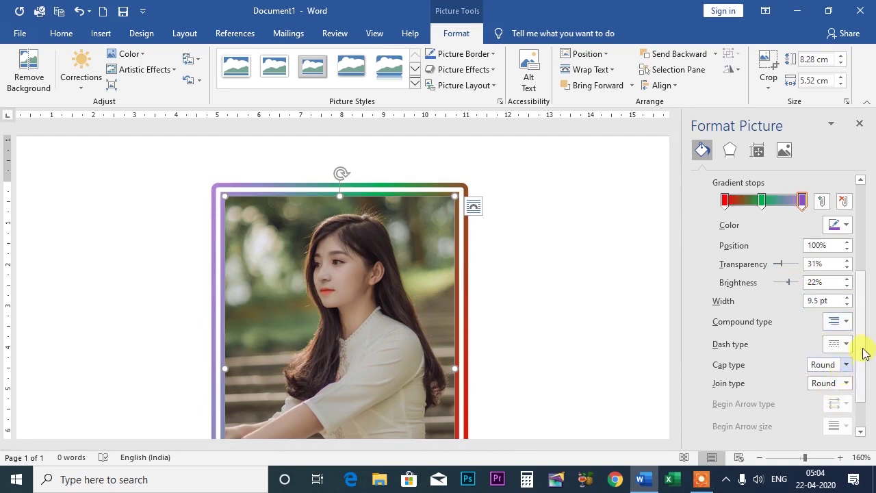
left_click_drag(863, 350, 854, 263)
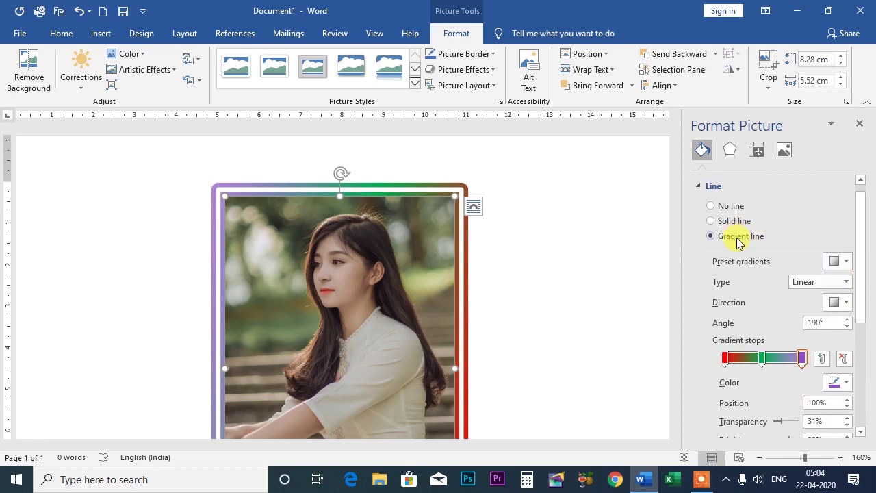
Set the border to No line, then make the picture fill red after trying dark blue.
left_click(711, 206)
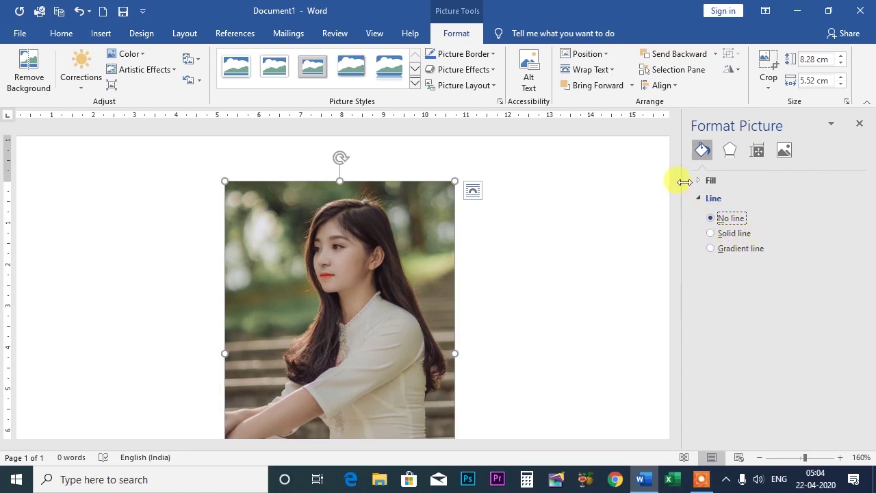
left_click(698, 181)
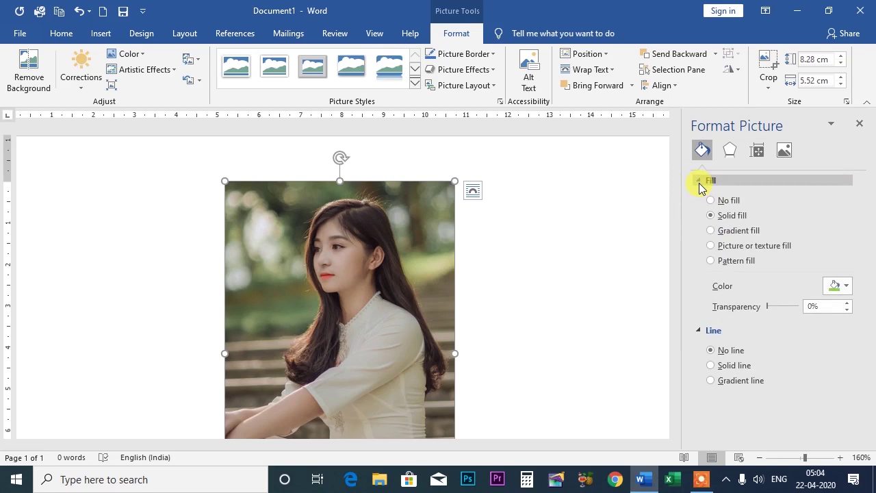
left_click(846, 285)
left_click(812, 361)
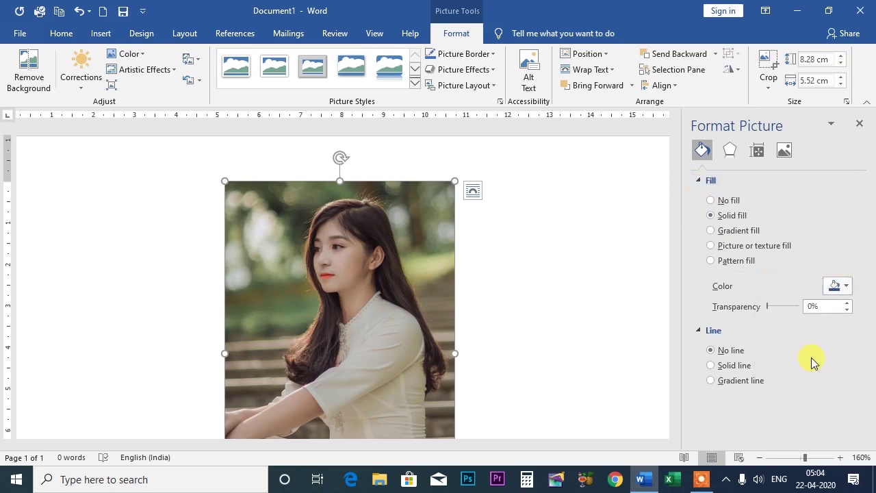
left_click(836, 289)
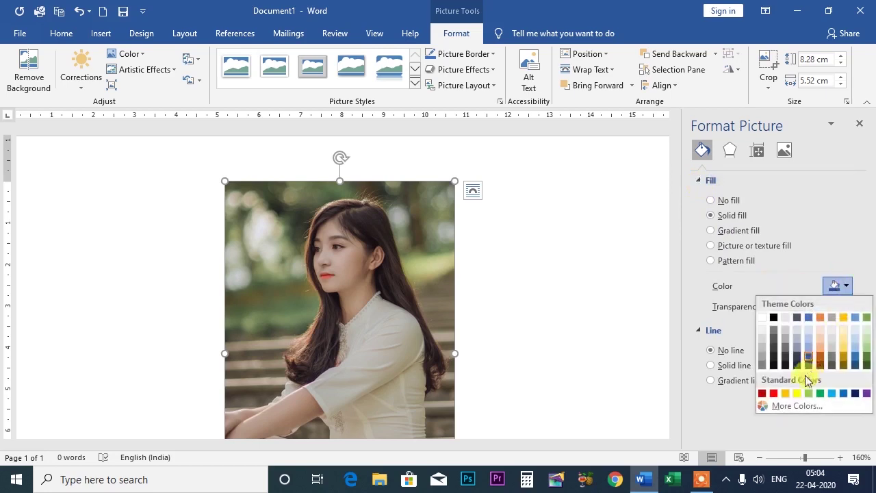
left_click(774, 396)
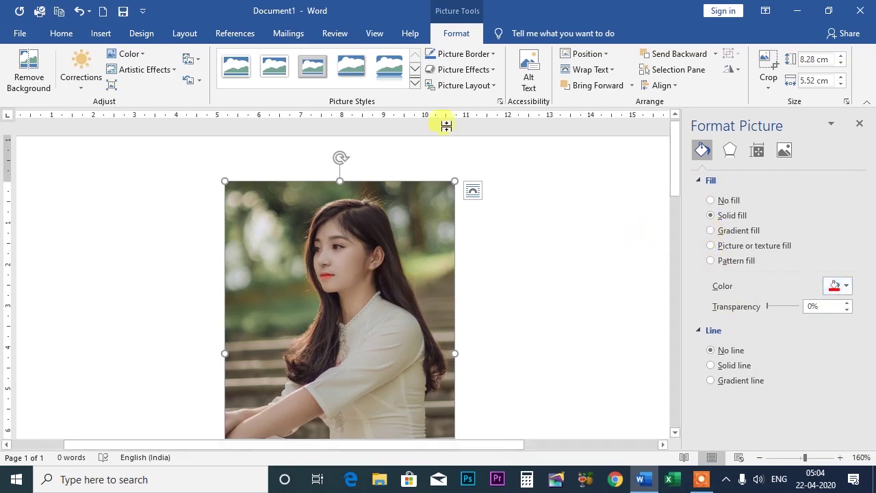
Apply a thick 6 pt black picture border.
left_click(449, 55)
mouse_move(481, 208)
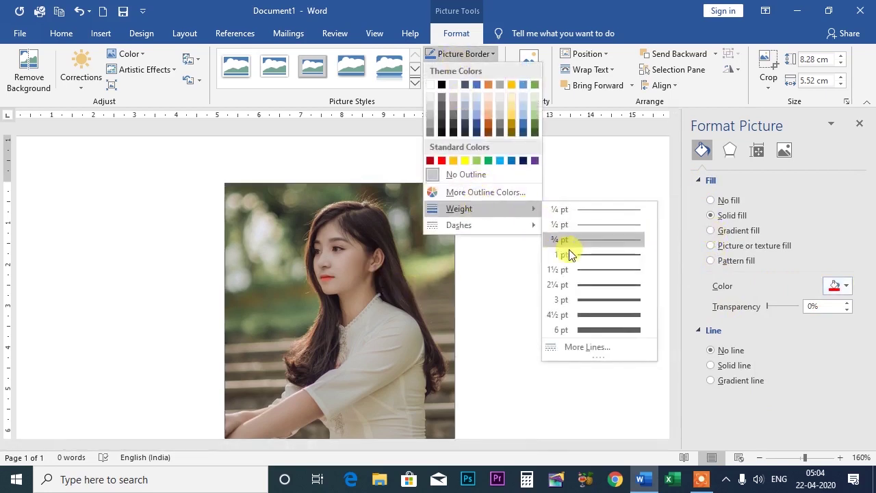
left_click(597, 329)
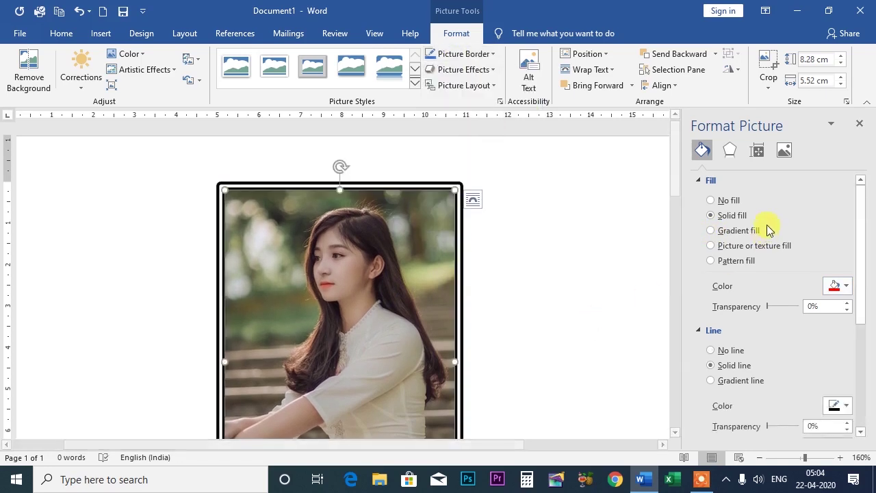
Change the picture fill colour from red to light blue.
left_click(848, 288)
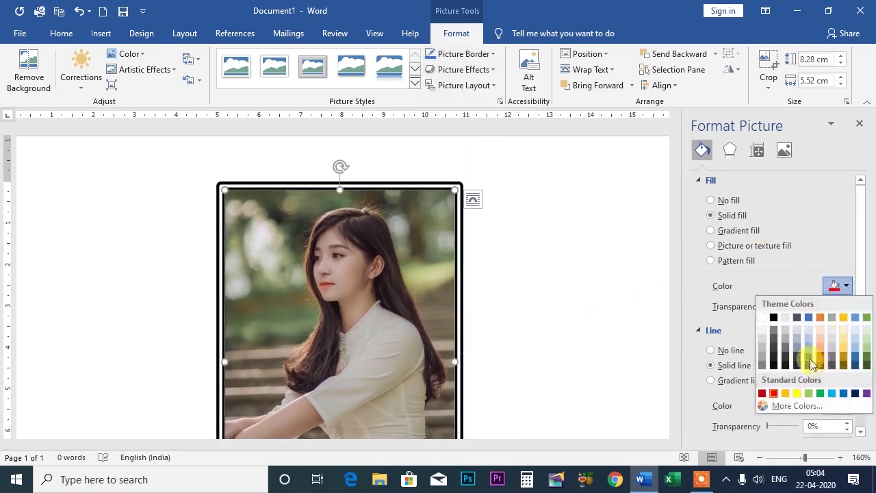
left_click(810, 357)
left_click(835, 286)
left_click(419, 213)
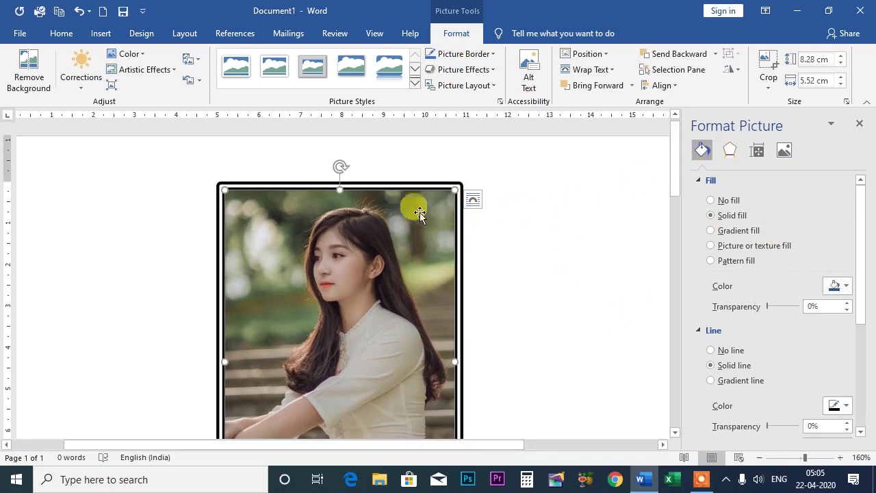
Cut the photo and draw a blue rectangle, about 3.05 × 3.28 cm, mid-page.
right_click(415, 201)
left_click(432, 197)
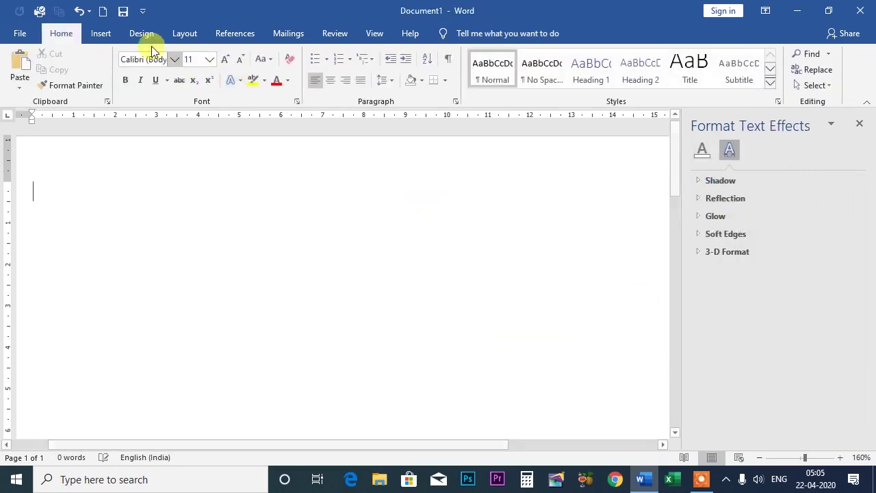
left_click(104, 34)
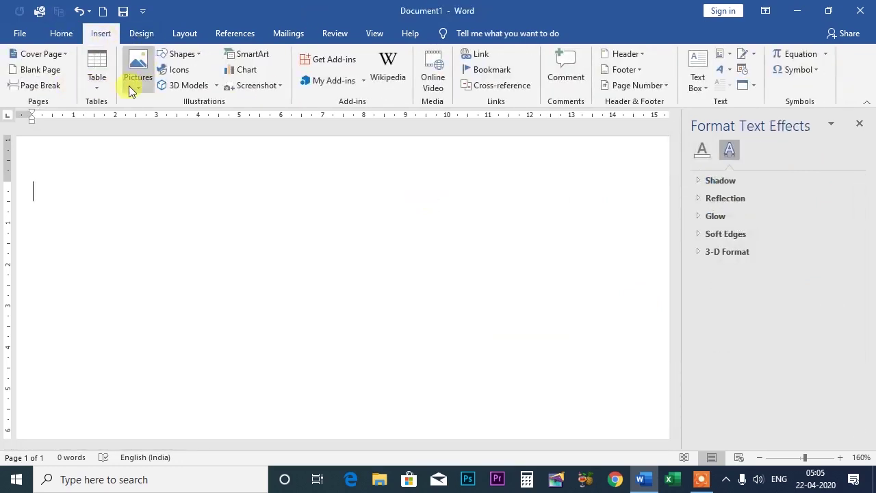
left_click(177, 55)
left_click(163, 156)
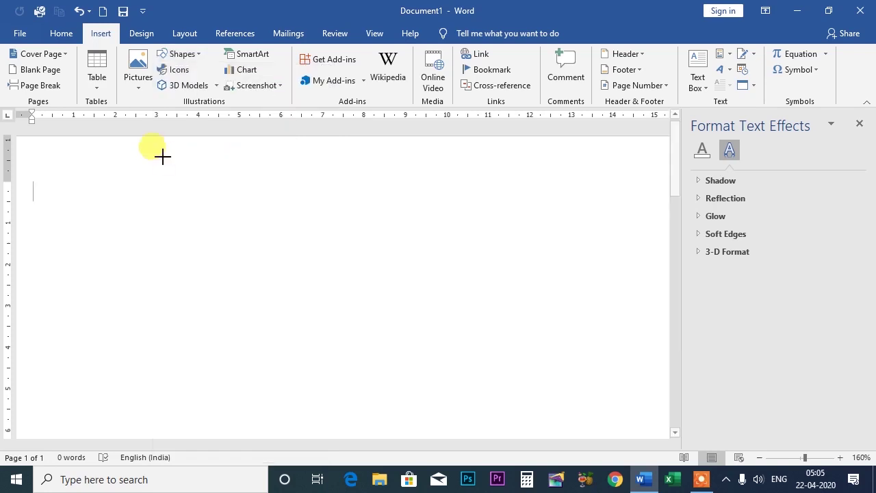
left_click_drag(352, 191, 490, 317)
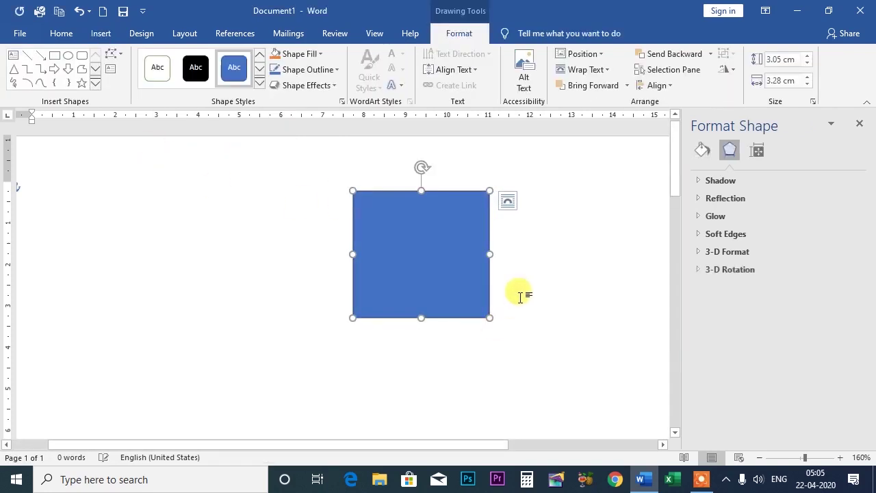
Fill the square with gray, trying a dark blue-gray swatch first, in Format Shape's Fill settings.
left_click(704, 150)
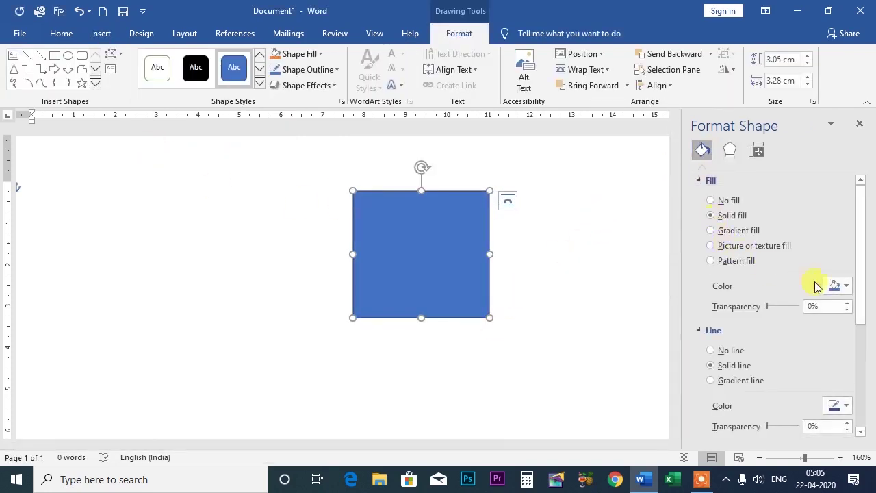
left_click(840, 286)
left_click(797, 356)
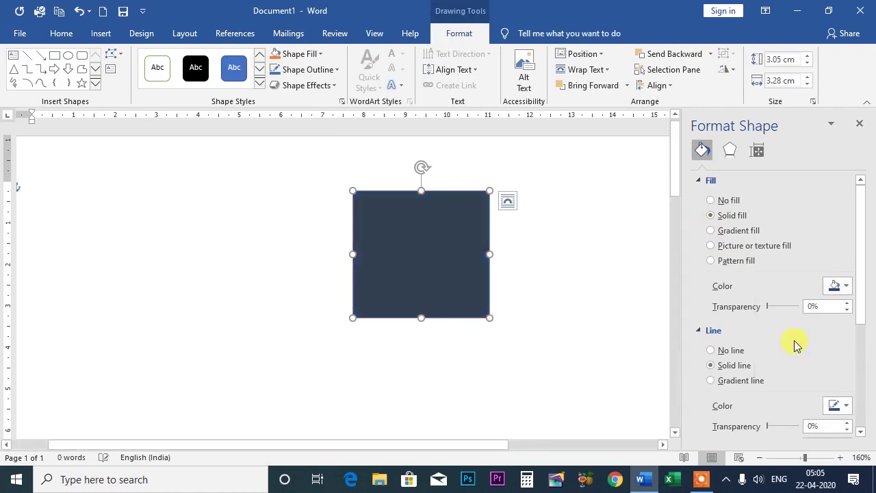
left_click(837, 286)
left_click(831, 357)
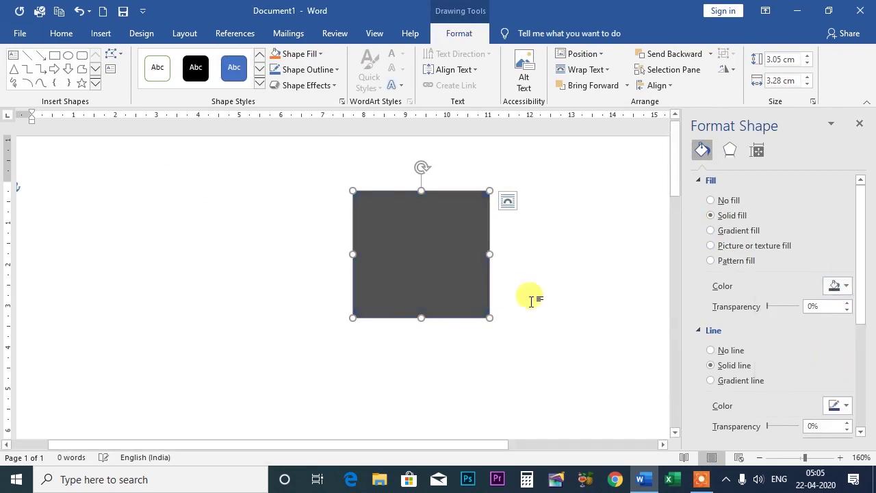